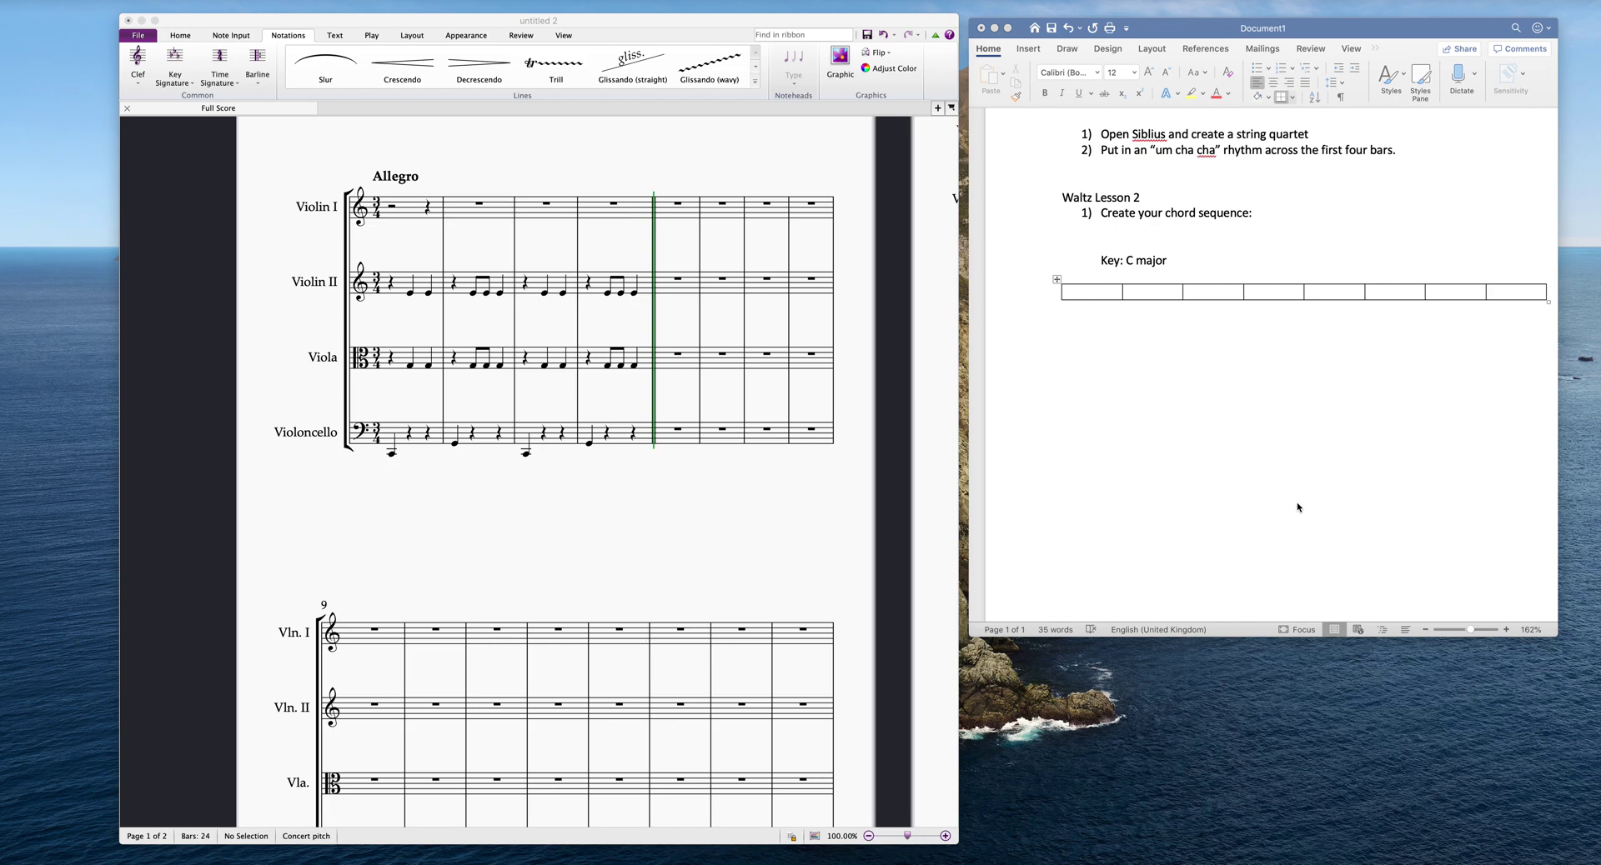
- Correct the misspelled "Siblius" to "Sibelius" in the first instruction of Waltz Lesson 1
left_click(1144, 134)
triple_click(1145, 134)
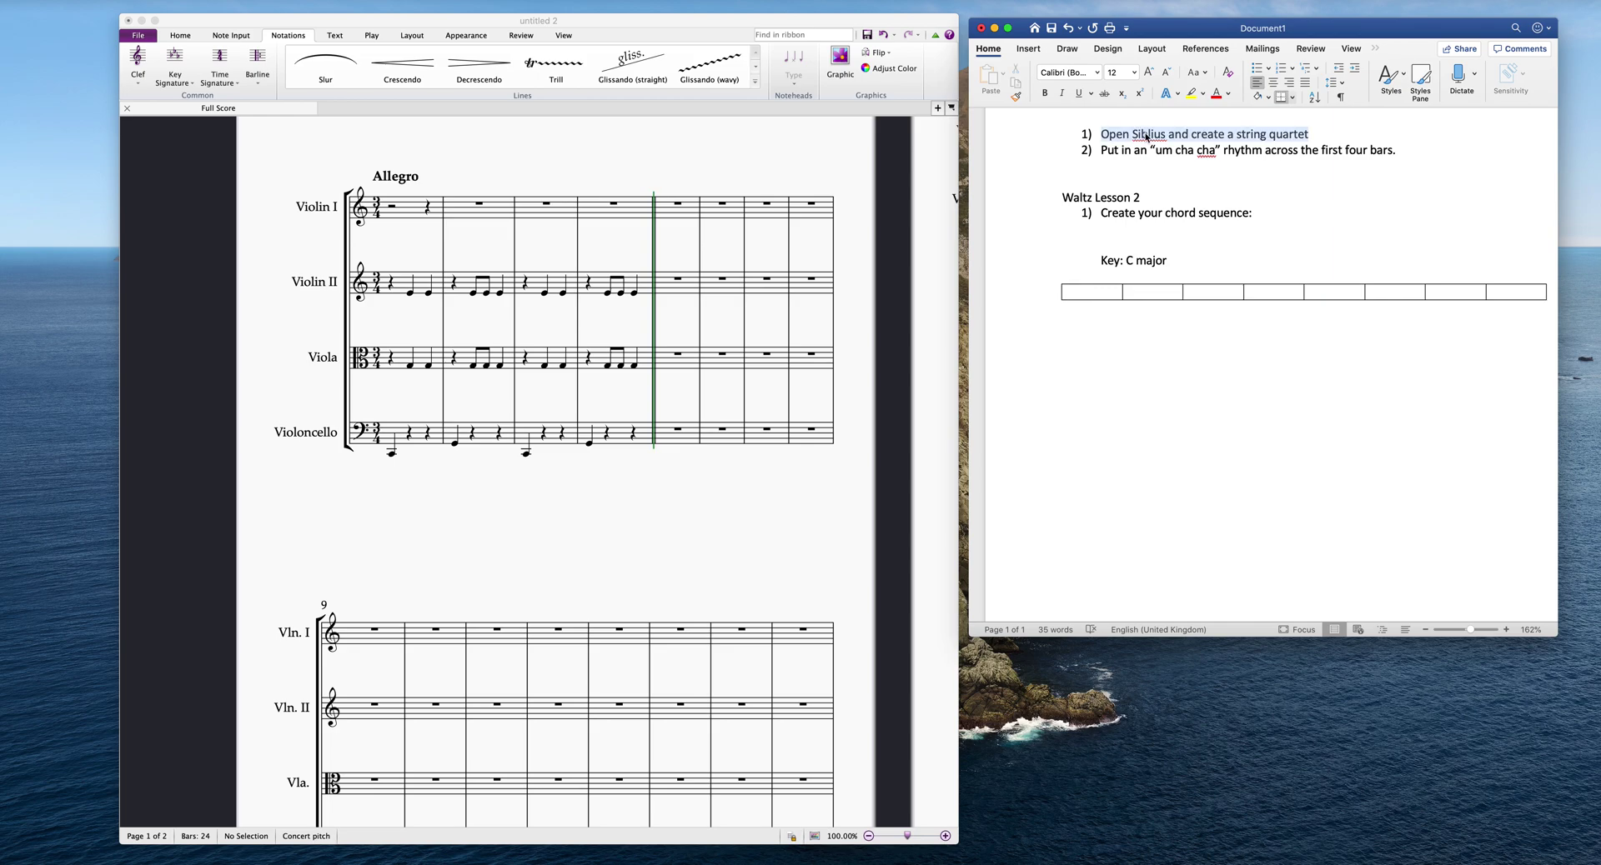
right_click(1147, 135)
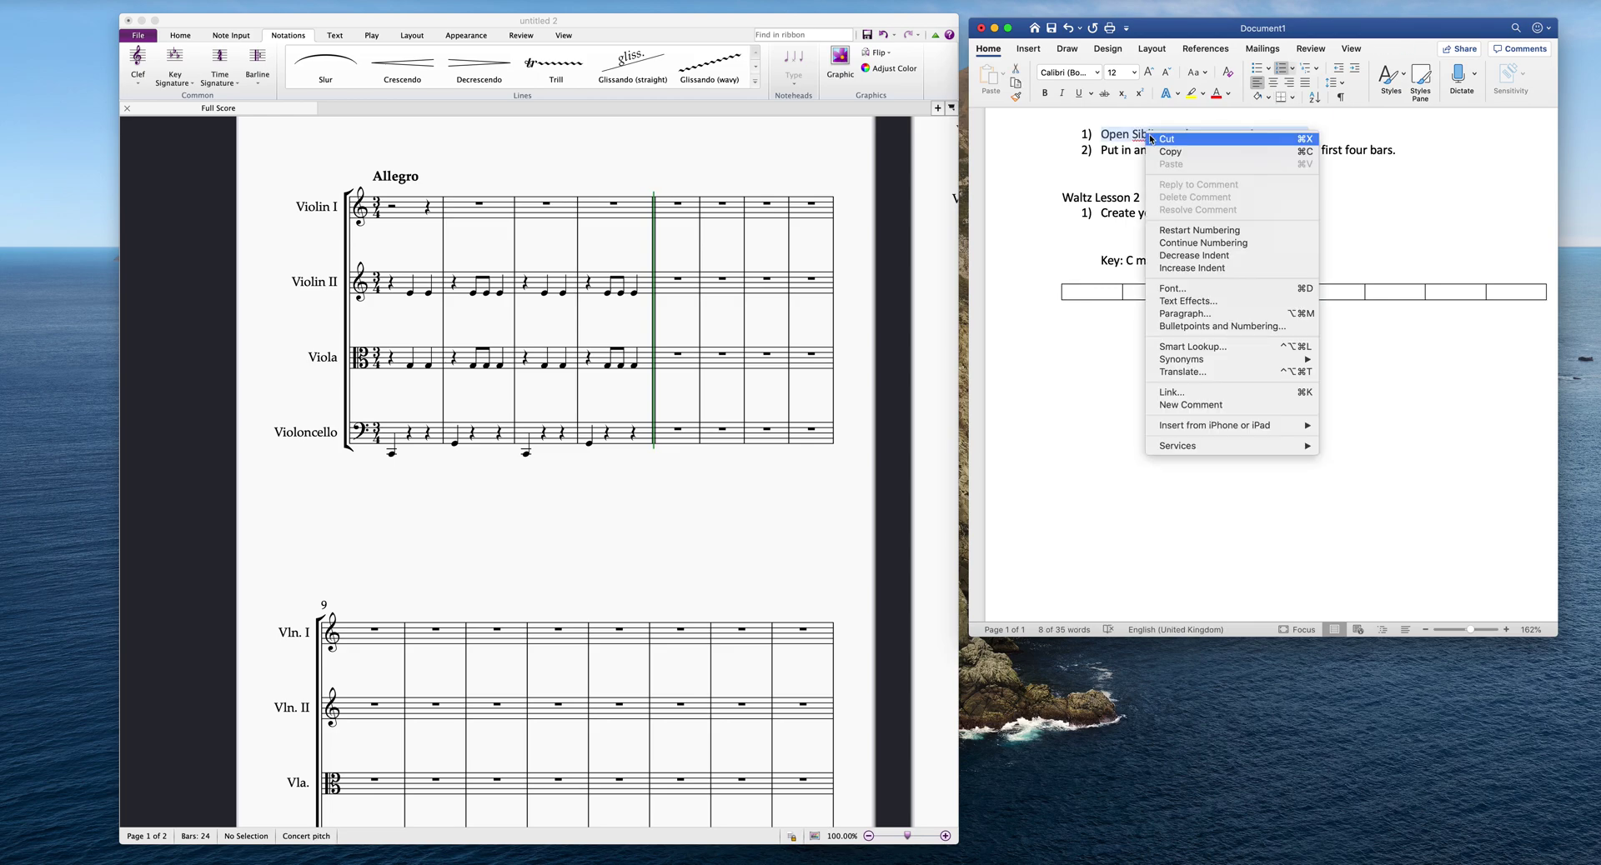
left_click(1134, 165)
left_click(1140, 151)
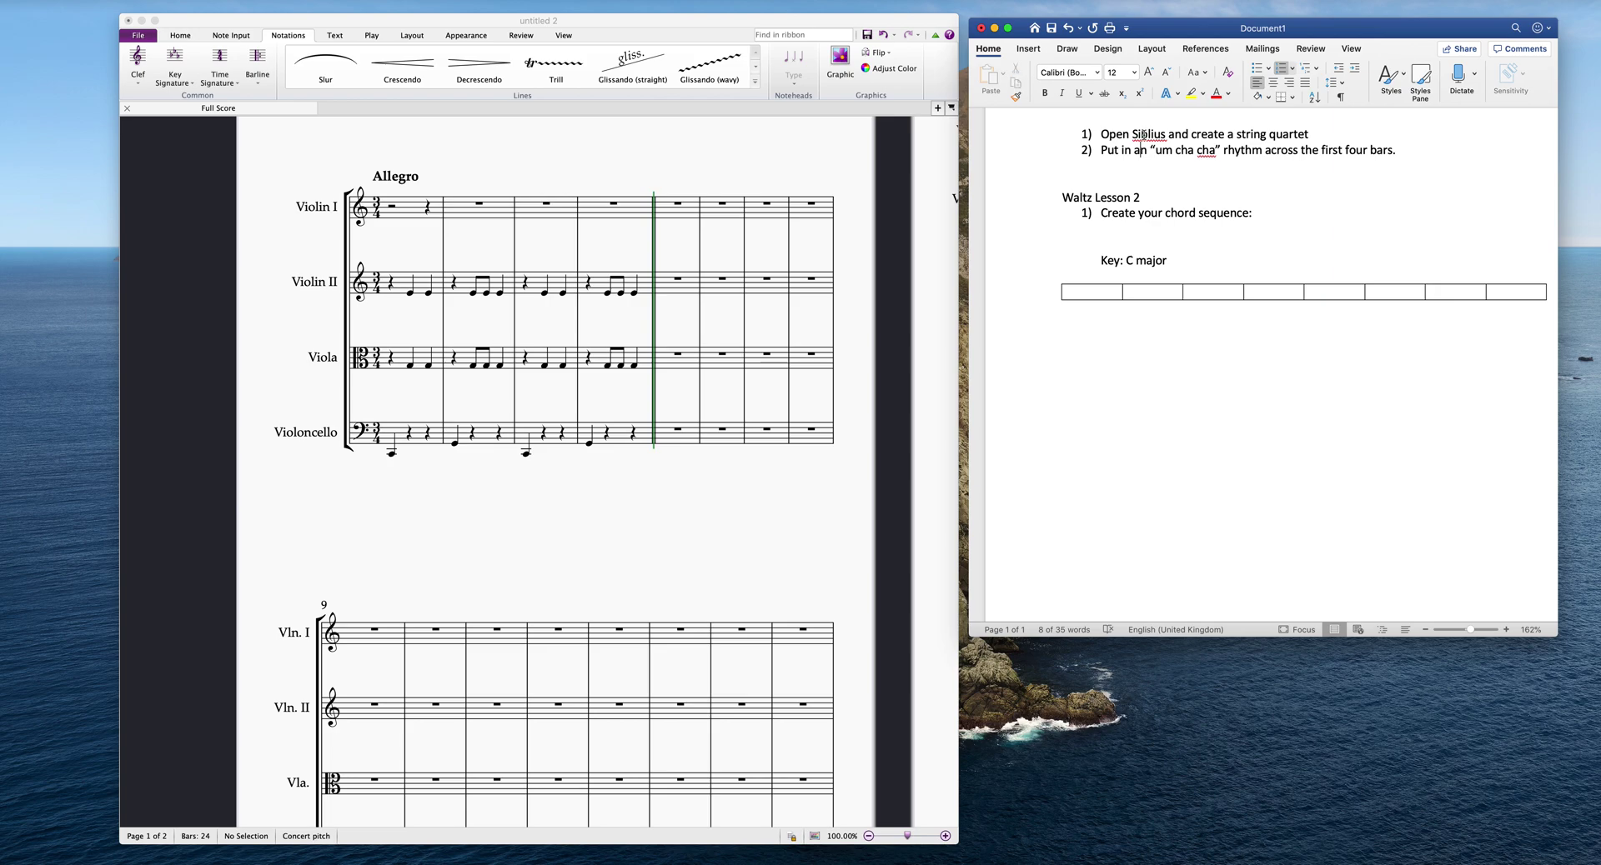
right_click(1142, 136)
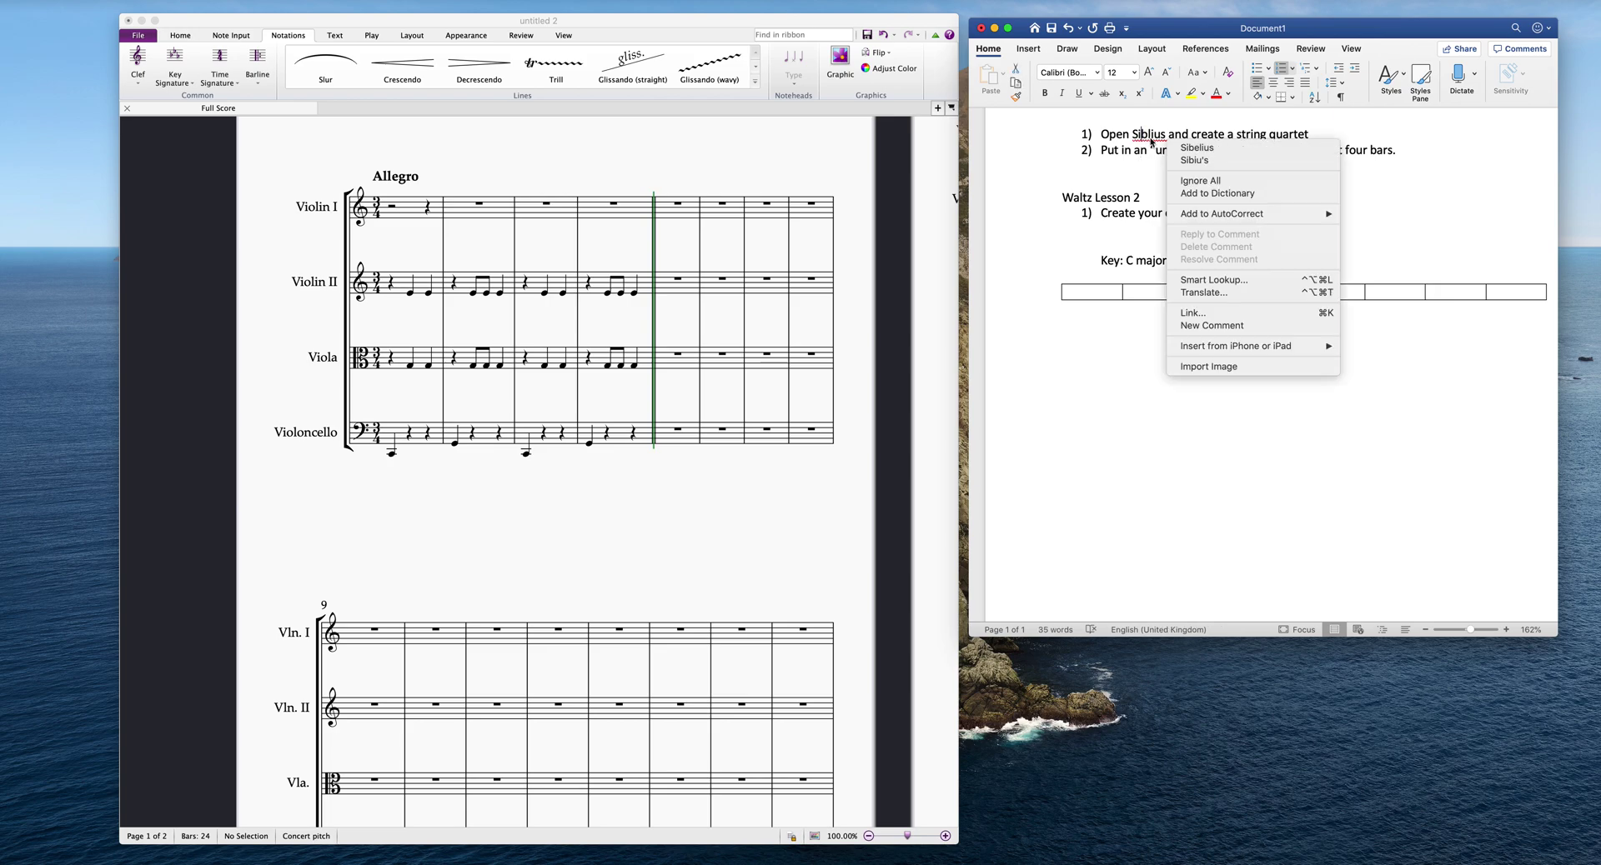
left_click(1184, 148)
left_click(1262, 342)
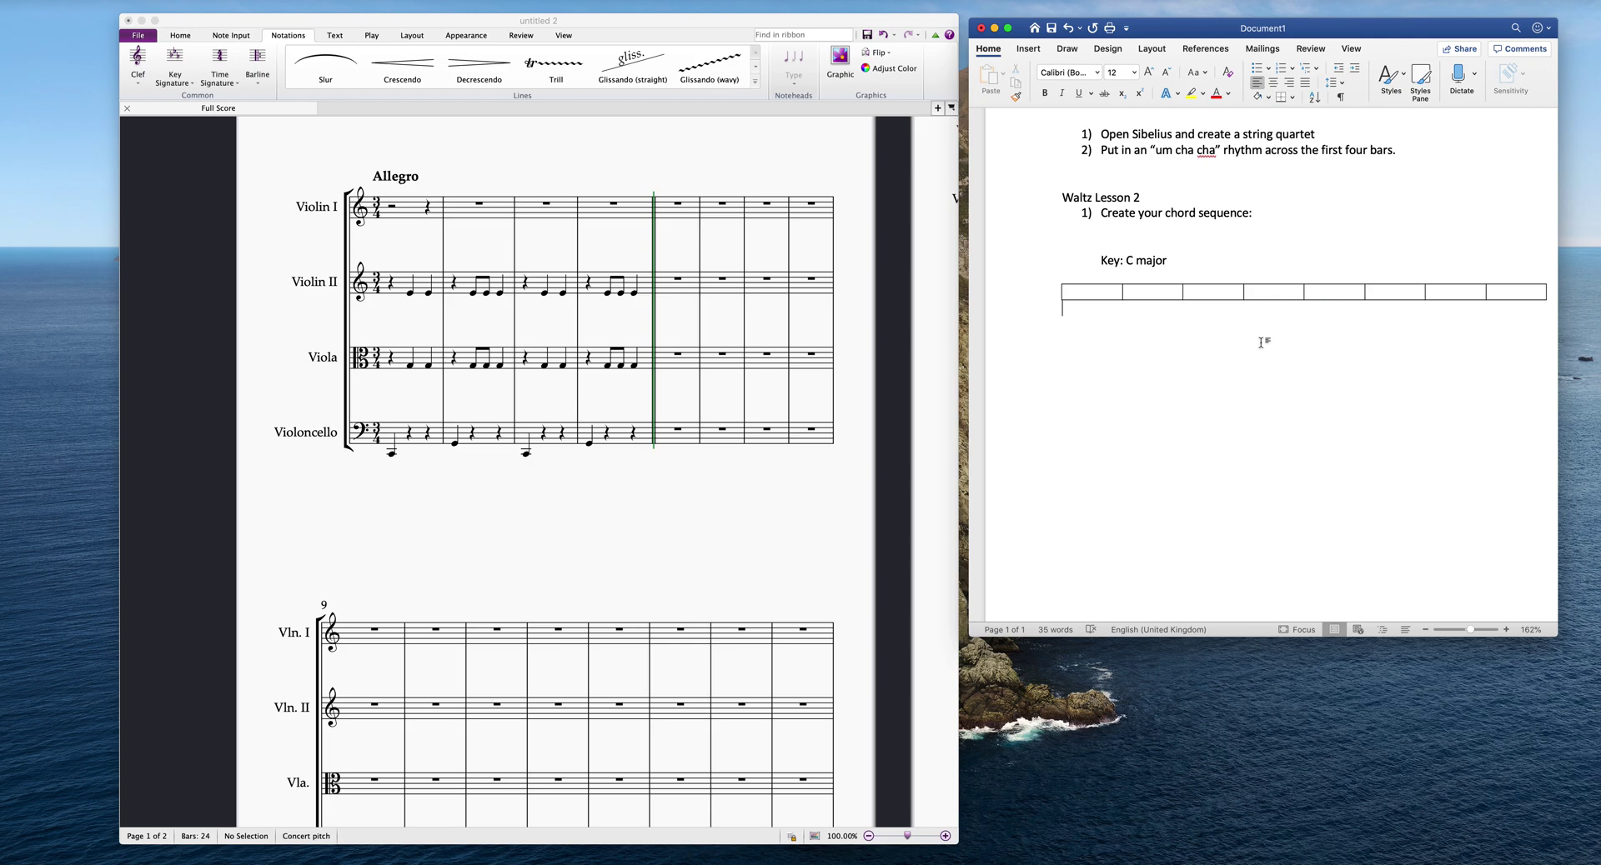
- Enter the chord C in the first cell and G in the last cell of the chord sequence table
left_click(1096, 292)
type("C")
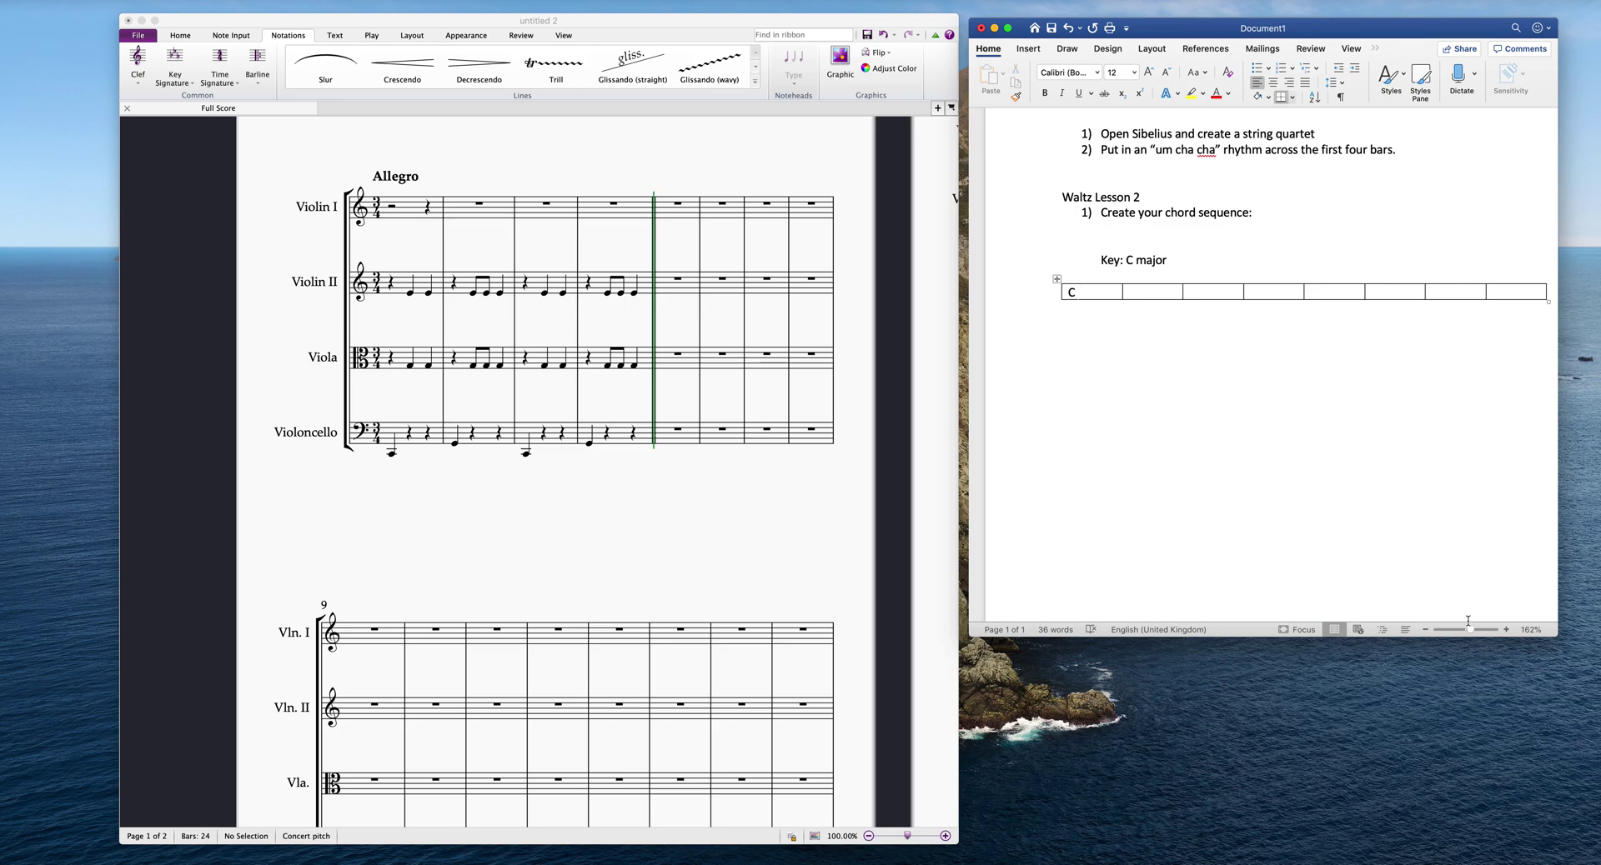
left_click(1384, 566)
scroll(1384, 566, "down", 2)
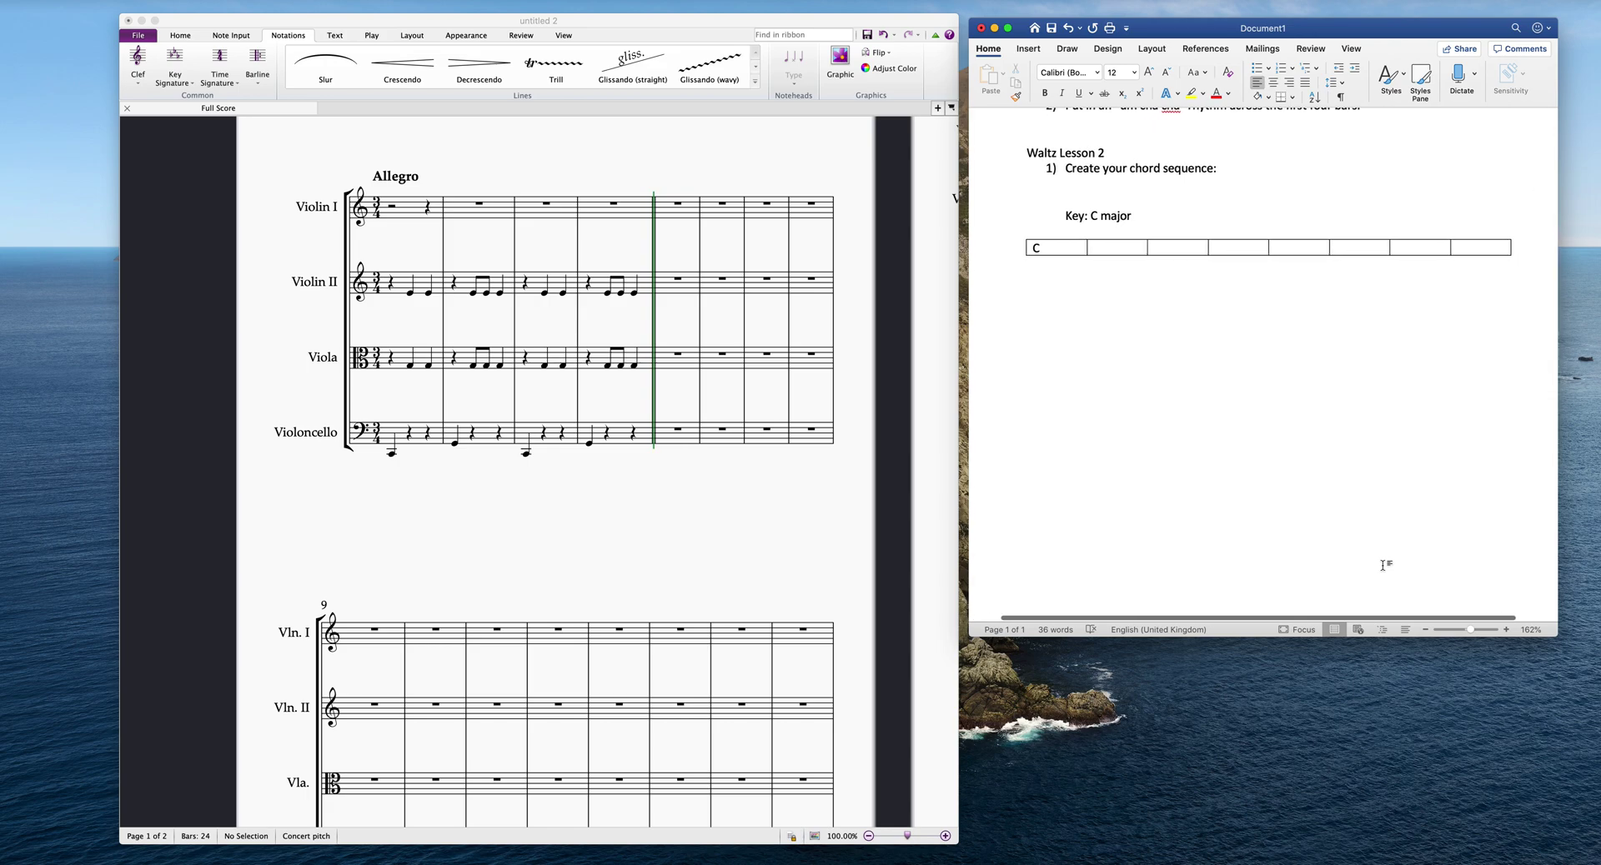
scroll(1384, 566, "right", 3)
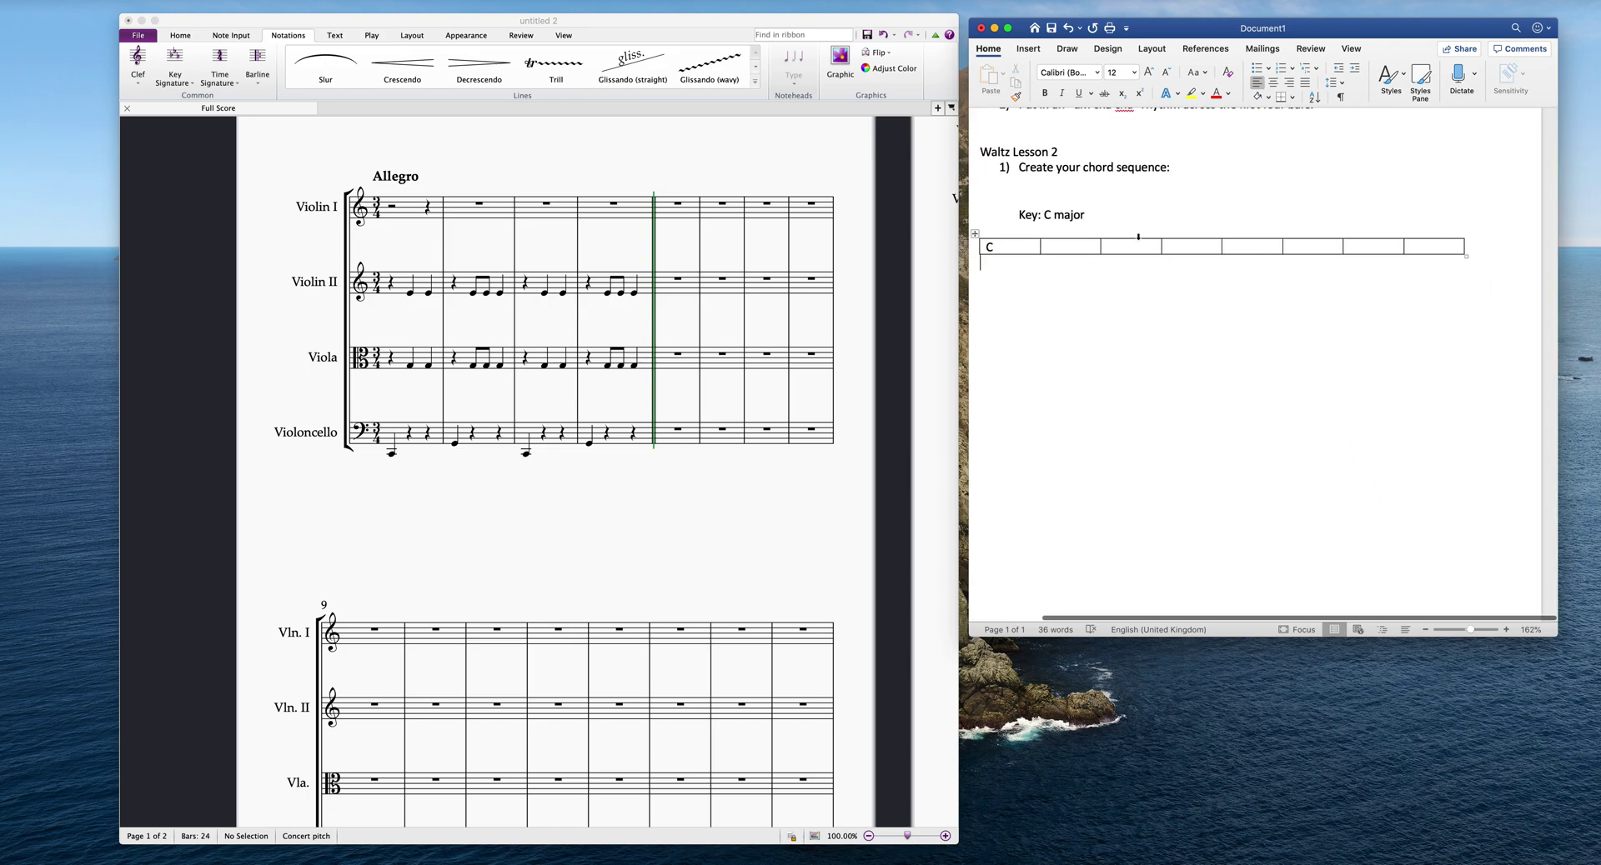
left_click(1422, 248)
type("G")
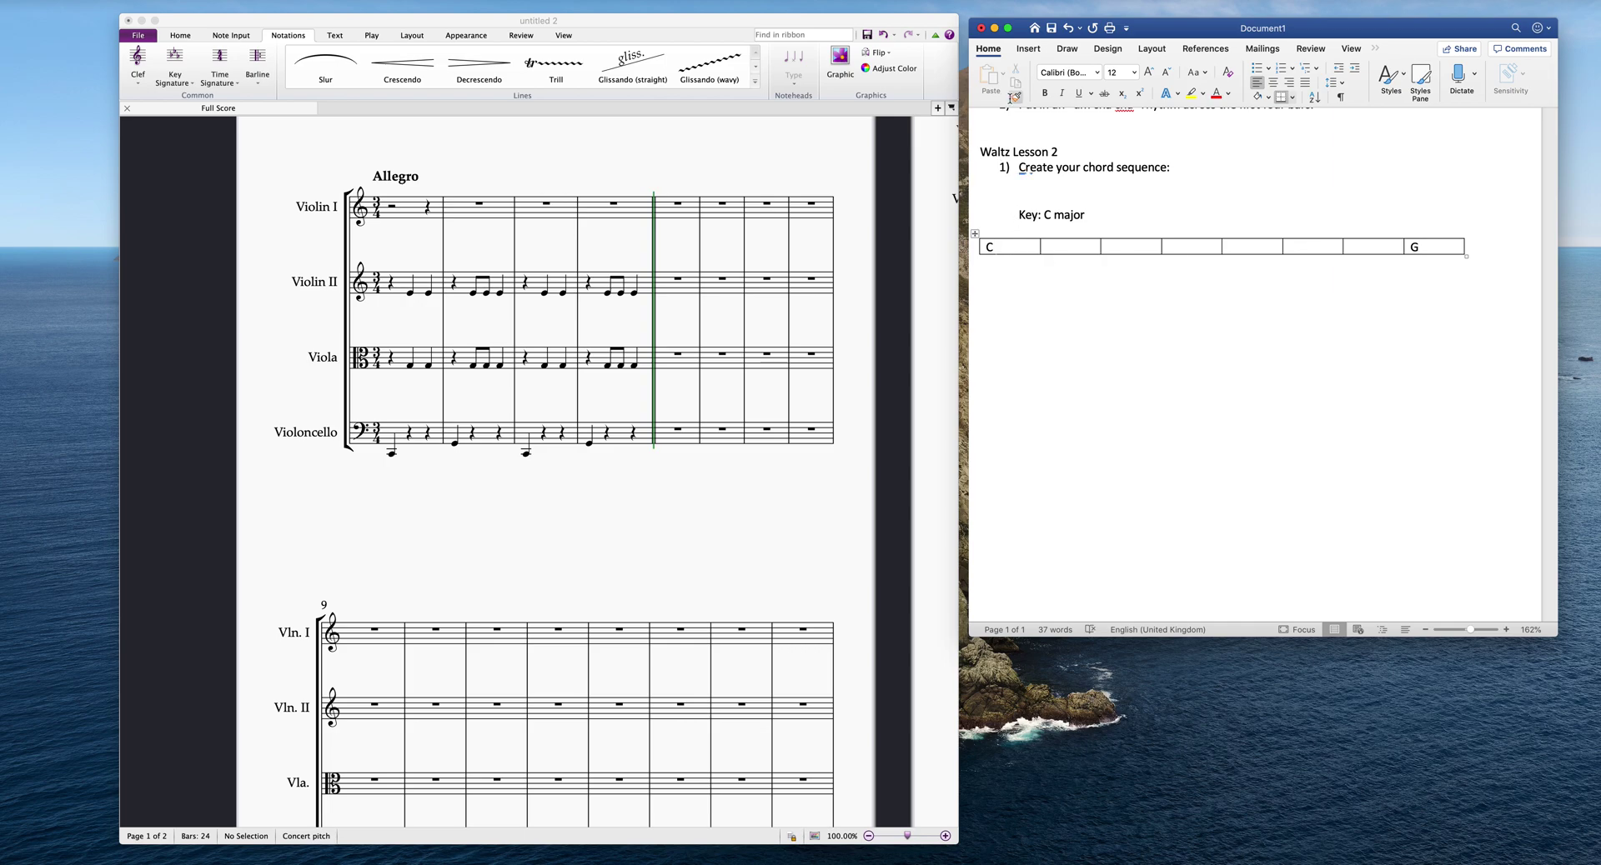
- Insert a row below the chord row and enter I under the first chord and V under the last
left_click(1033, 50)
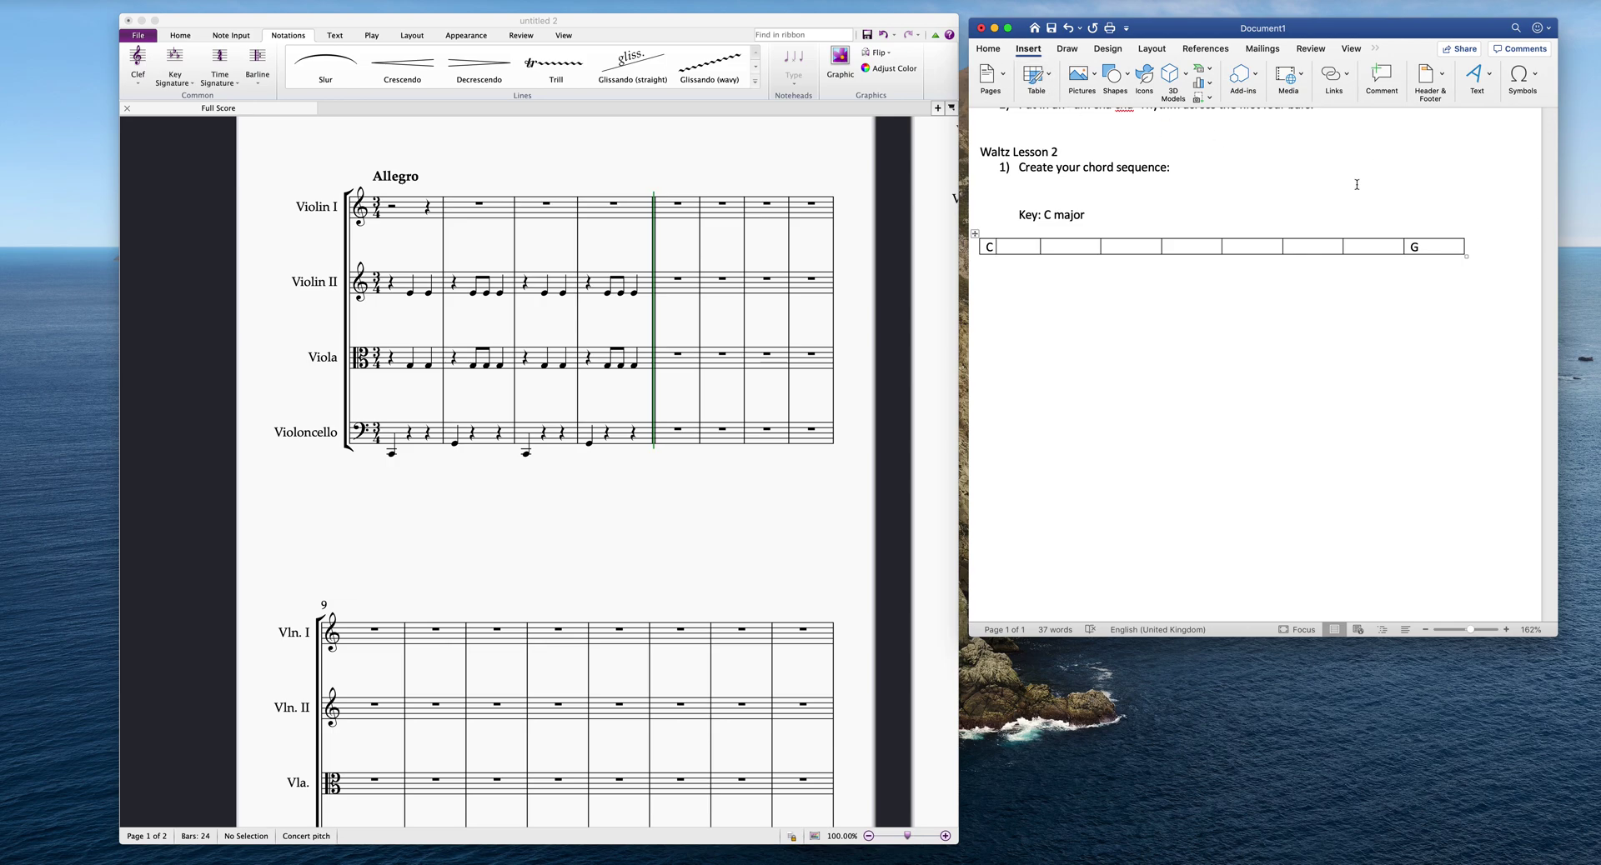
right_click(1012, 243)
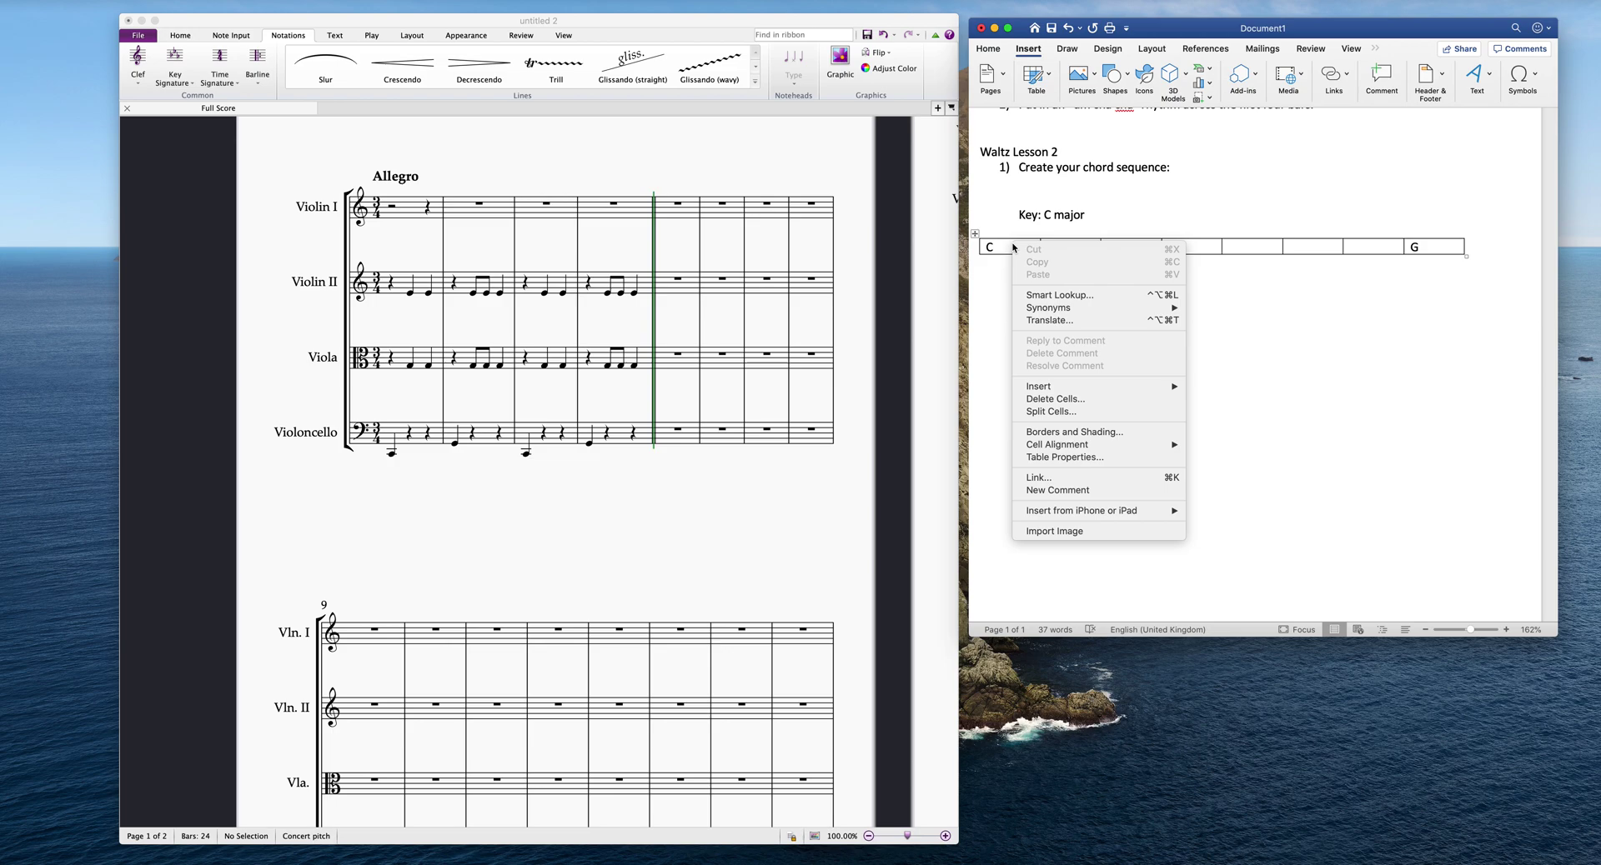
mouse_move(1112, 388)
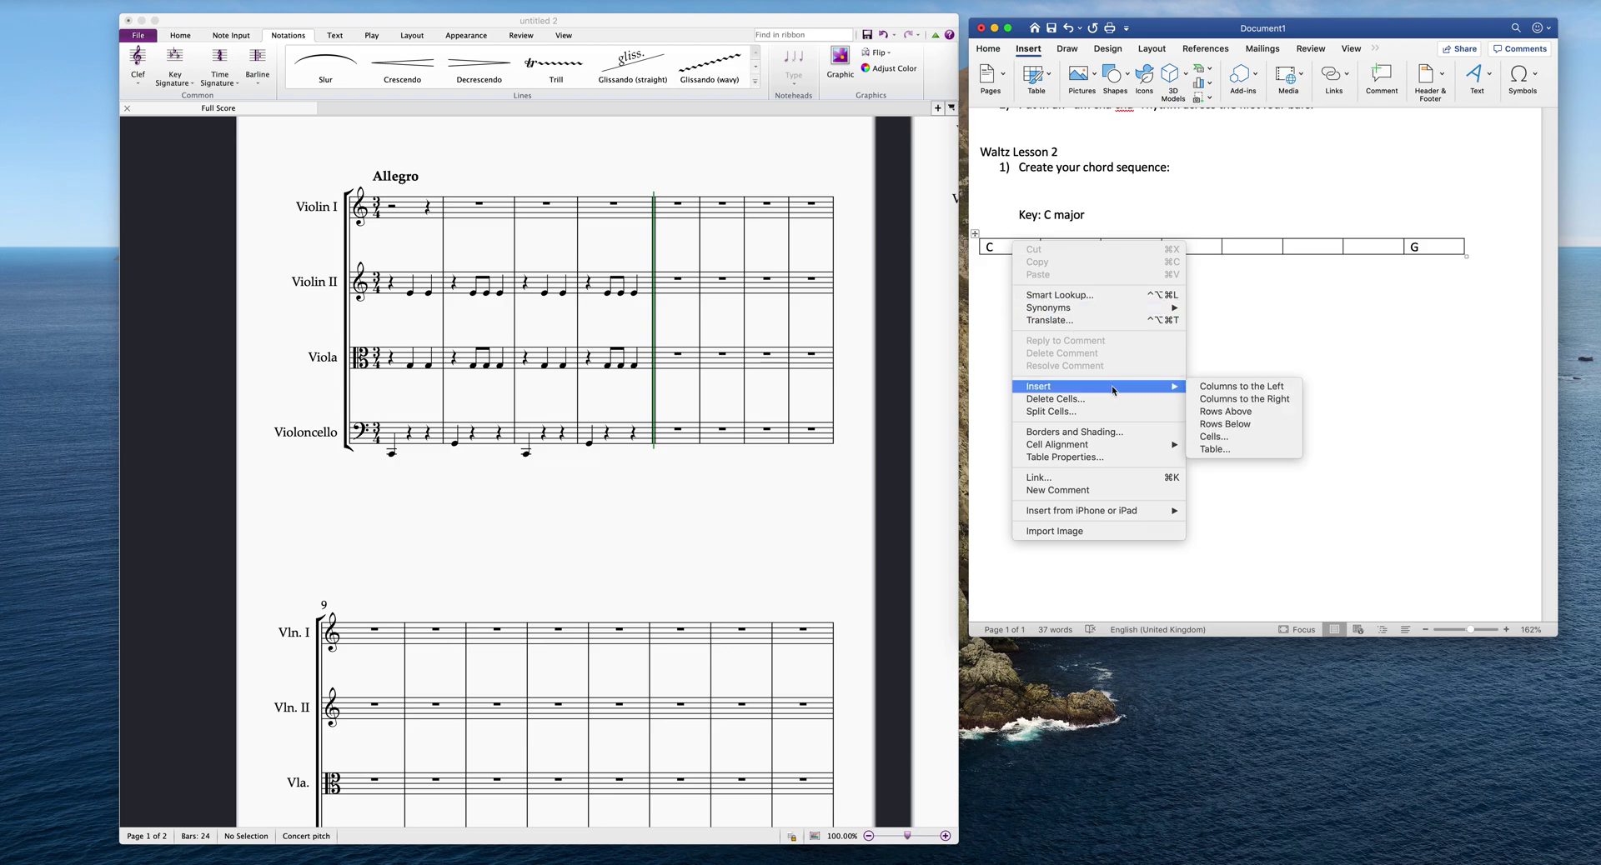
left_click(1247, 425)
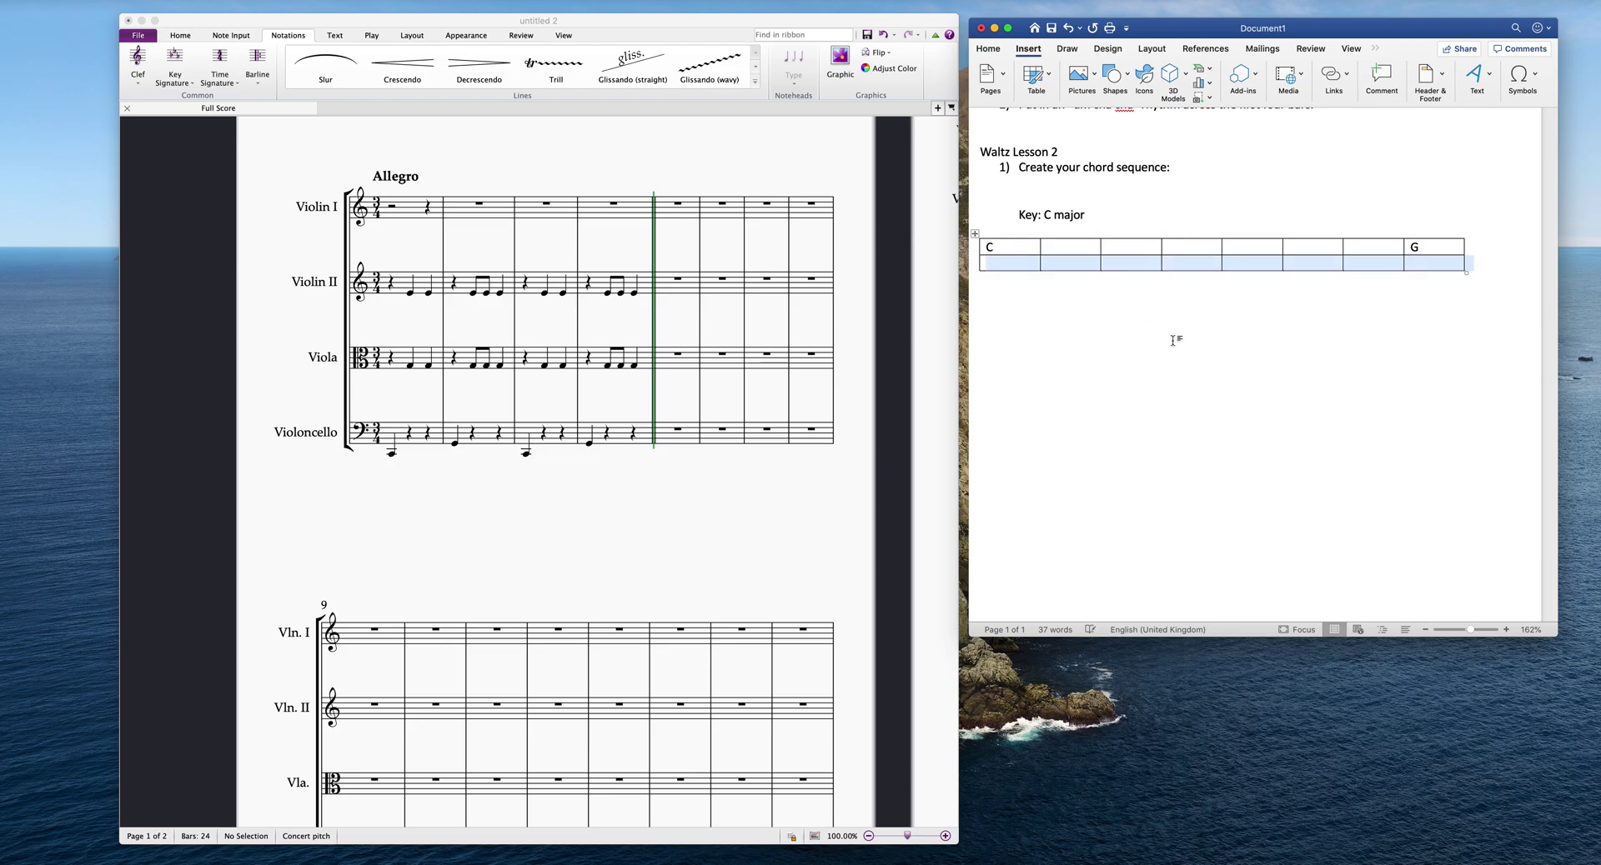
left_click(1016, 263)
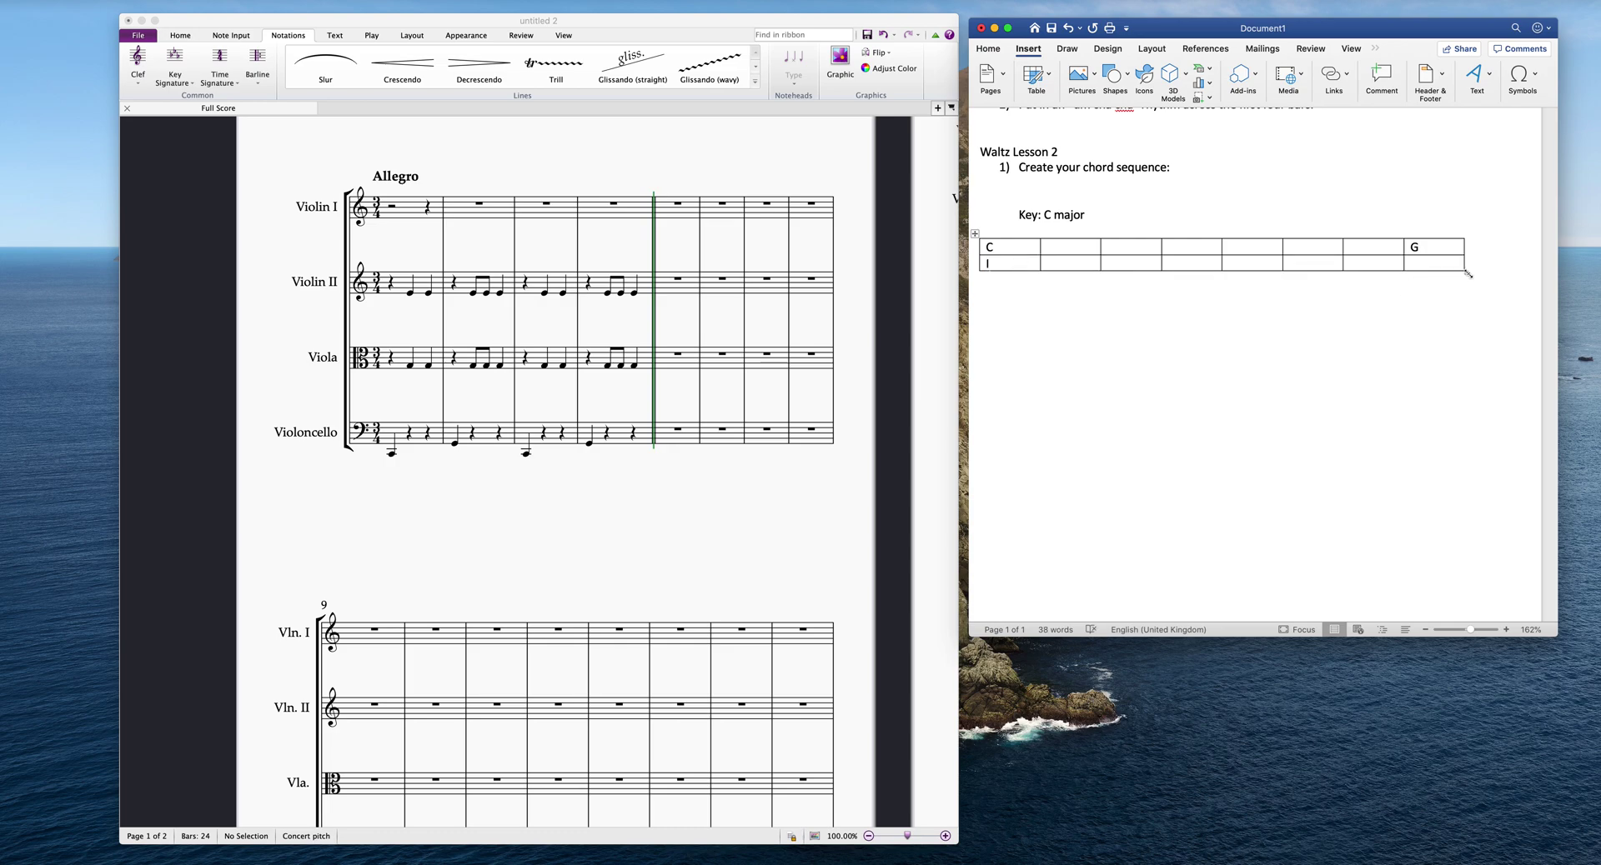
left_click(1447, 265)
type("V")
- List the chords C, Dm, Em, F, G and Am on separate lines beneath "Key: C major"
left_click(1106, 215)
key("Return")
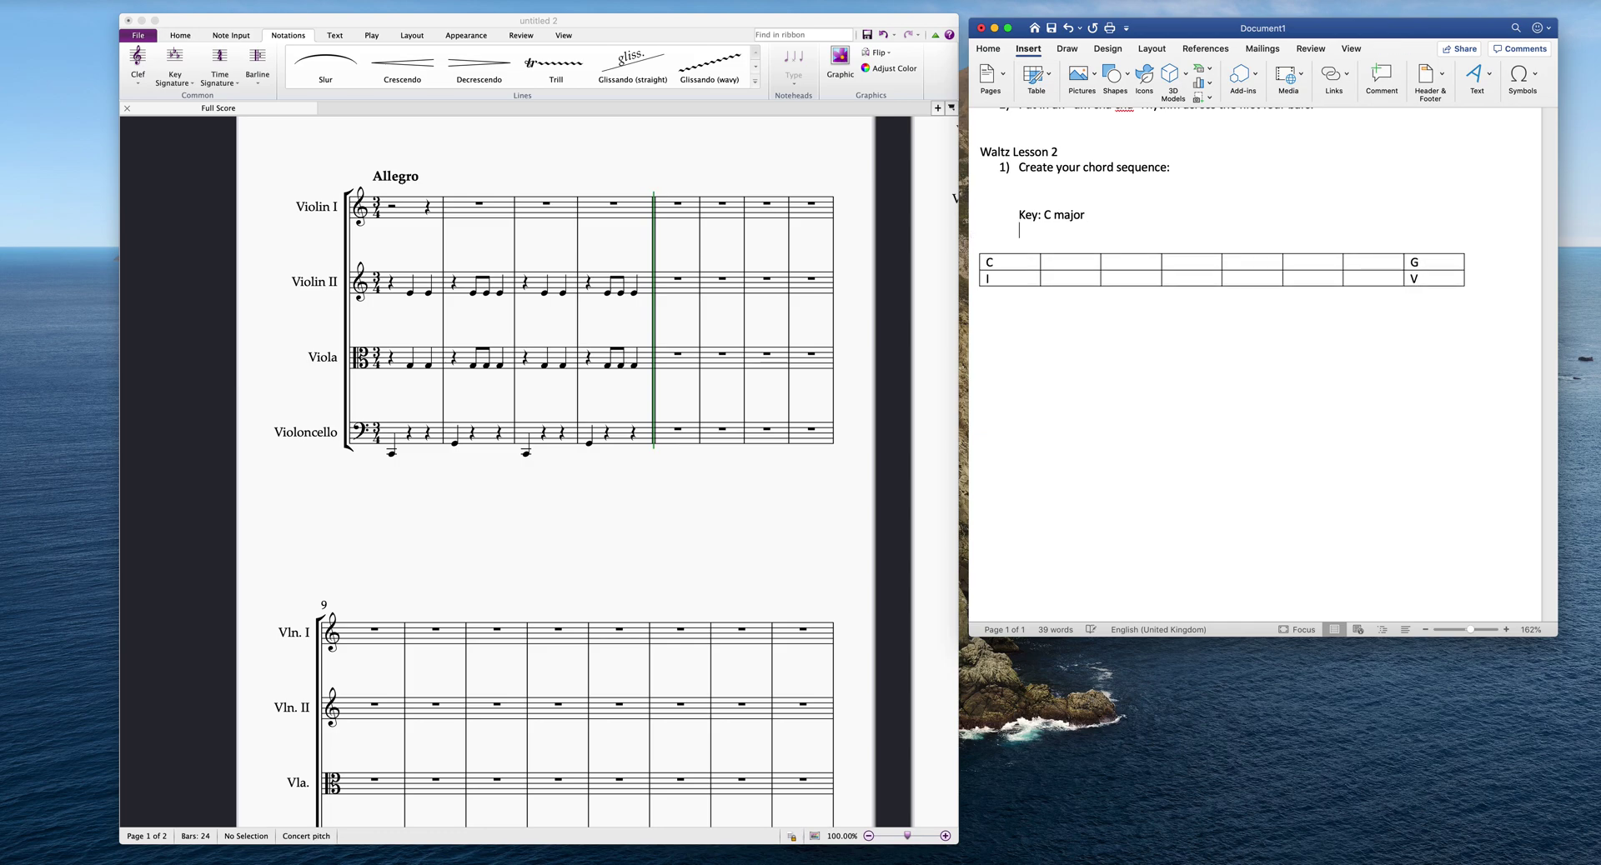
type("C")
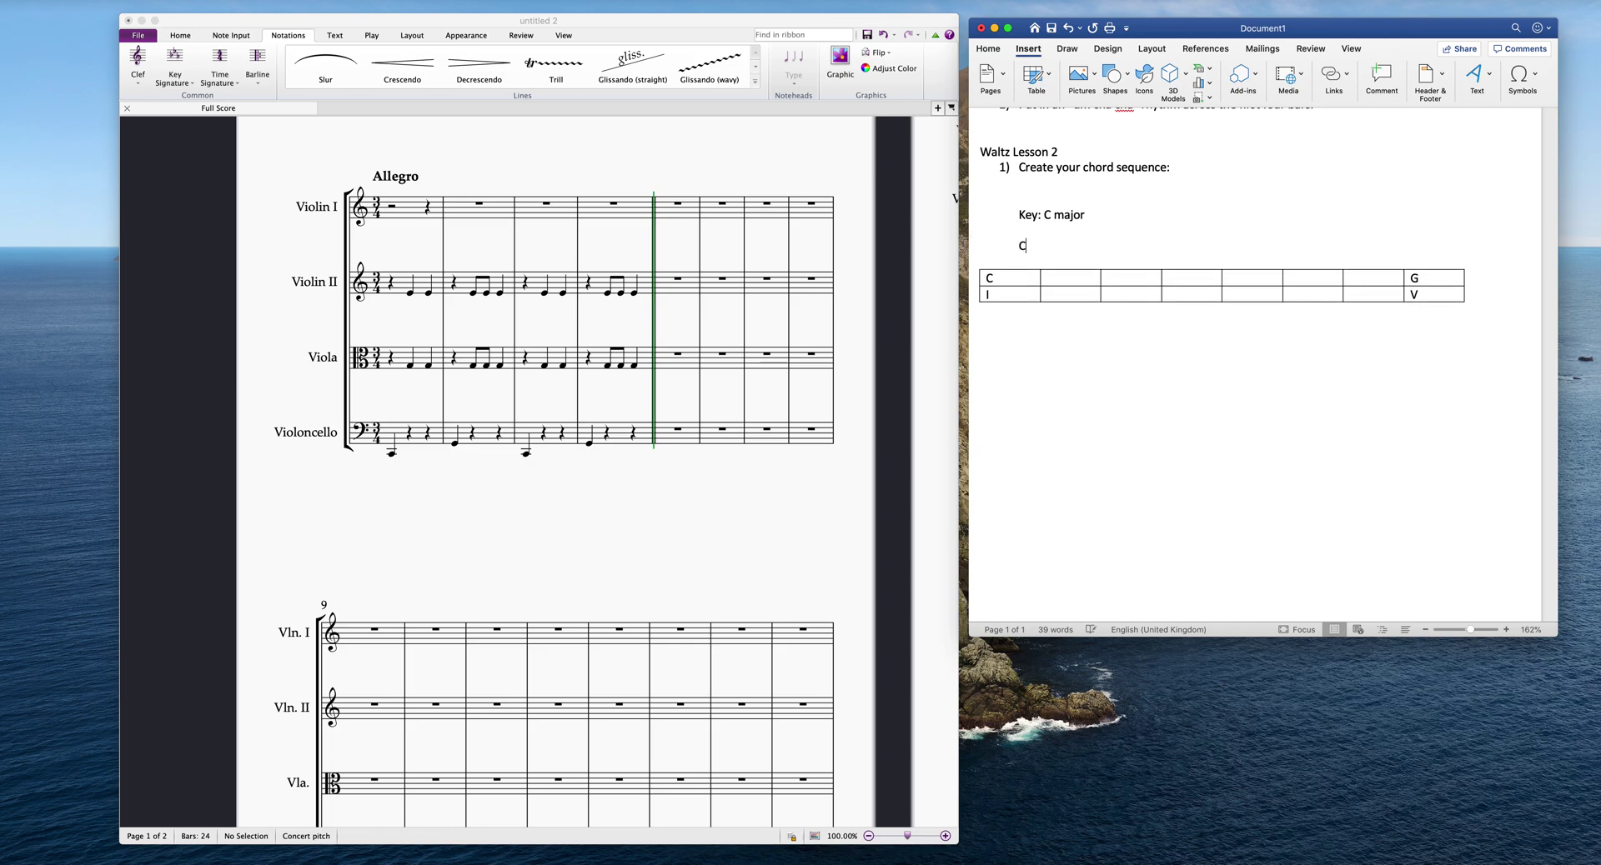
key("Return")
type("Dm")
key("Return")
type("Em")
key("Return")
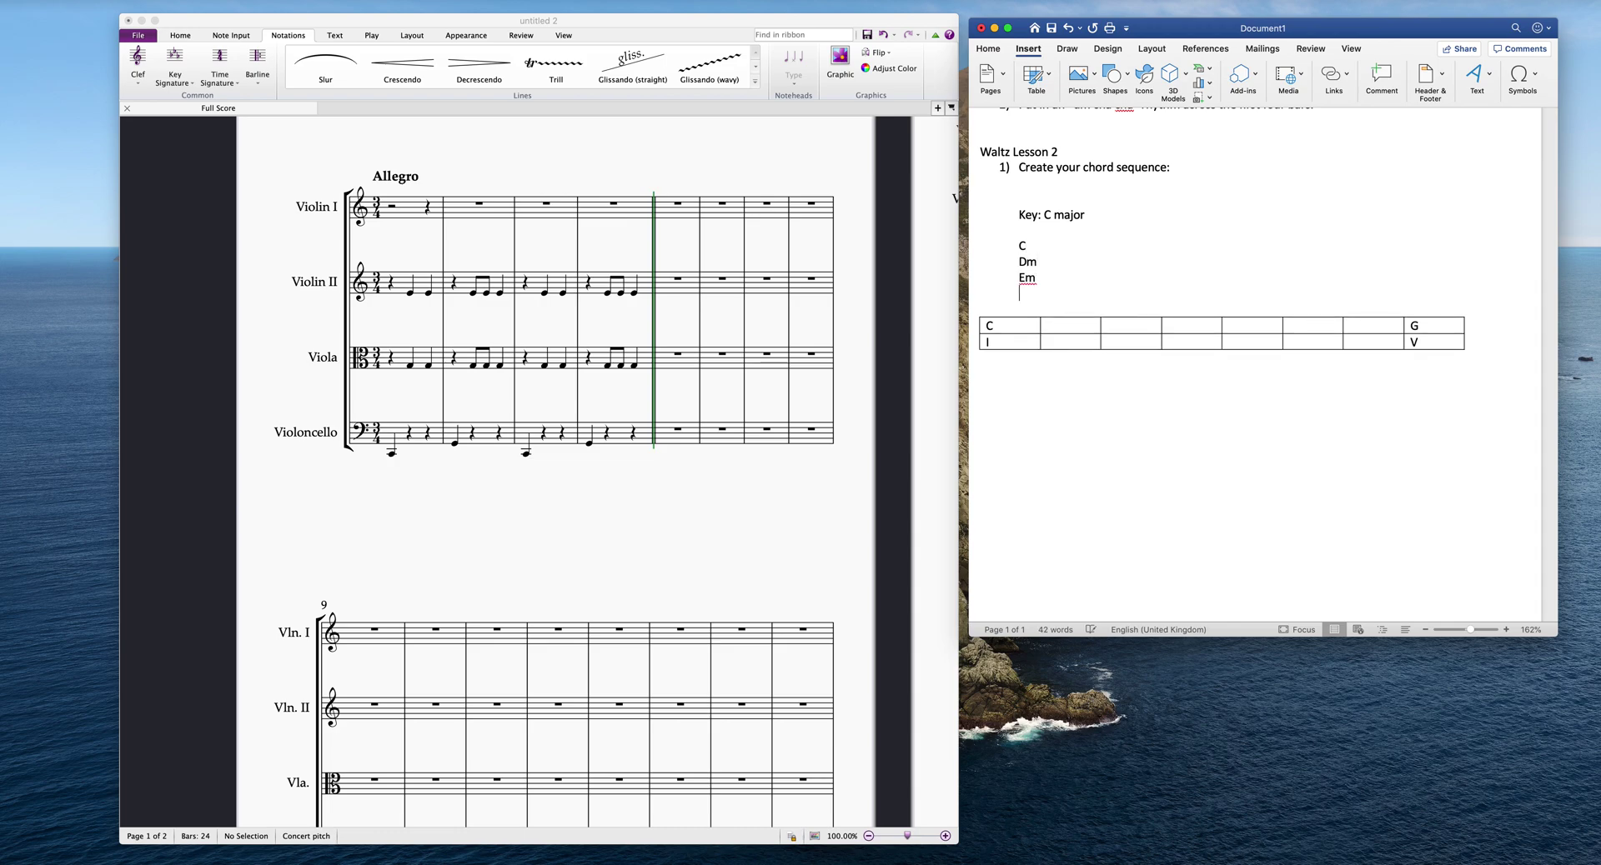
type("F")
key("Return")
type("G")
key("Return")
type("Am")
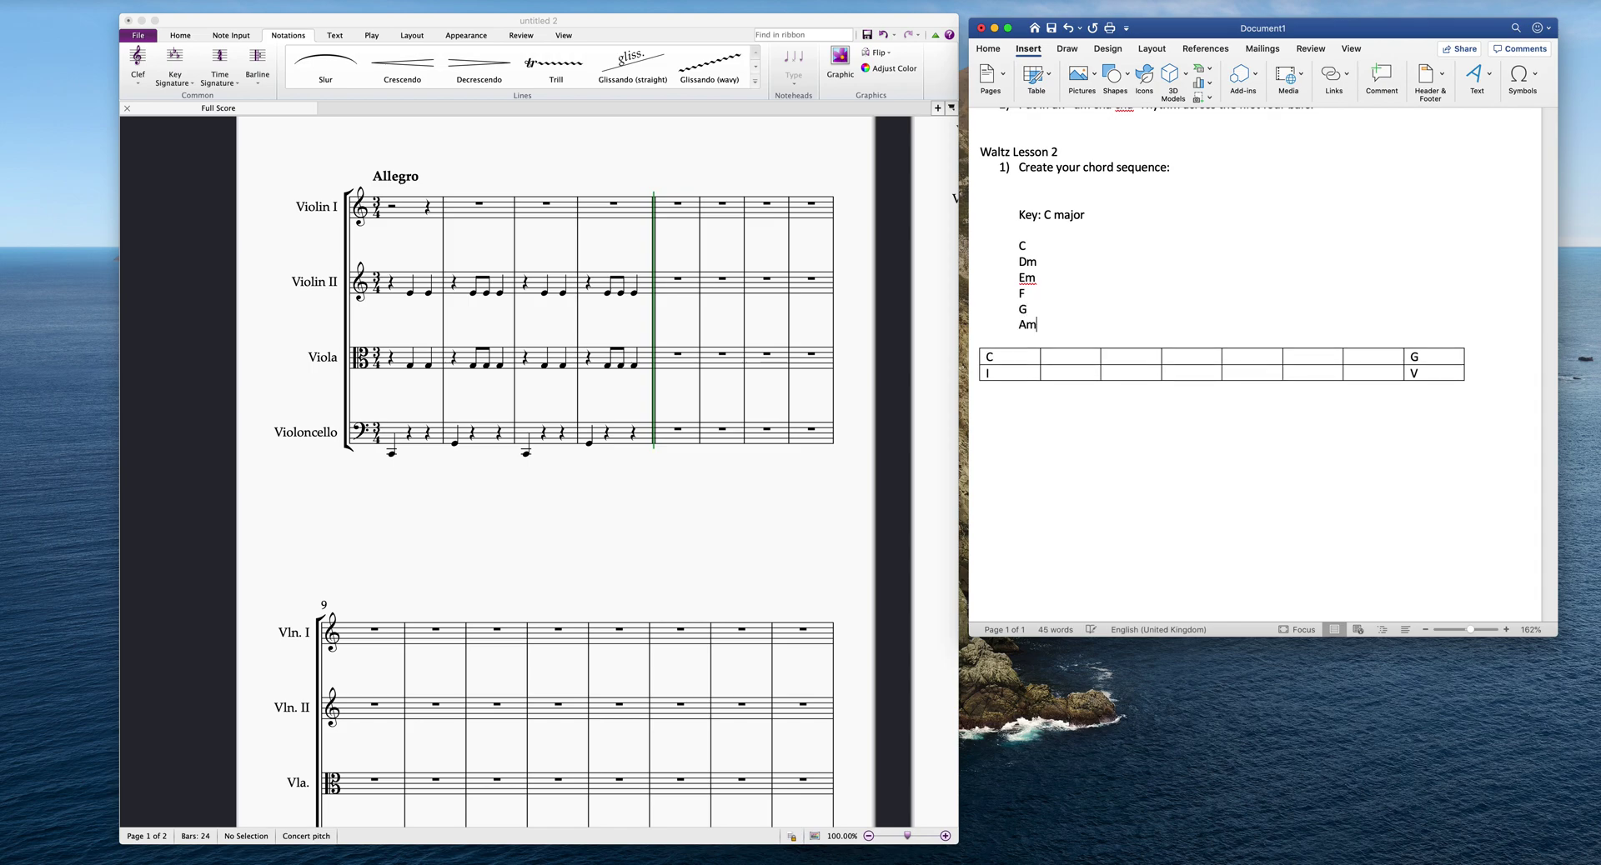
key("Return")
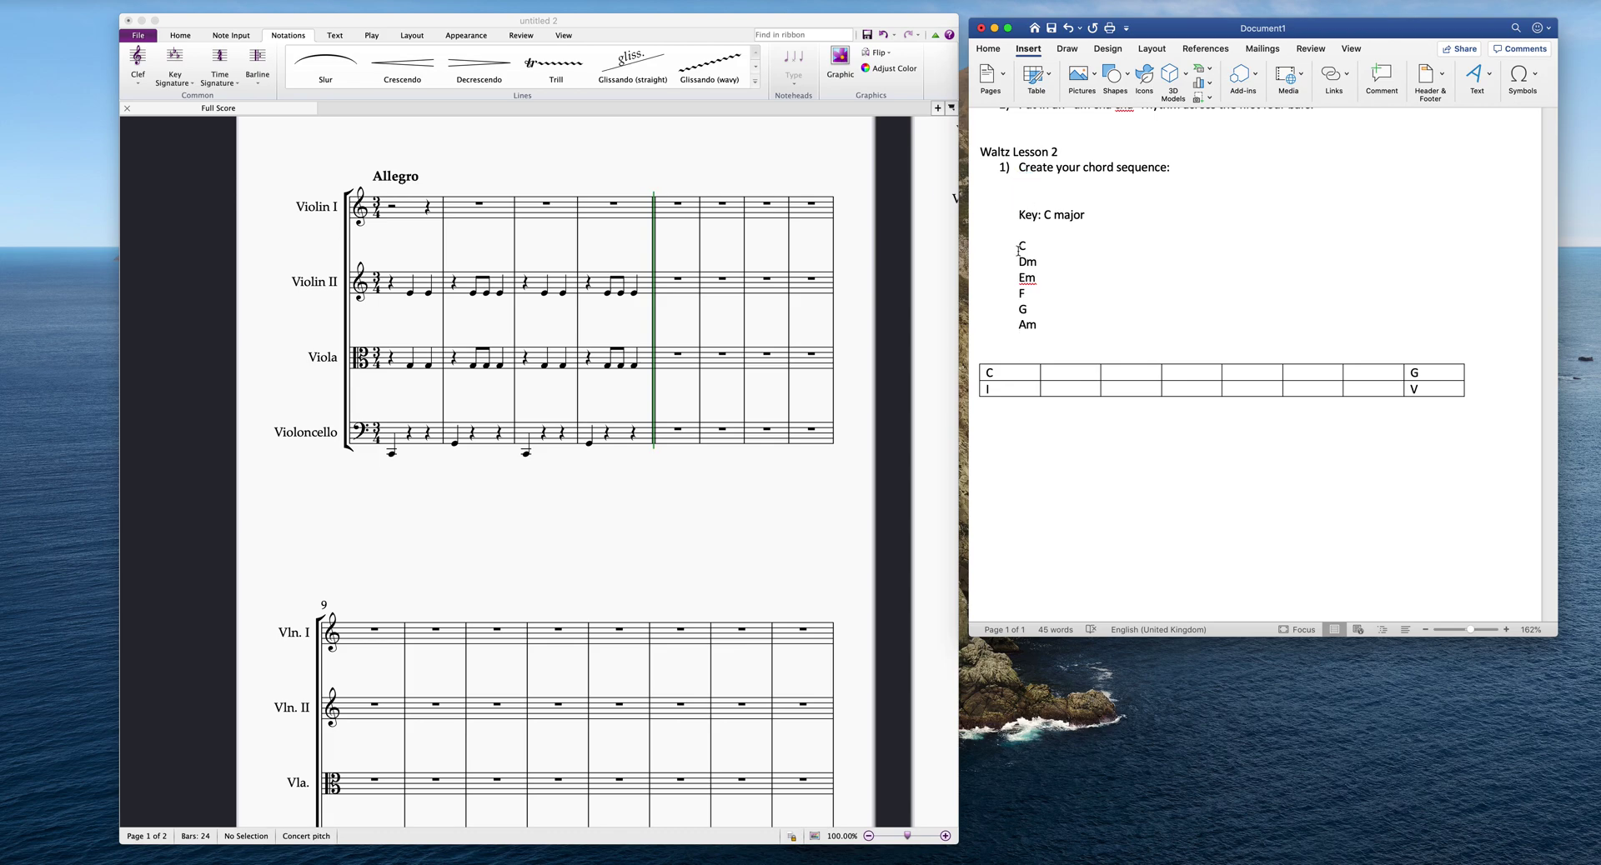
left_click(1035, 300)
key("Up")
key("Up")
key("Up")
left_click(1036, 310)
left_click(1045, 295)
left_click(1051, 325)
- Enter IV in the fourth cell and ii in the seventh cell of the numeral row
left_click(1198, 388)
type("IV")
left_click(1406, 390)
left_click(1388, 389)
type("ii")
- Fill the second to seventh cells of the chord row with G, C, F, C, Am and Dm
left_click(1076, 389)
type("G")
left_click(1136, 372)
type("C")
left_click(1176, 372)
type("F")
left_click(1241, 372)
type("C")
scroll(1299, 386, "up", 1)
left_click(1298, 386)
type("Am")
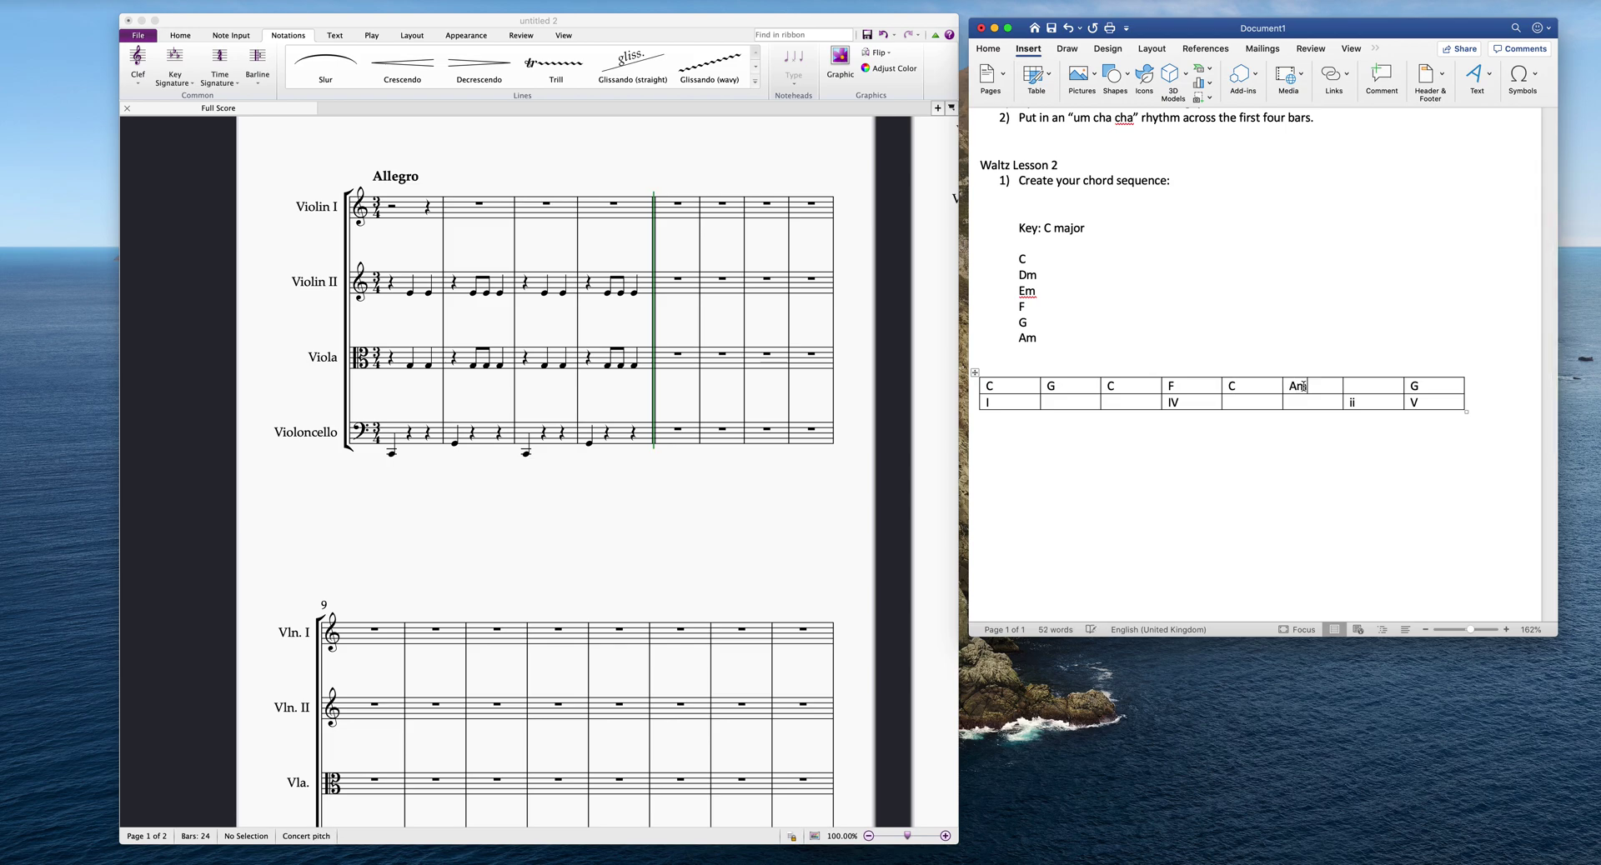
scroll(1306, 384, "up", 2)
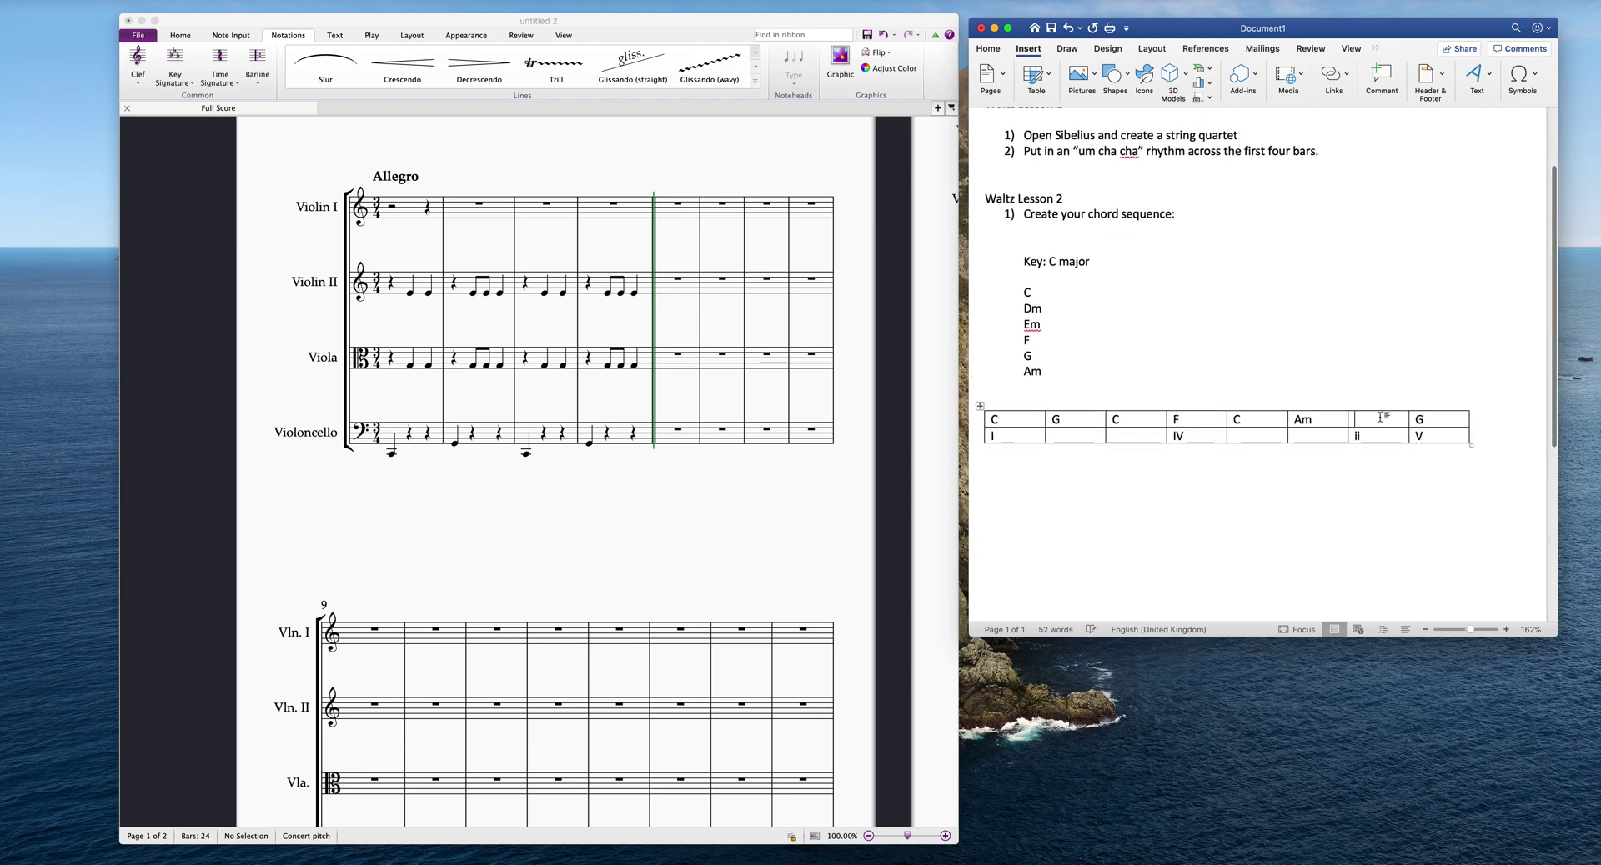
left_click(1380, 417)
type("D")
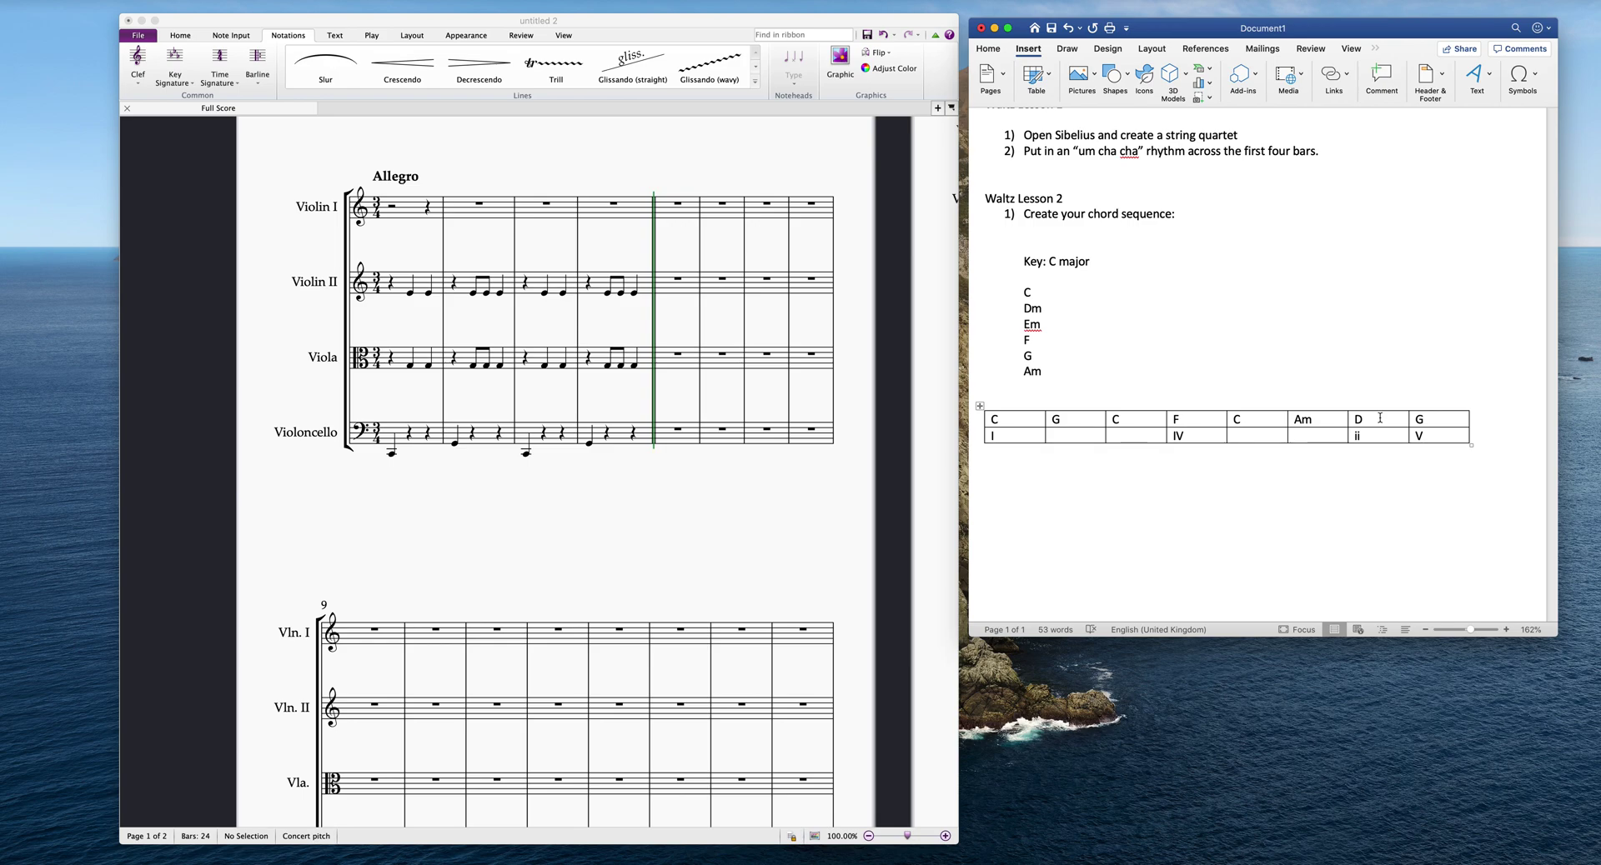
type("m")
scroll(1376, 413, "up", 3)
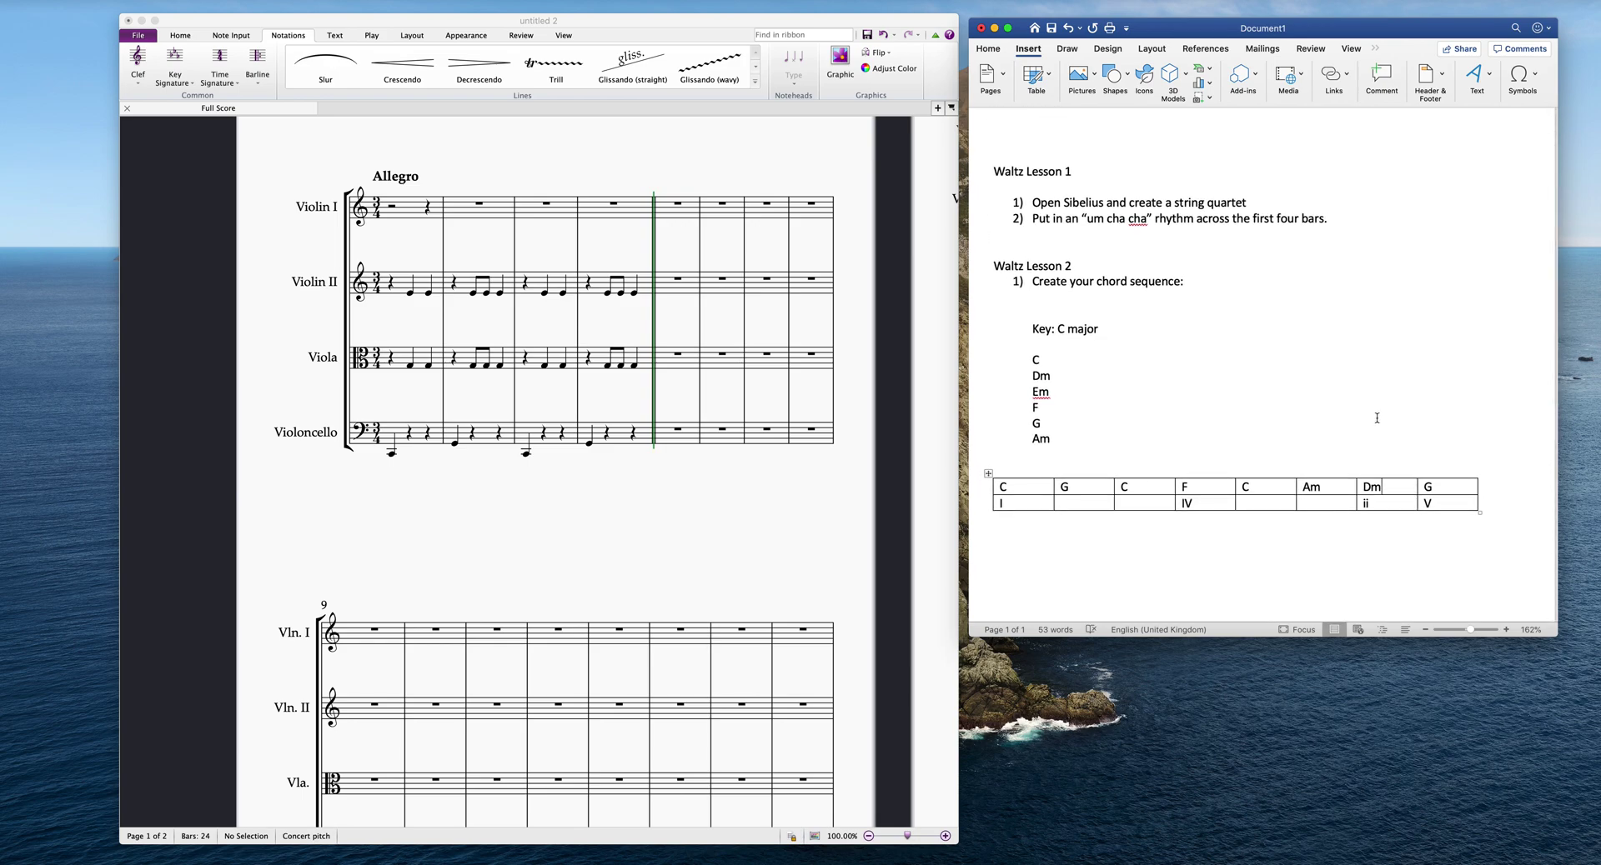
- Complete the numeral row with V, I, I and vi under the second, third, fifth and sixth chords
left_click(1074, 504)
type("V")
left_click(1132, 504)
type("I")
key("BackSpace")
type("!")
key("BackSpace")
type("I")
type("I")
type("v")
type("v")
key("BackSpace")
key("BackSpace")
type("i")
left_click(1279, 524)
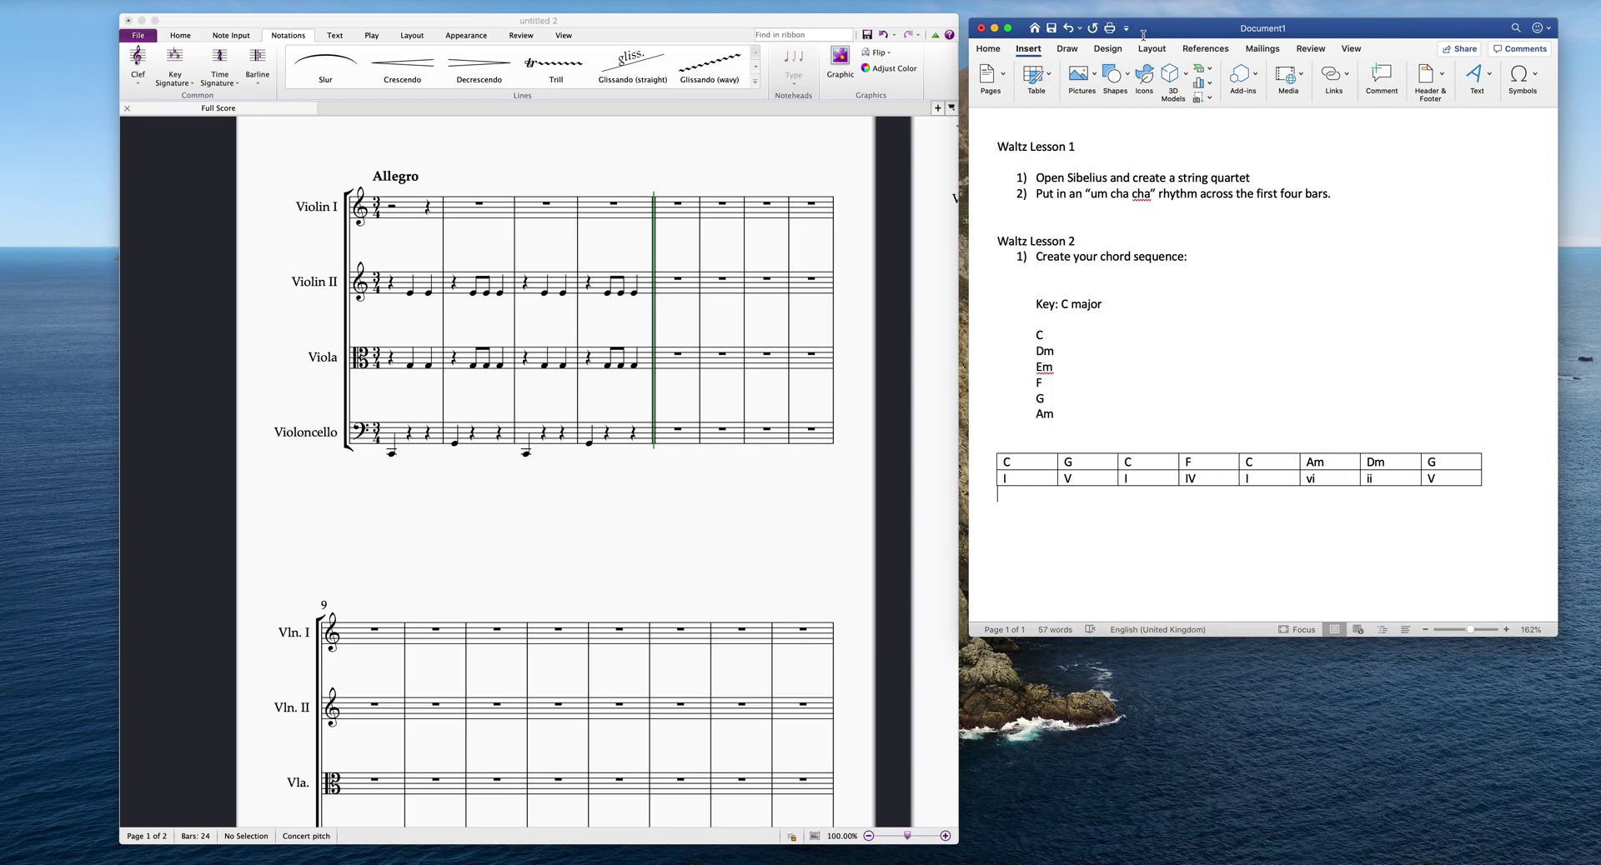
- Move the Word document aside, then switch to Sibelius and enlarge the string quartet score window
left_click_drag(1144, 31, 1511, 20)
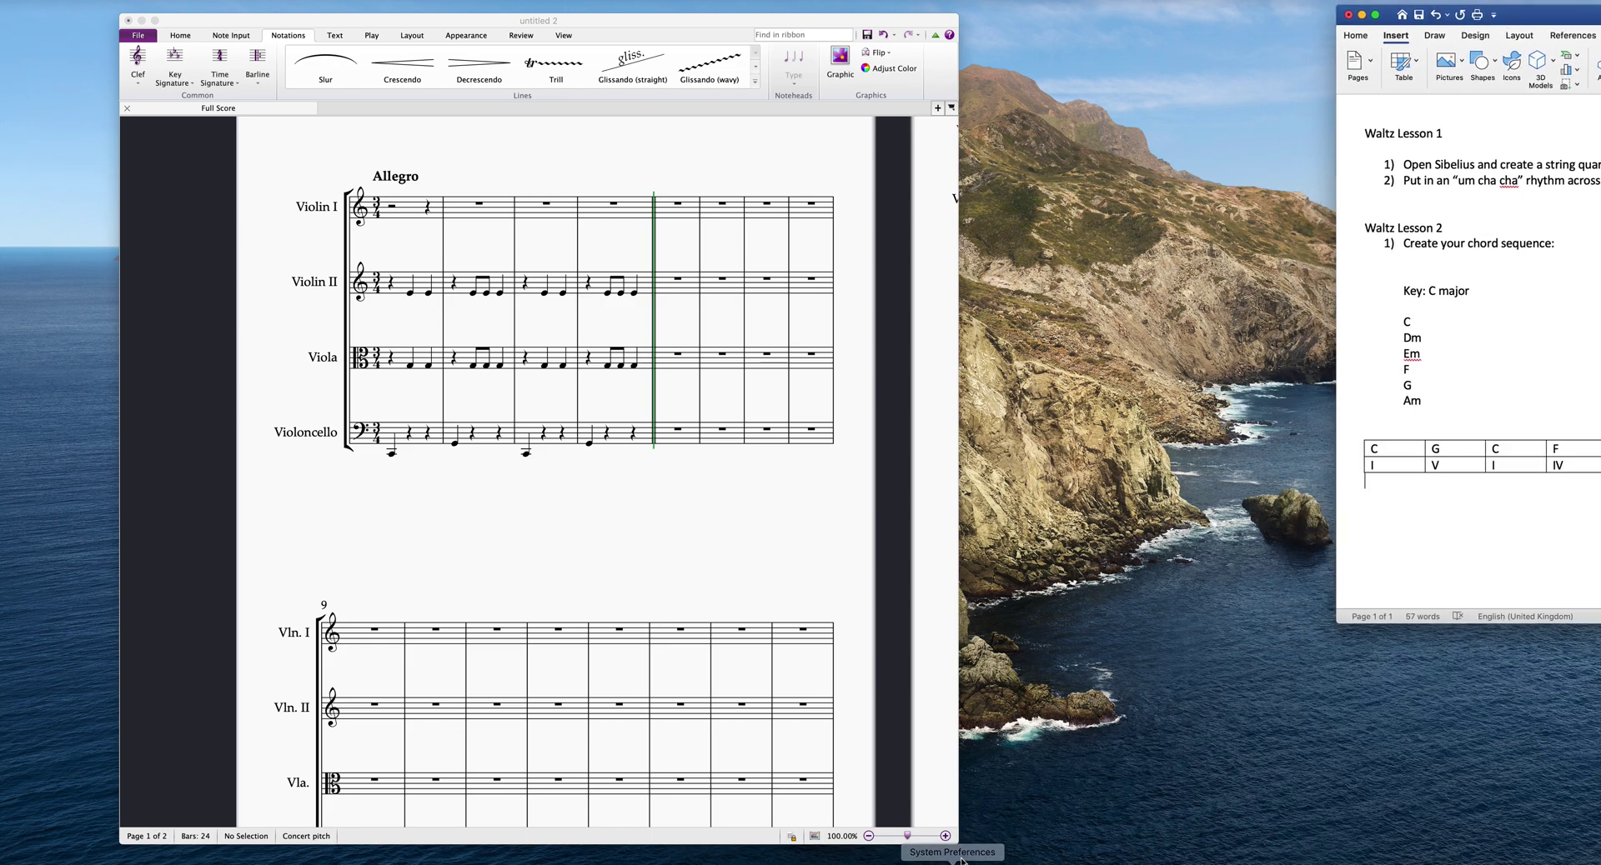
left_click_drag(959, 844, 1320, 852)
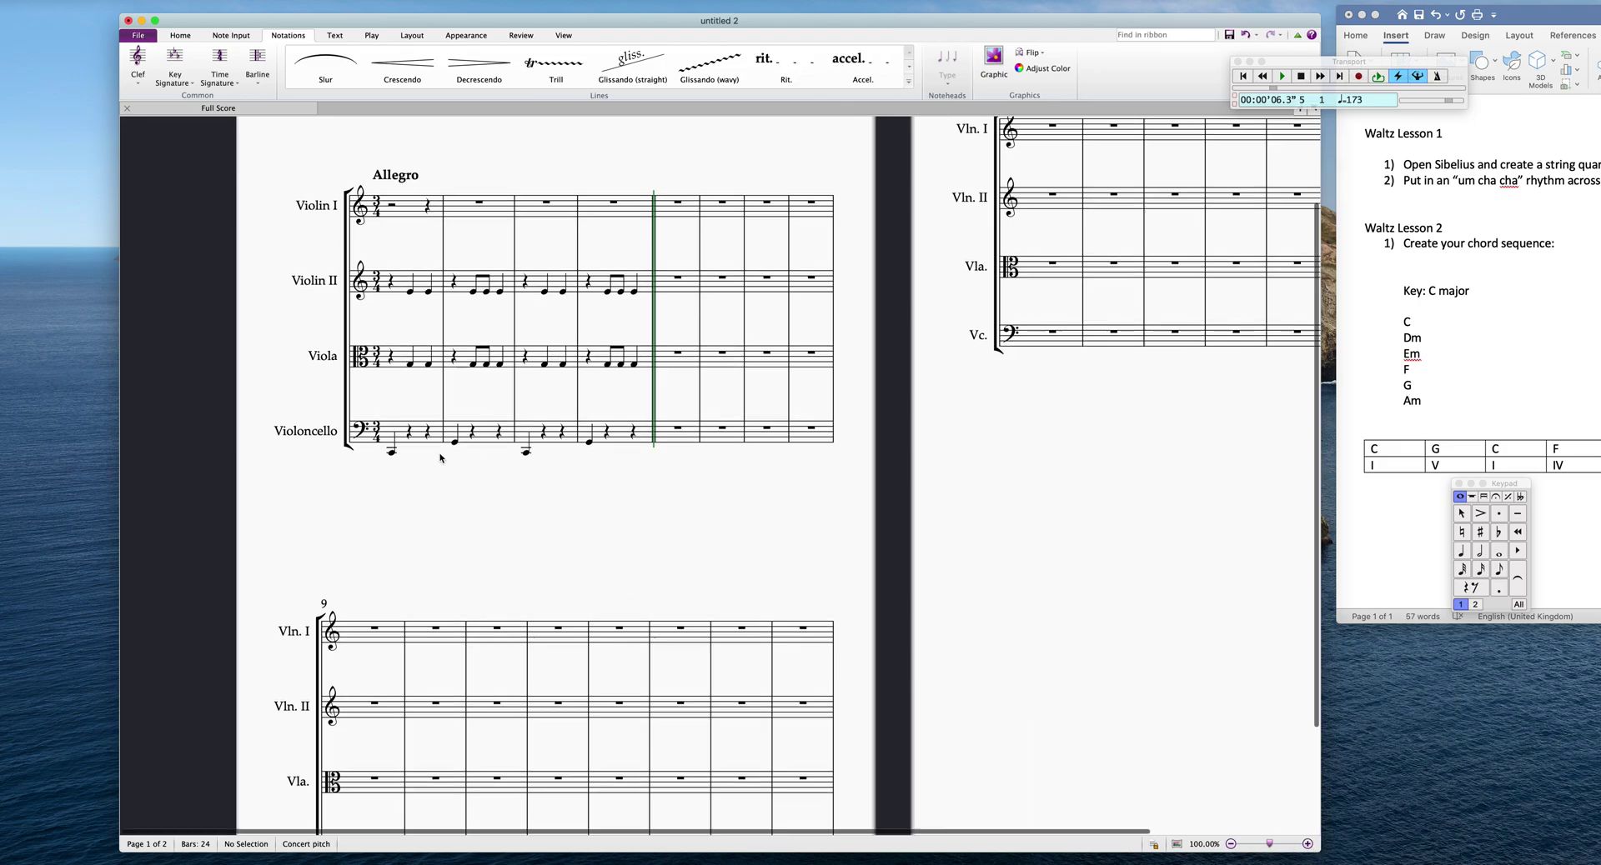
scroll(417, 450, "right", 2)
scroll(337, 427, "down", 1)
scroll(346, 421, "down", 2)
scroll(346, 421, "right", 2)
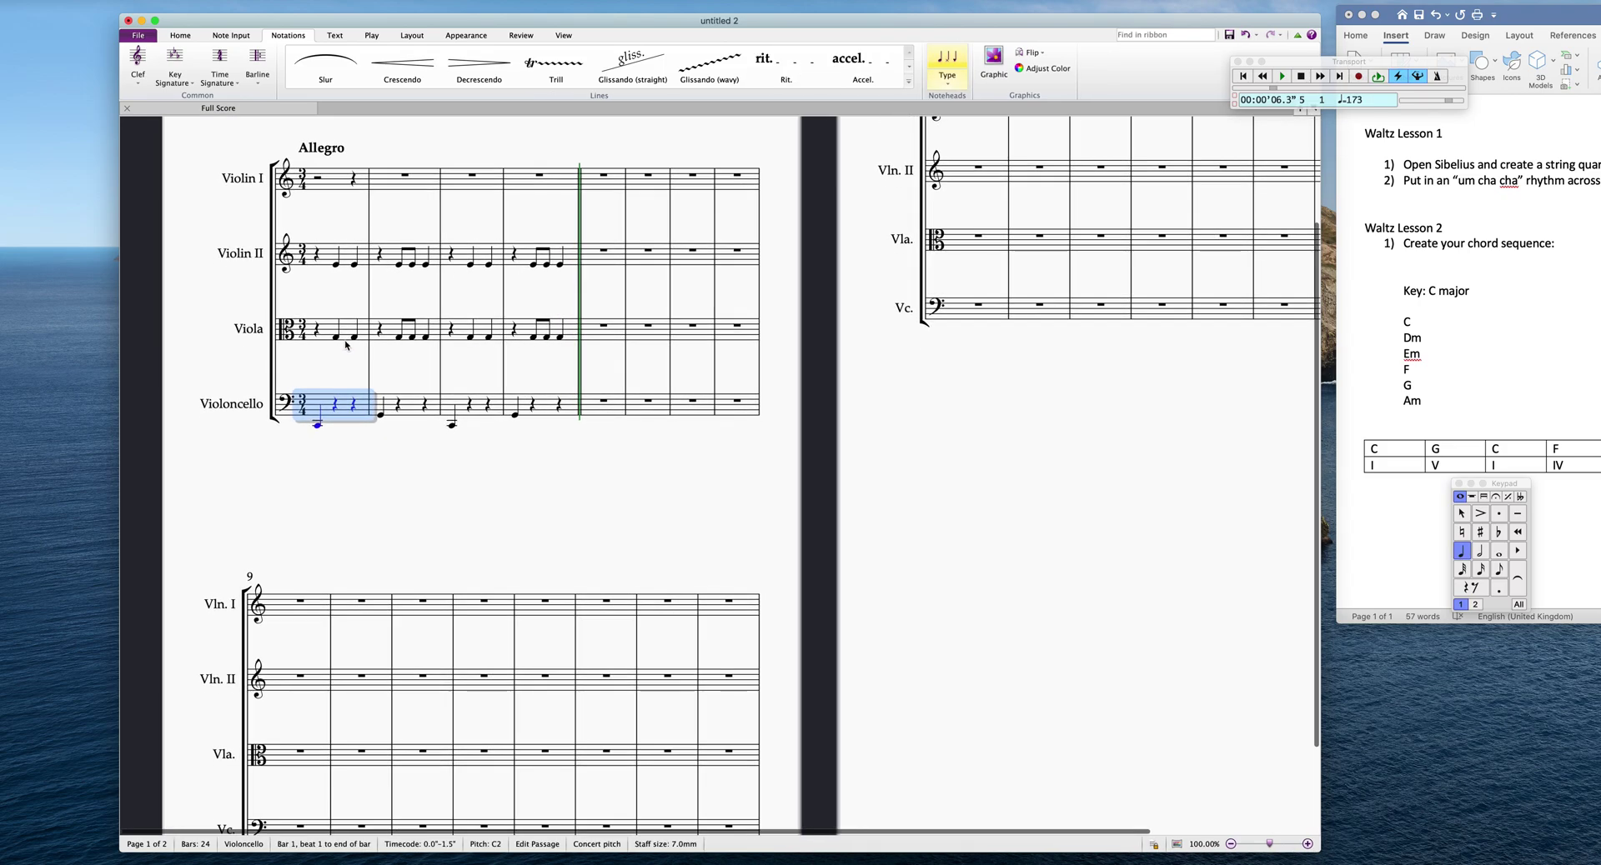
left_click(324, 247, "shift")
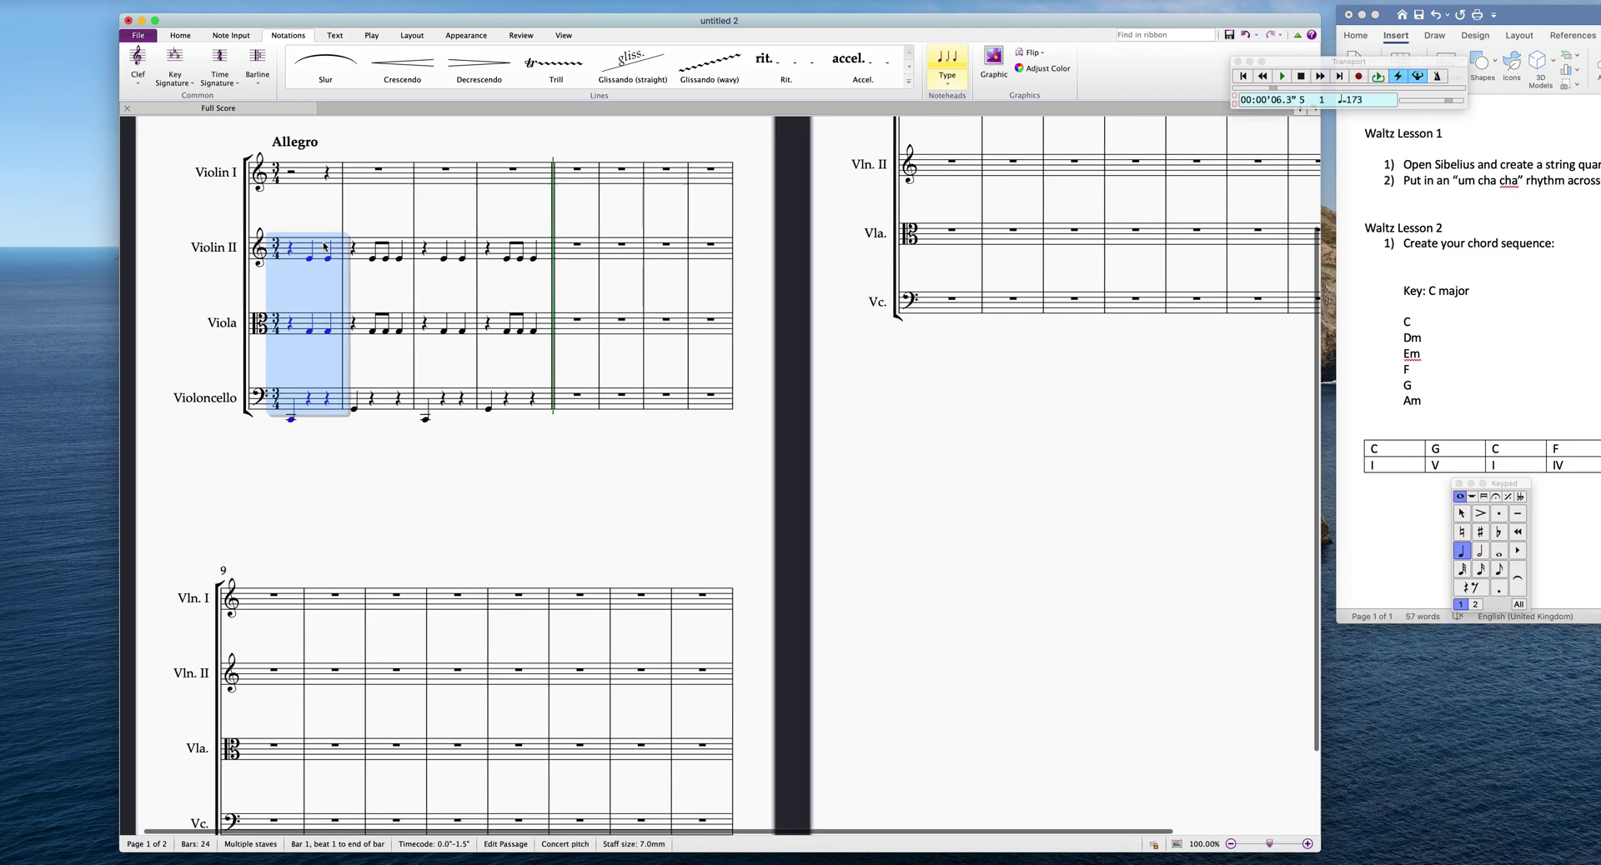
scroll(592, 275, "down", 5)
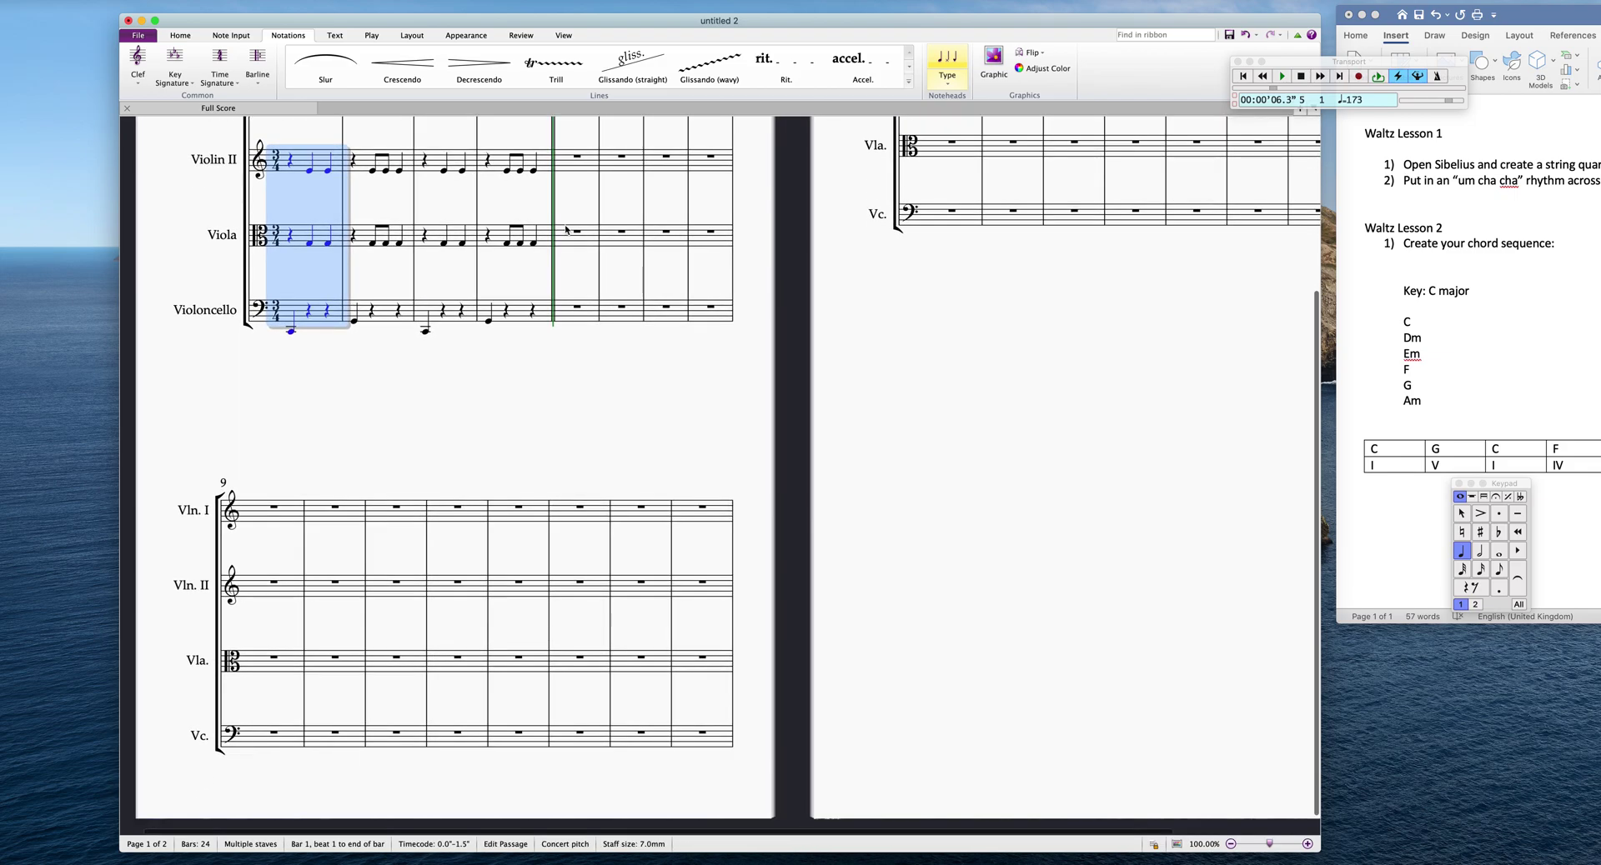
scroll(608, 361, "up", 4)
left_click(604, 361)
scroll(533, 457, "up", 4)
- Copy bars 1–2 of Violin II, Viola and Violoncello to bars 5–6 and repeat them in bars 7–8
left_click(317, 455)
left_click(311, 297, "shift")
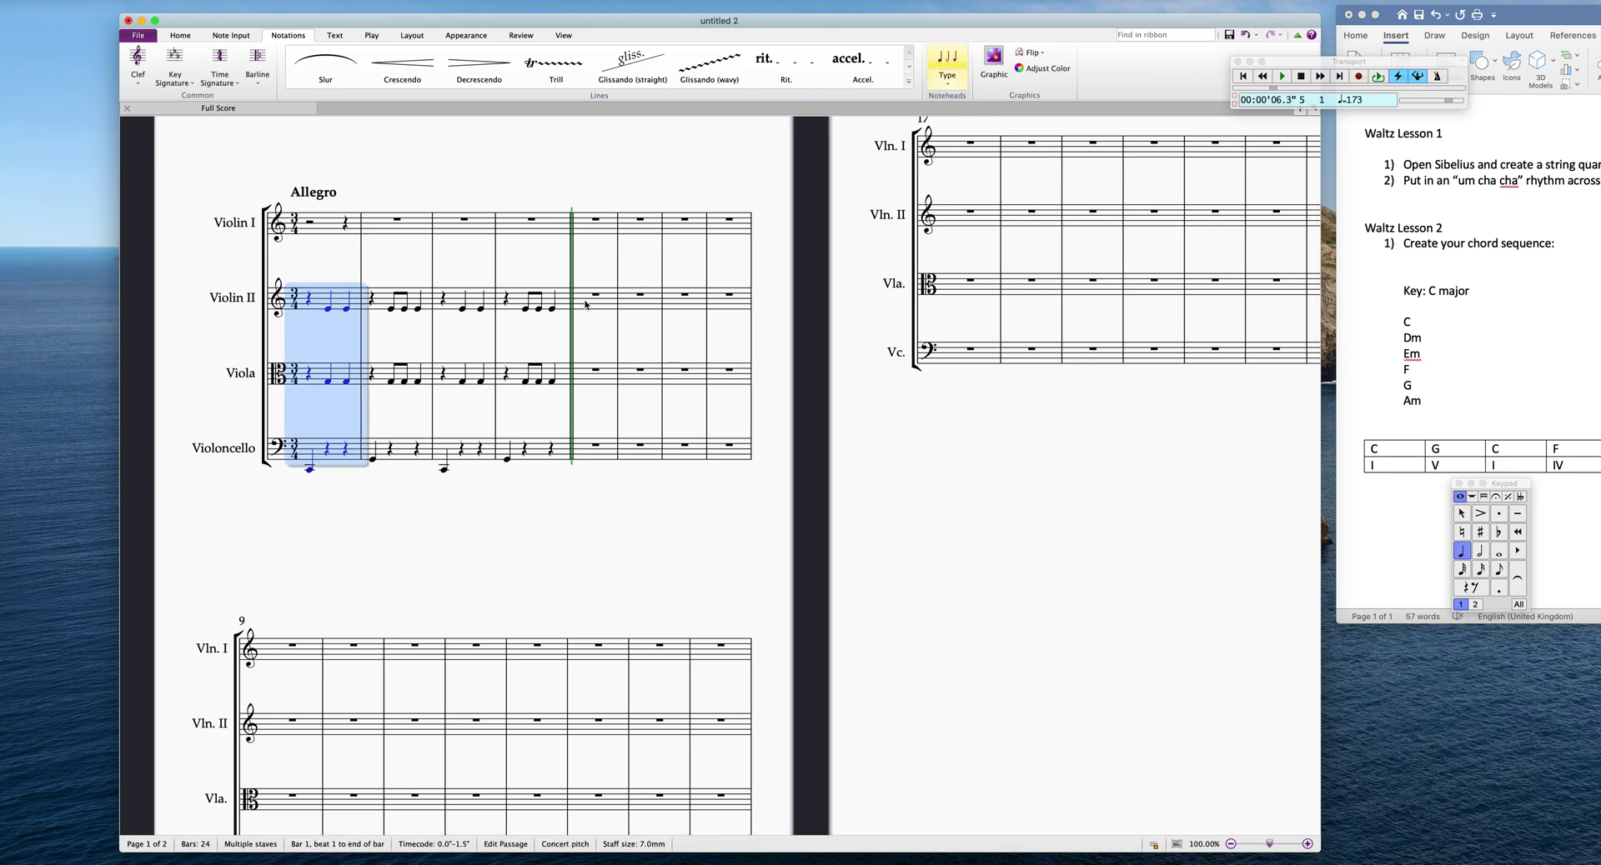
key("ctrl+alt")
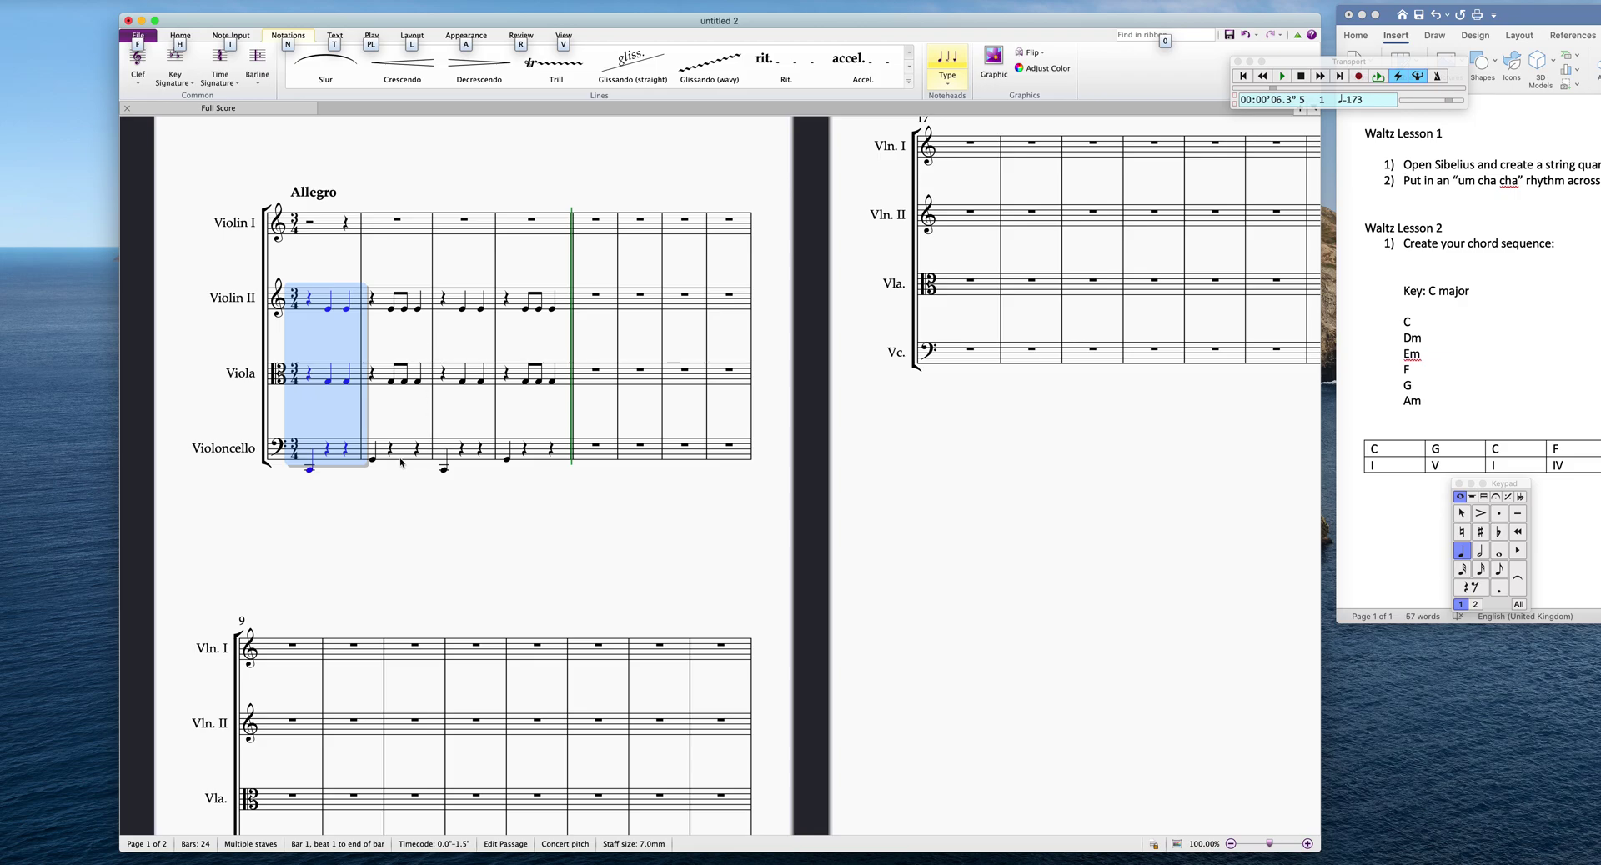
left_click(400, 463, "shift")
scroll(593, 314, "down", 1)
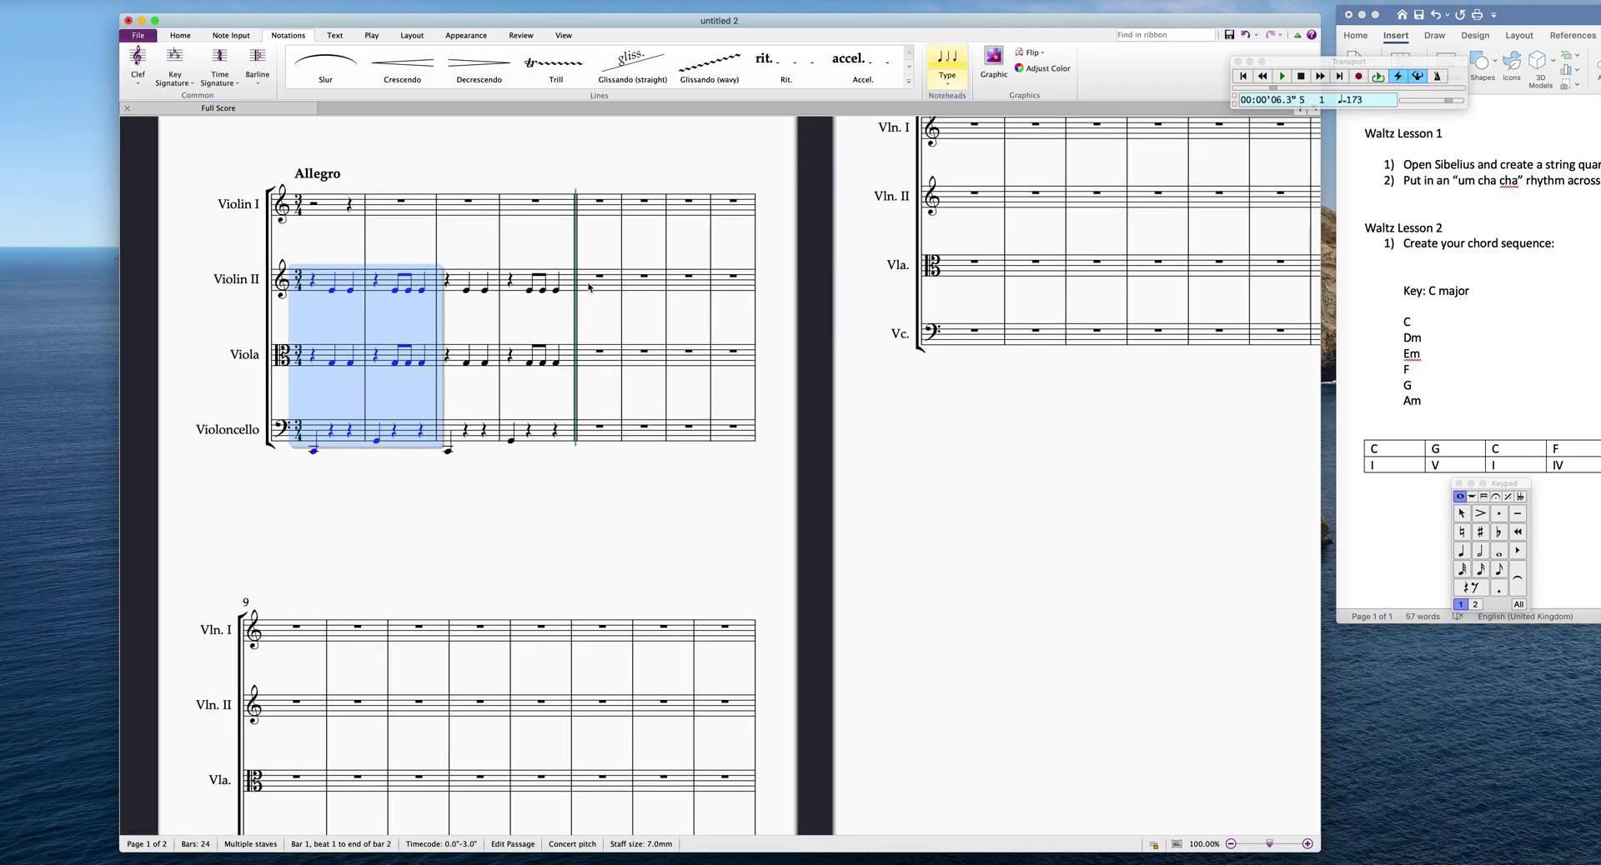
left_click(589, 287, "alt")
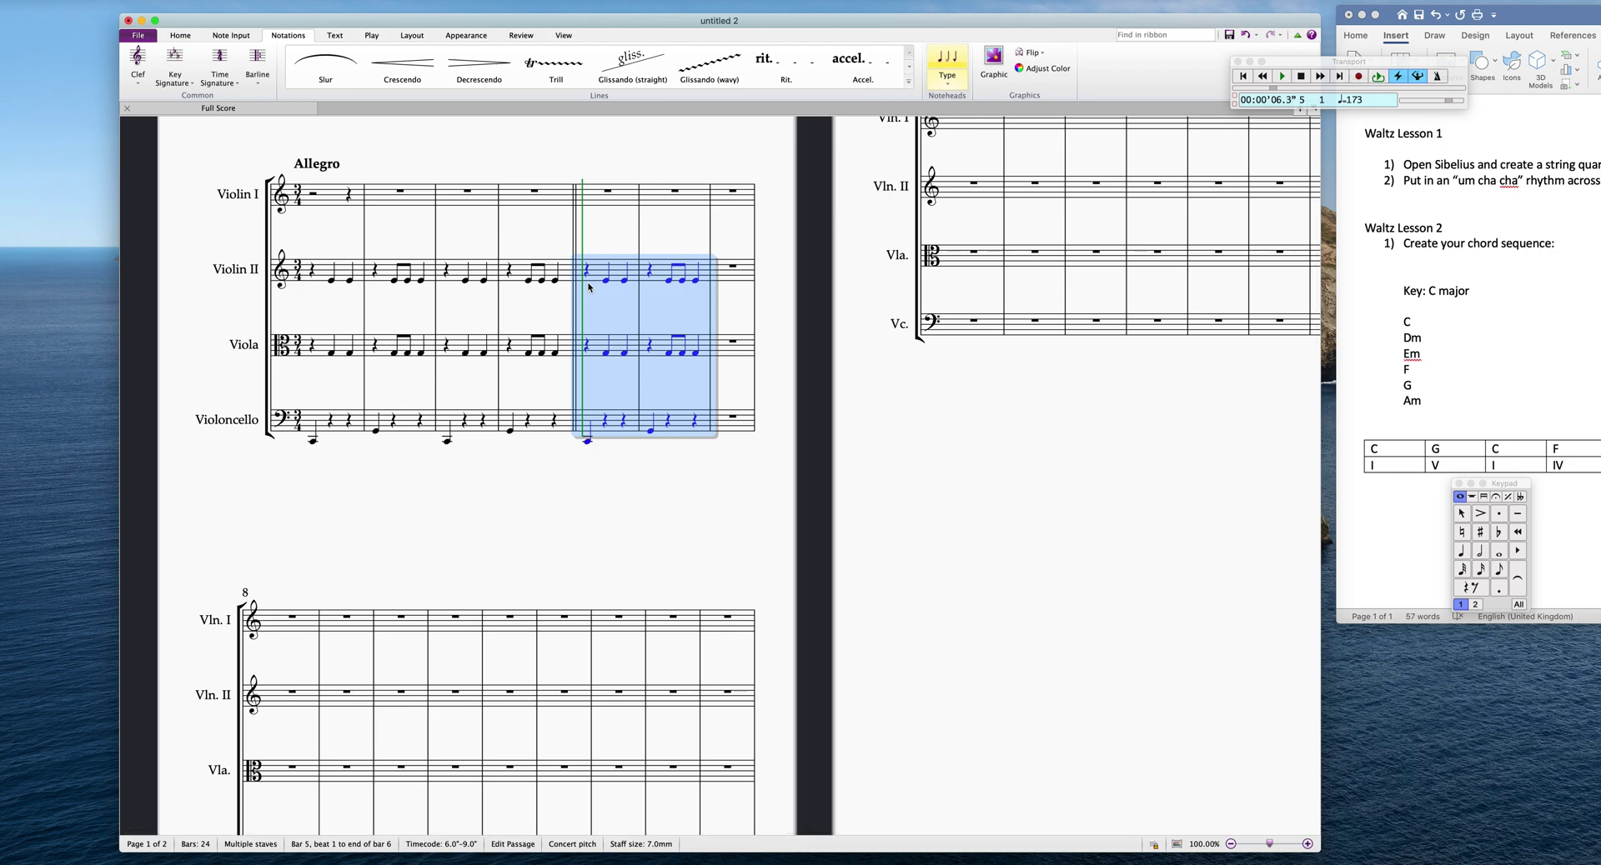
key("r")
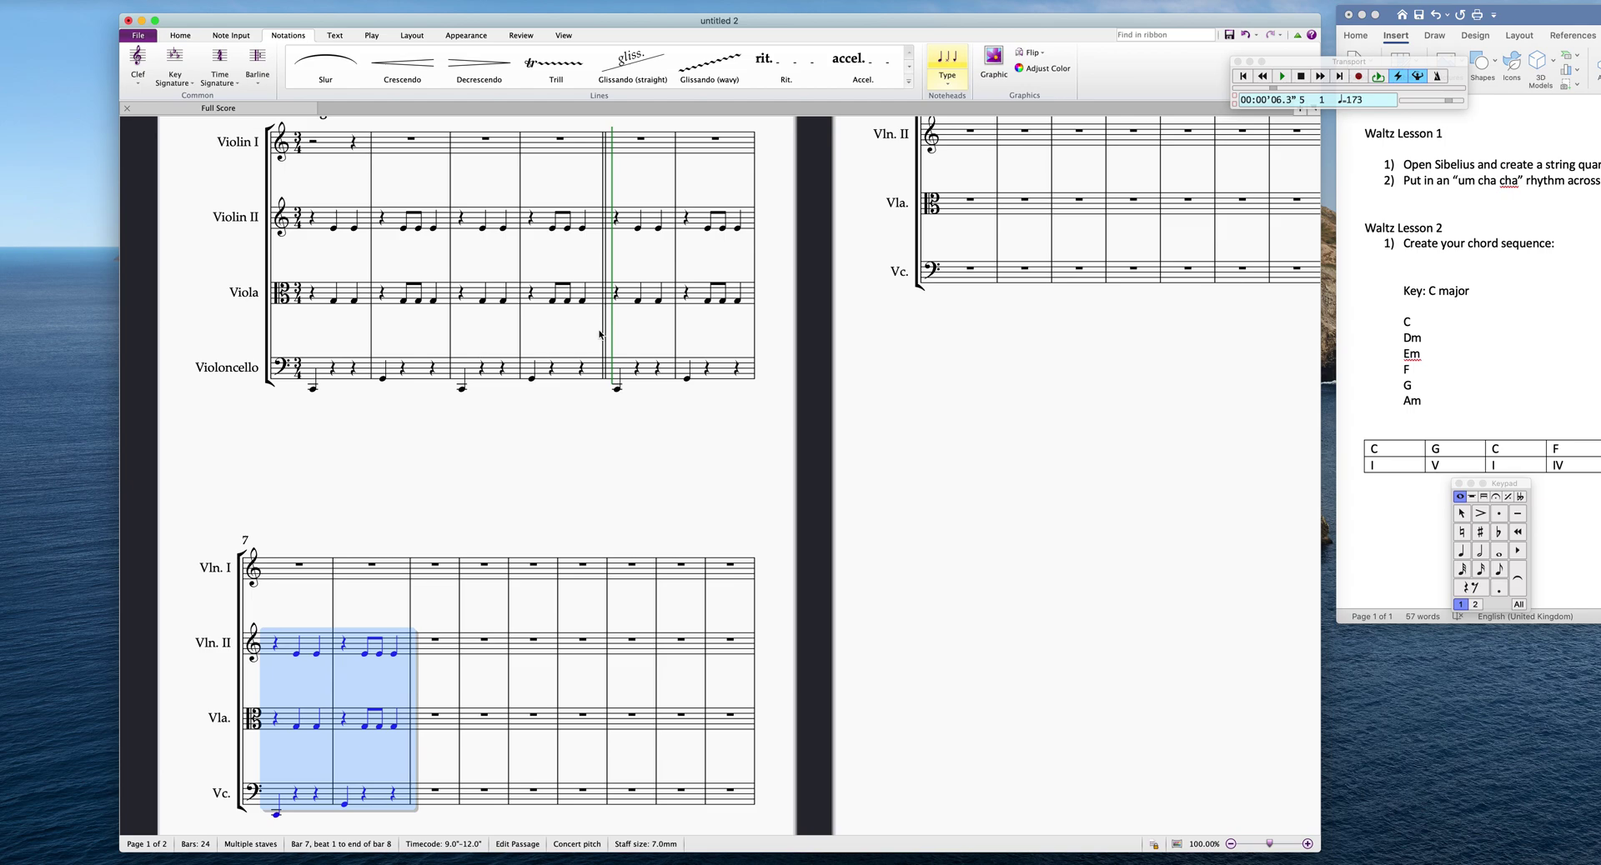
key("Escape")
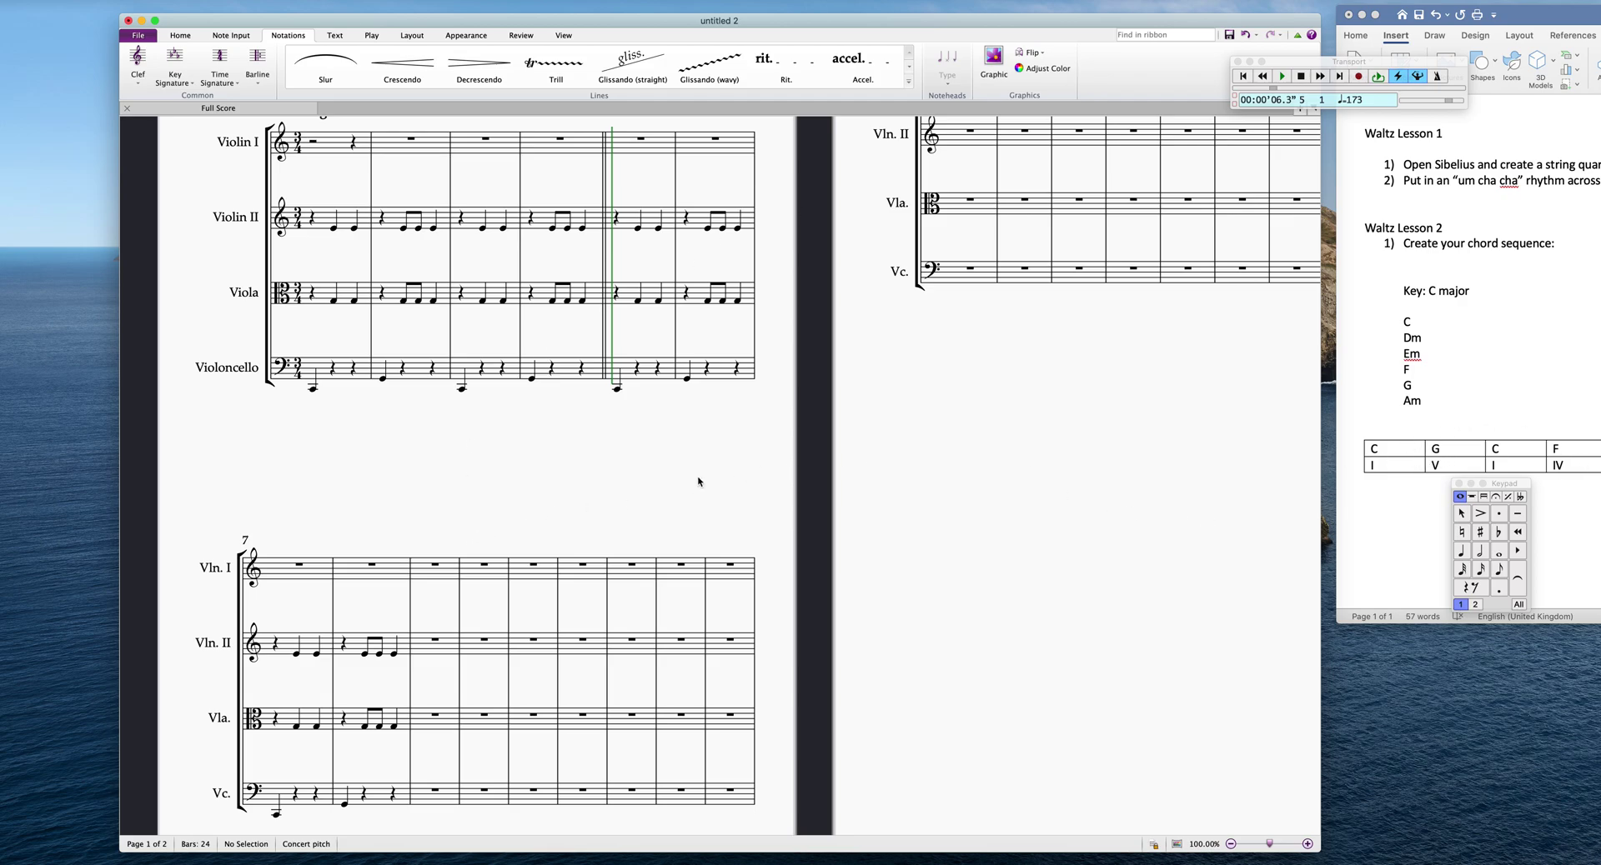
- Enter a G2 crotchet on the first beat of bar 9 in the Violoncello
scroll(447, 529, "down", 3)
scroll(640, 427, "left", 2)
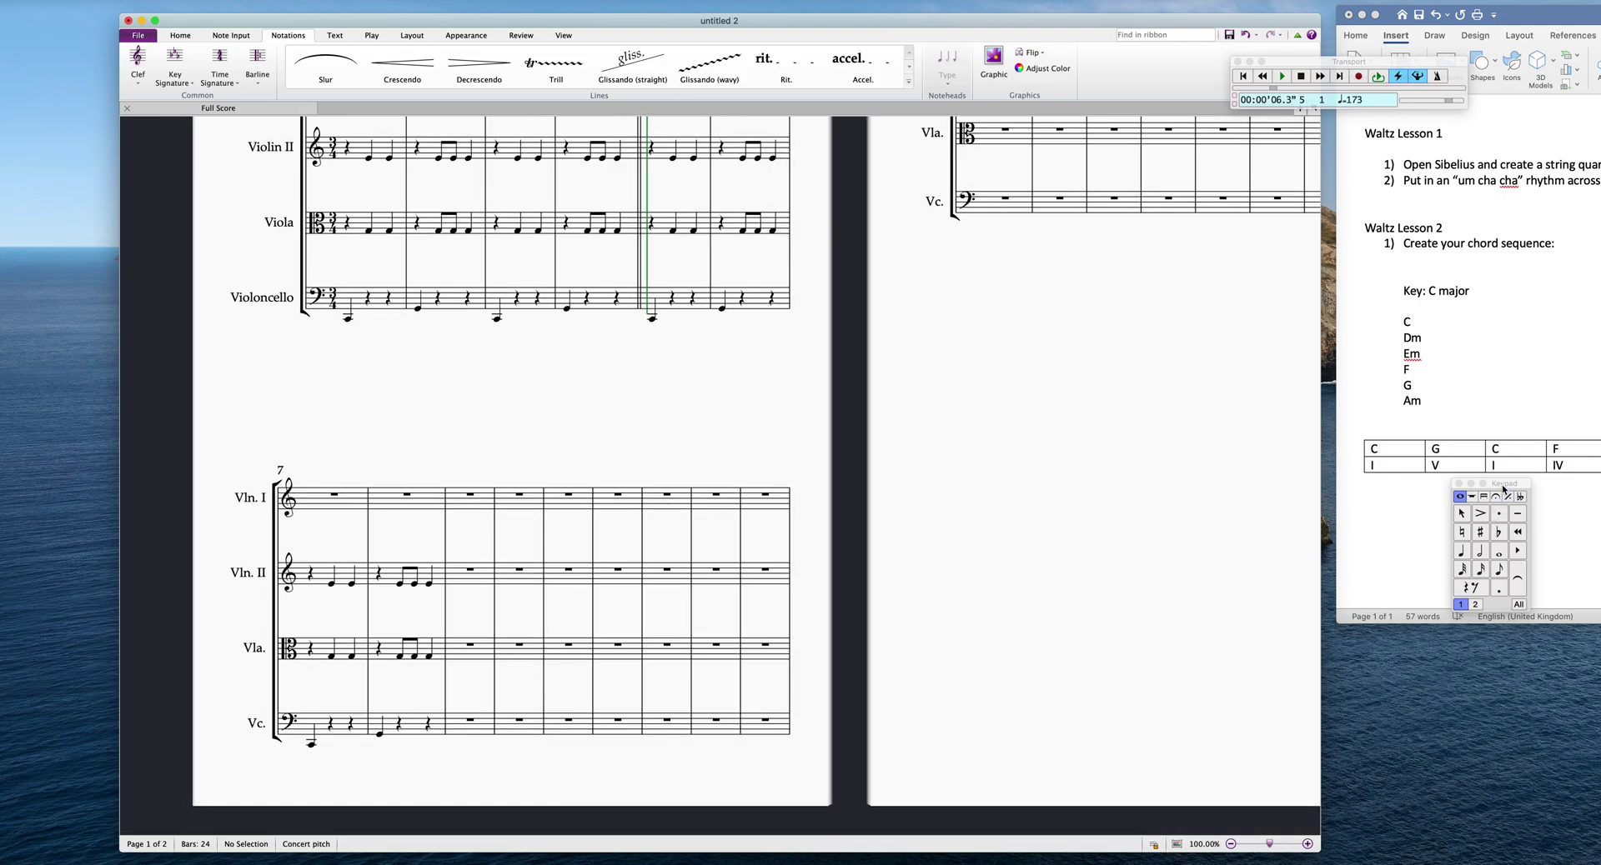
left_click_drag(1495, 487, 1432, 463)
left_click(1402, 532)
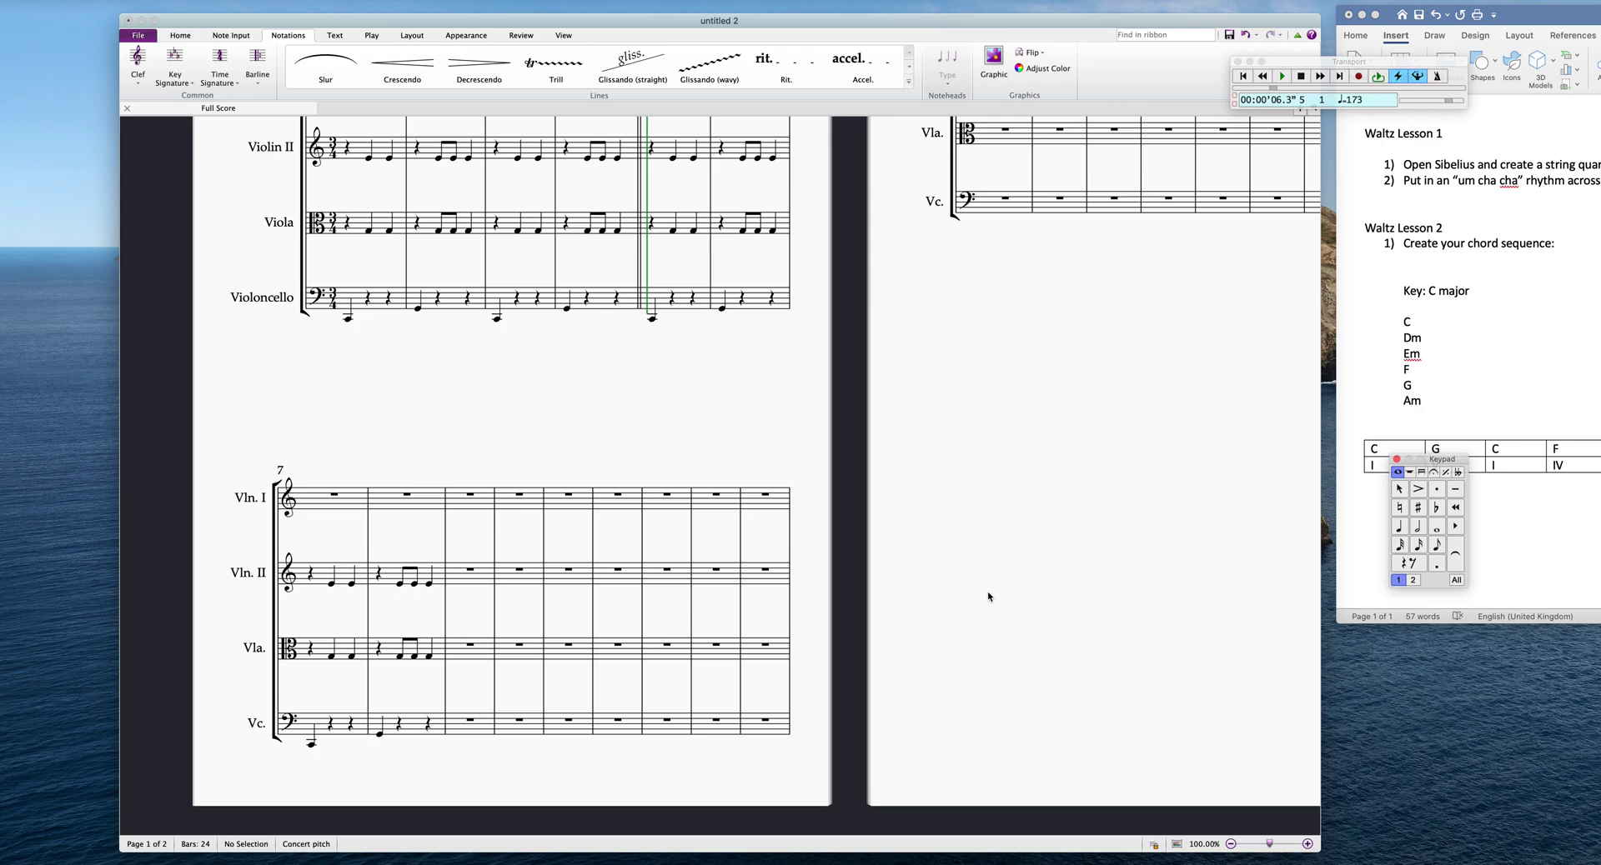
left_click(460, 734)
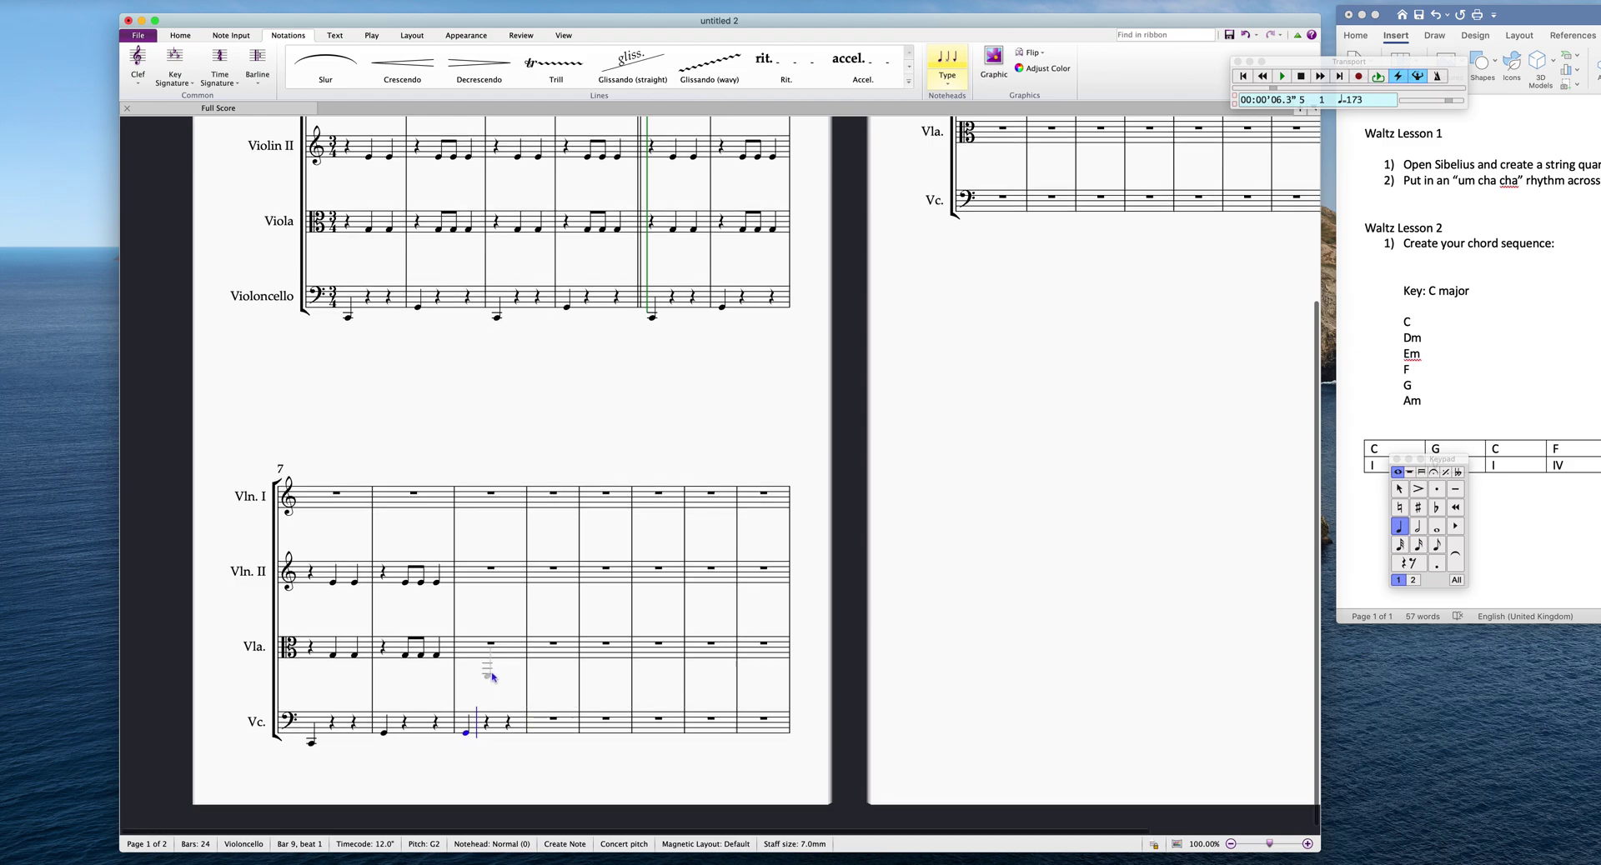
- Enter crotchets on beats two and three of bar 9, using B in the Viola and D4 in Violin II
scroll(483, 670, "right", 2)
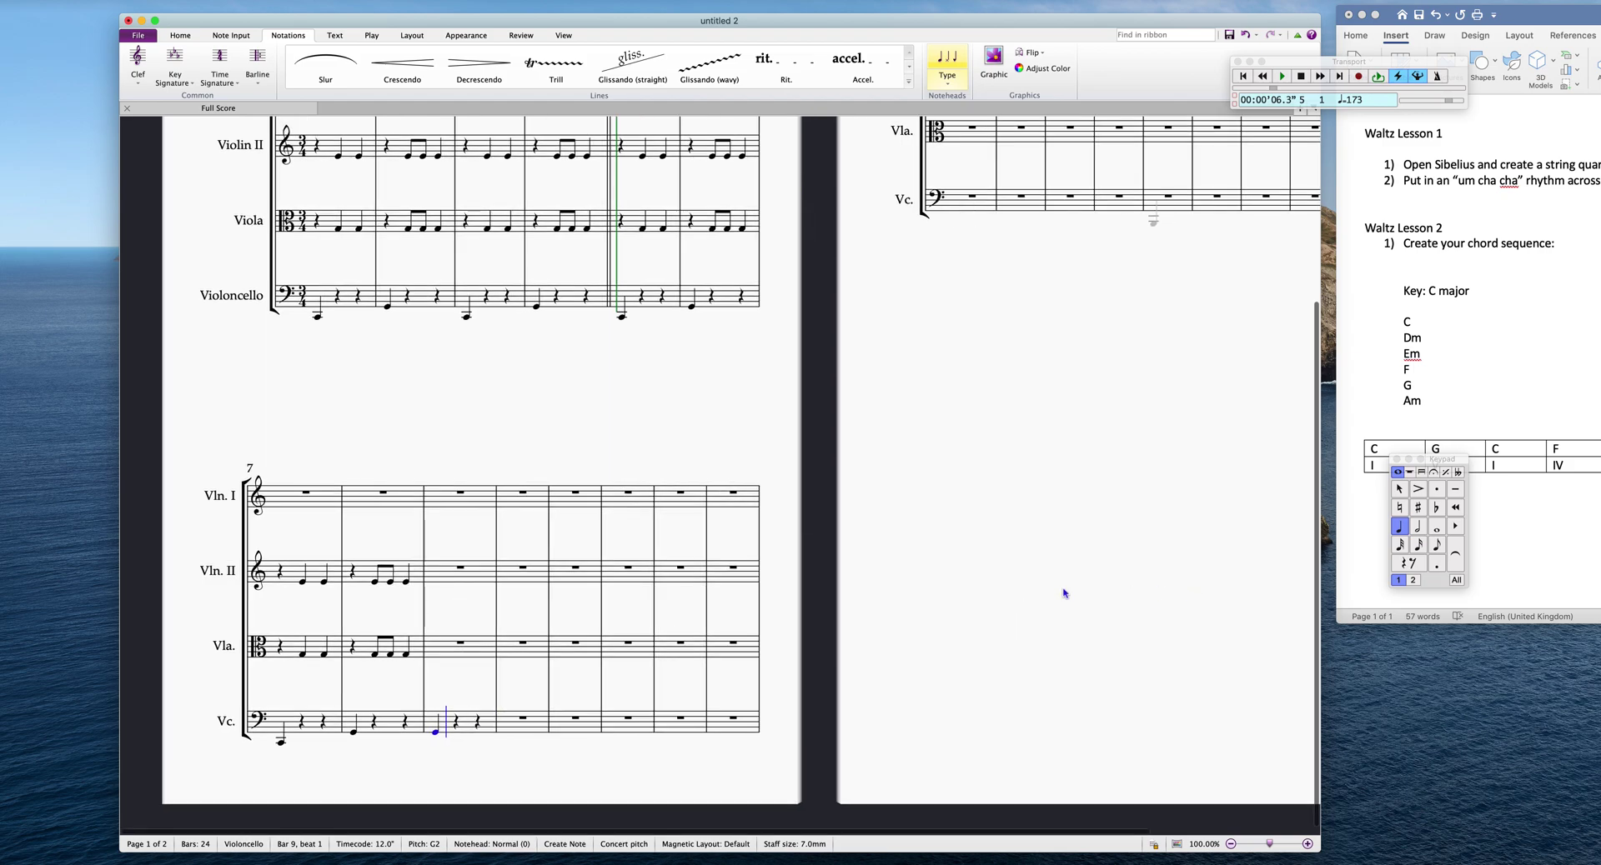
left_click(464, 650)
key("r")
left_click(455, 584)
key("r")
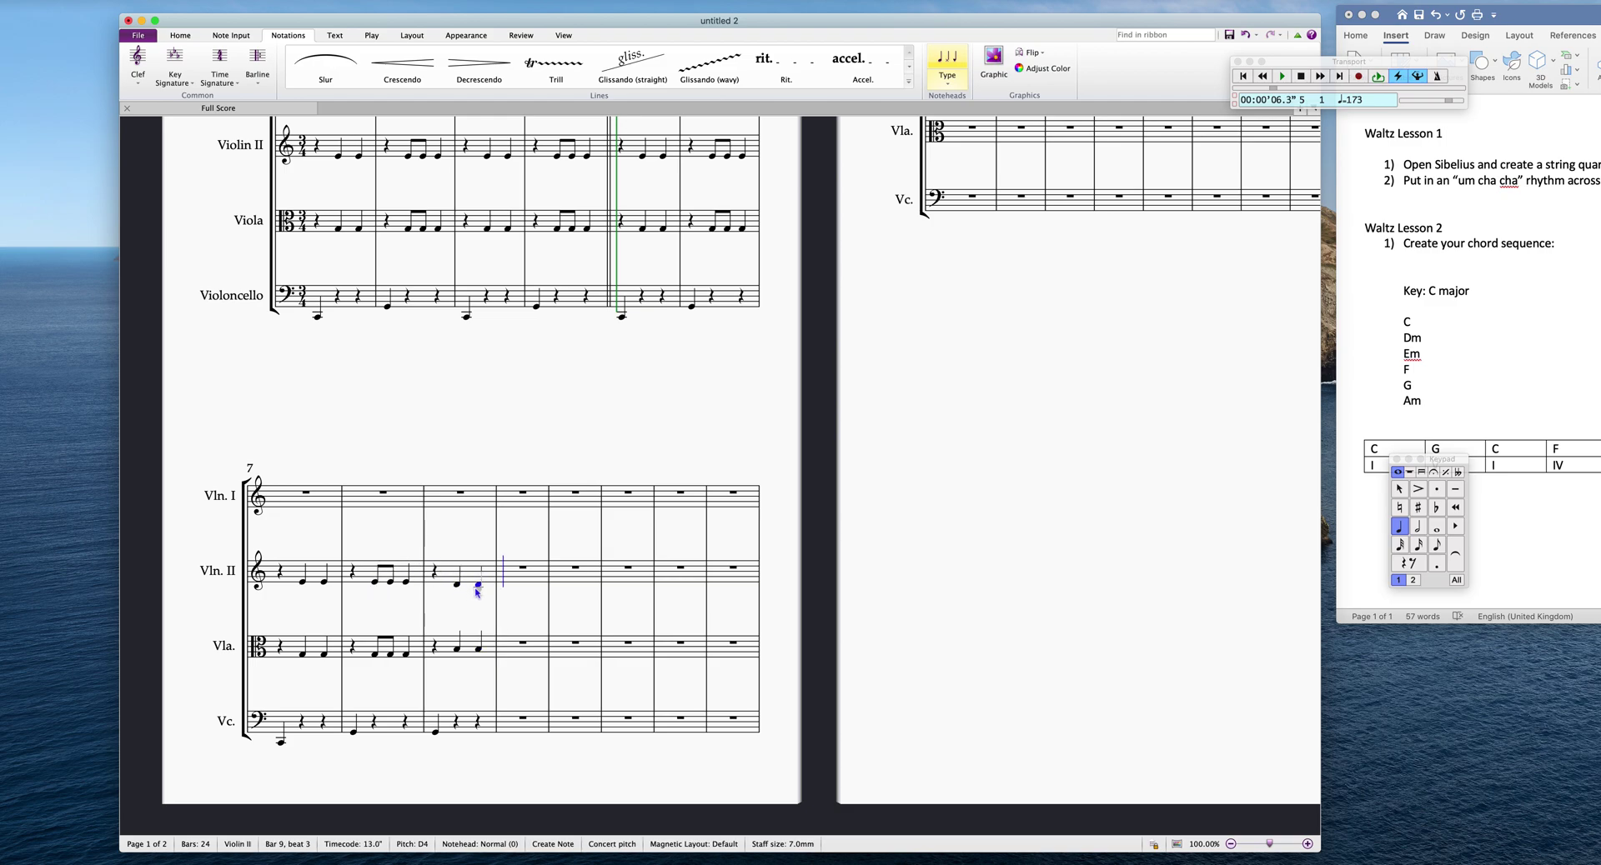
key("Escape")
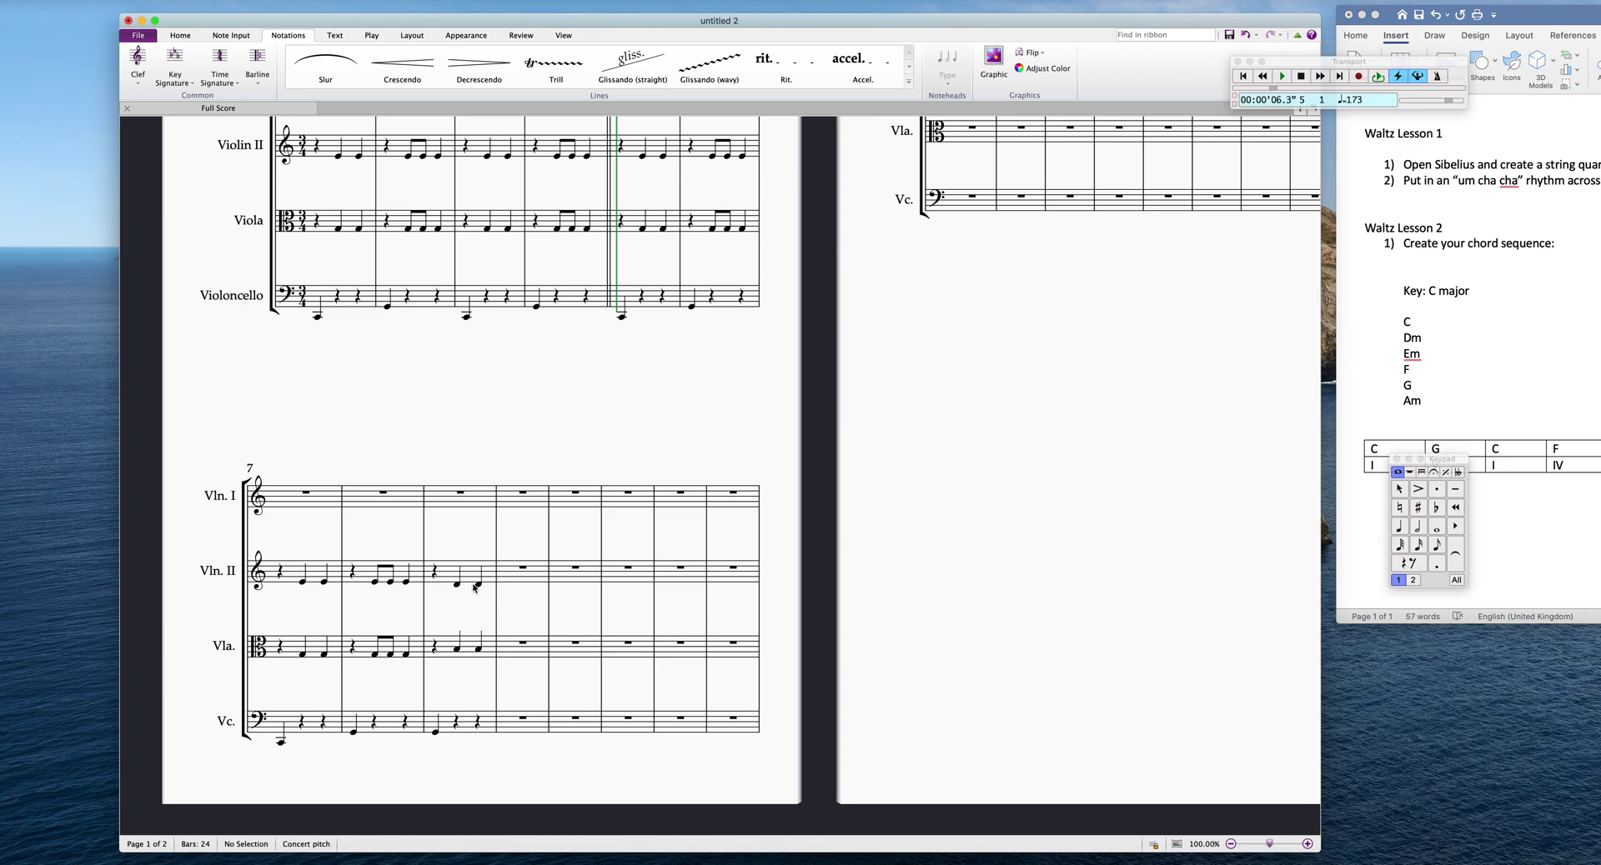
- Repeat bar 9 of Violin II, Viola and Violoncello three times to fill bars 10–12
left_click(474, 587)
left_click(469, 729, "shift")
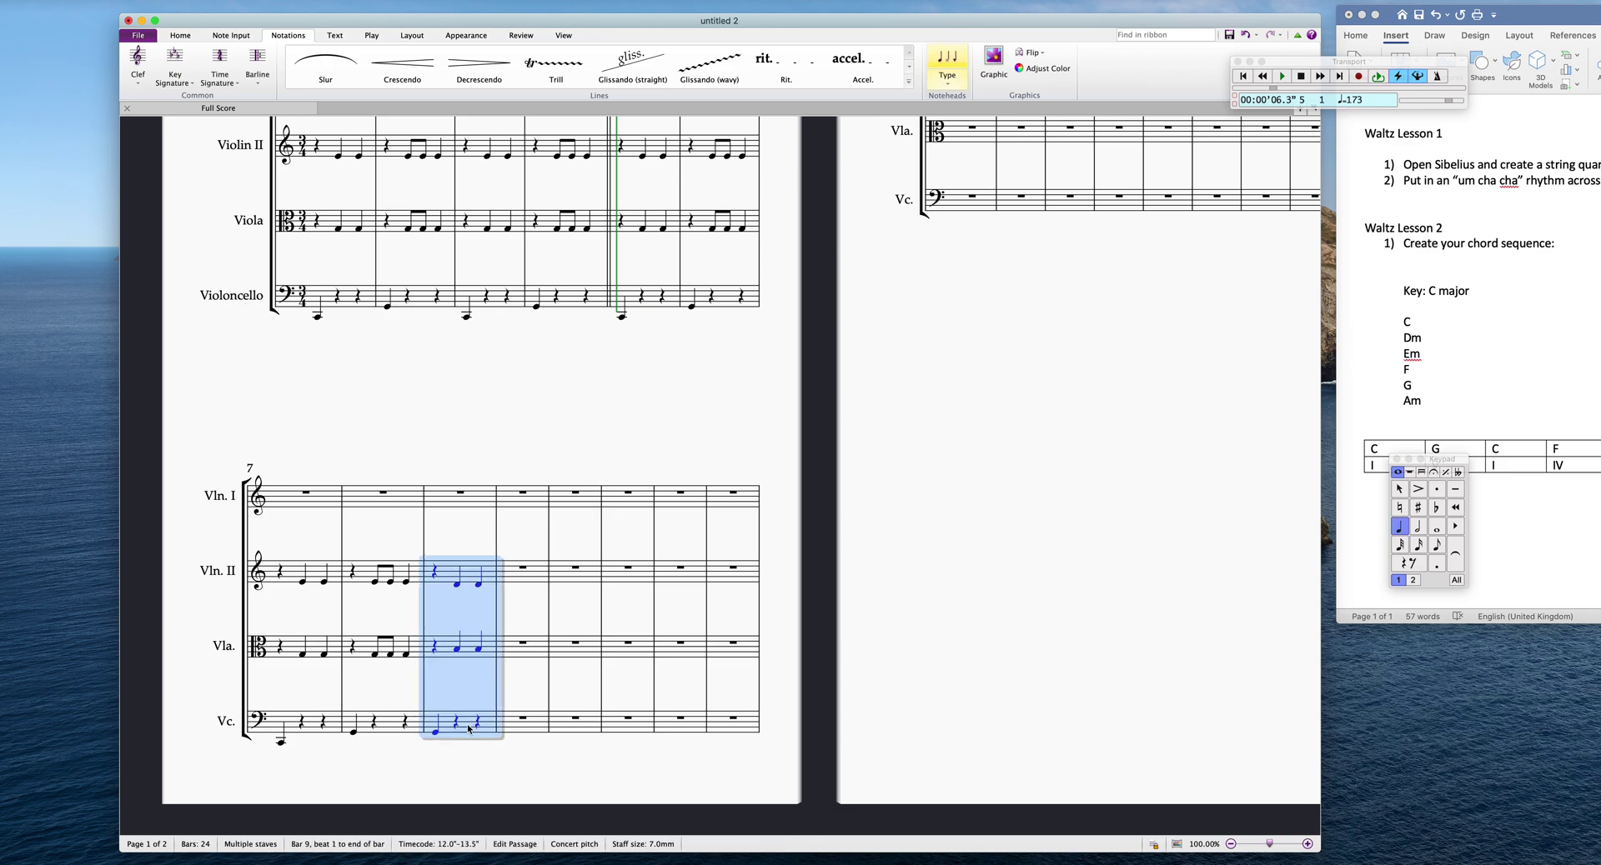
key("r")
key("r")
key("r")
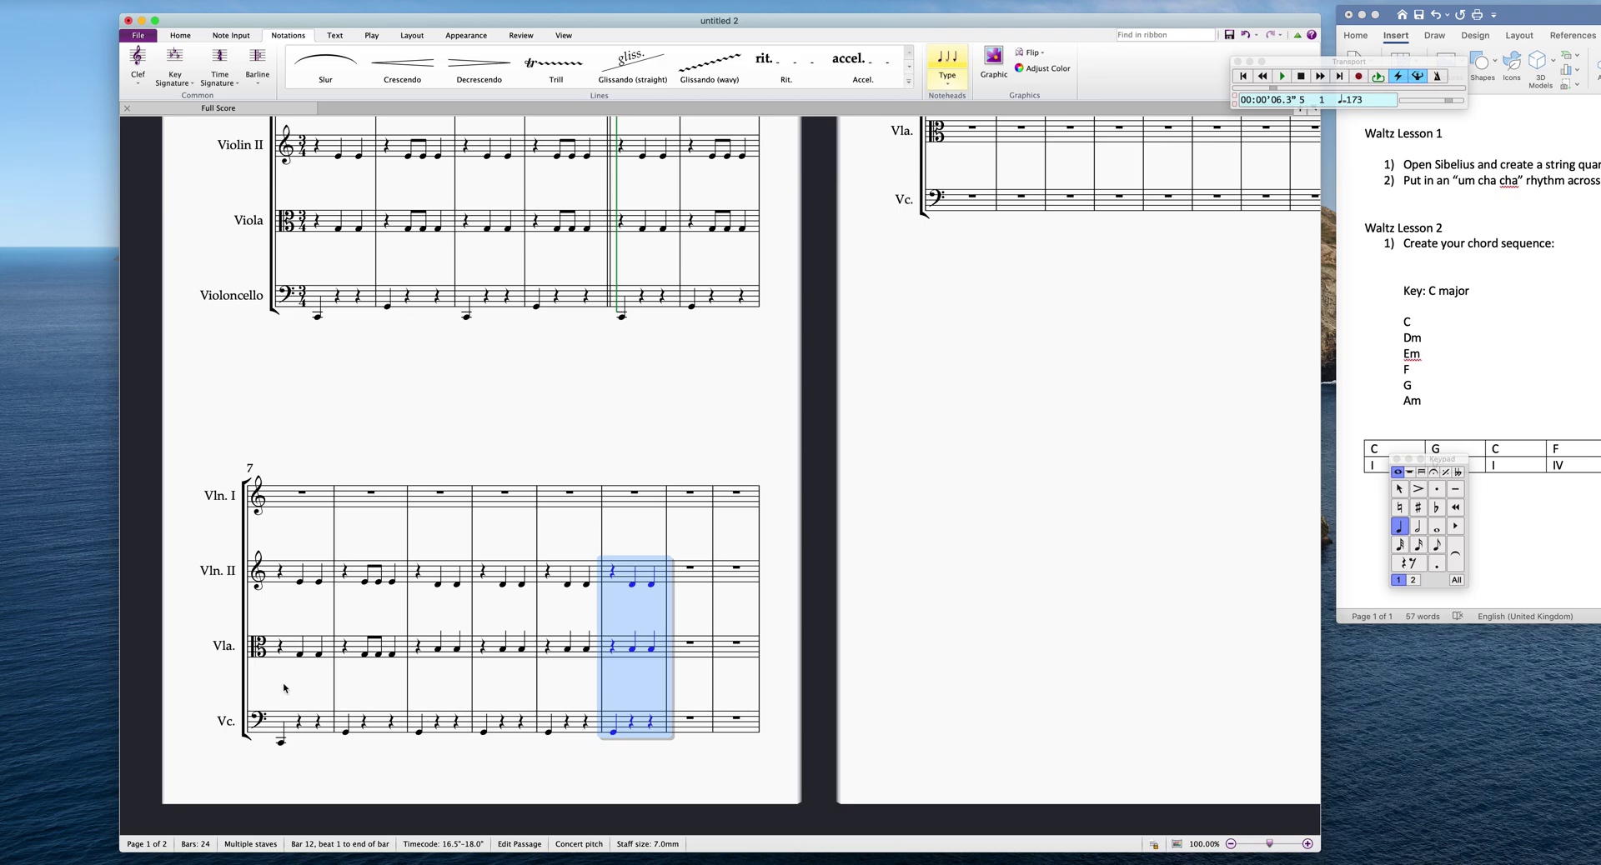
- Copy bars 5–8 of Violin II, Viola and Violoncello to bars 13–16
scroll(736, 373, "up", 2)
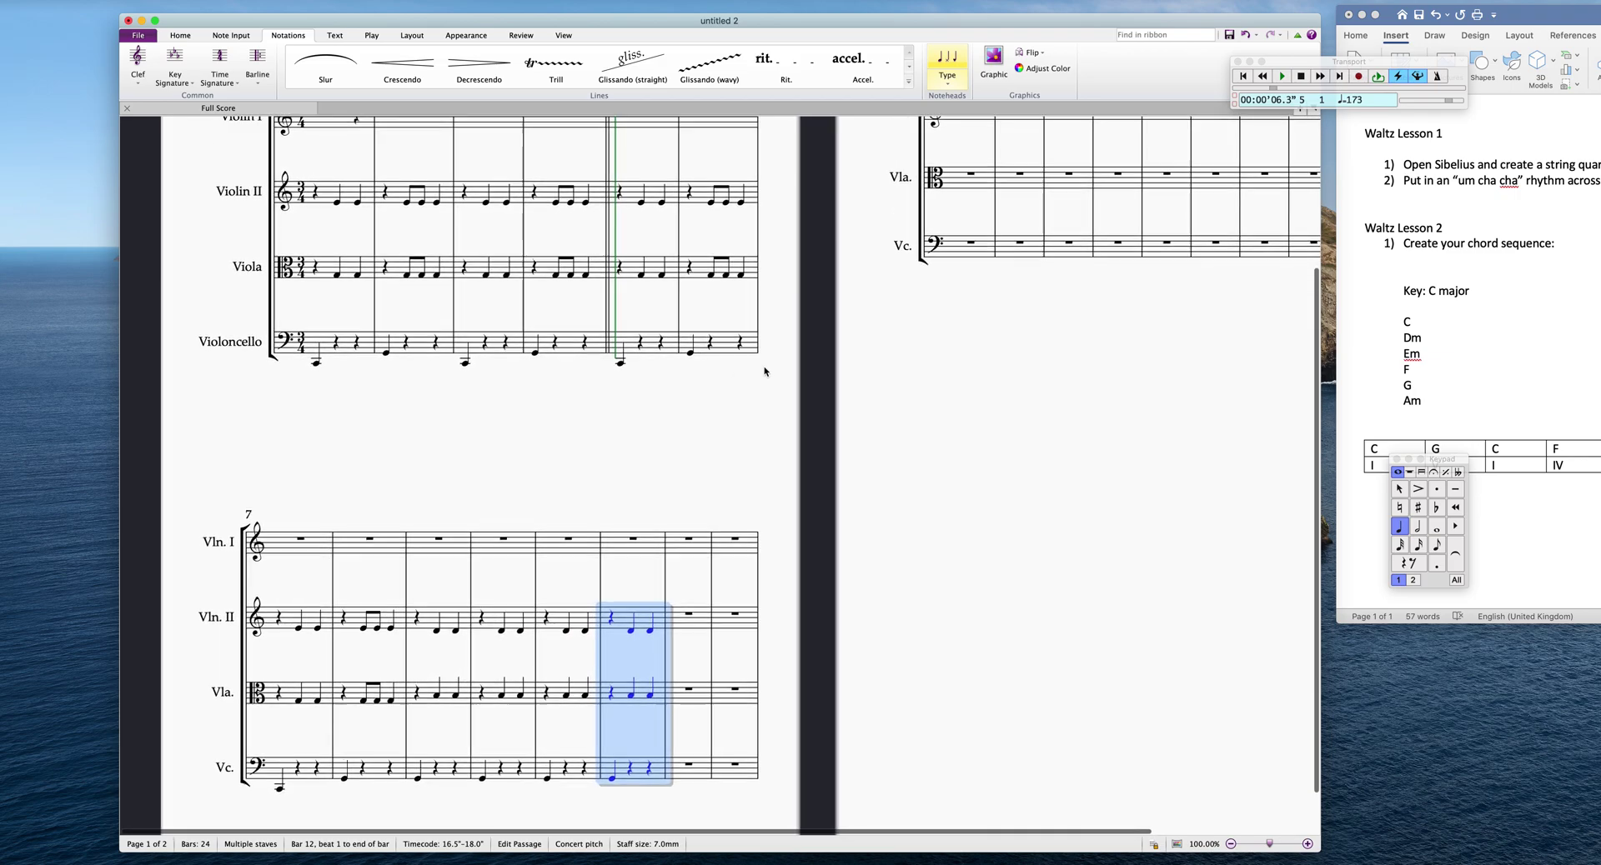
left_click(1484, 445)
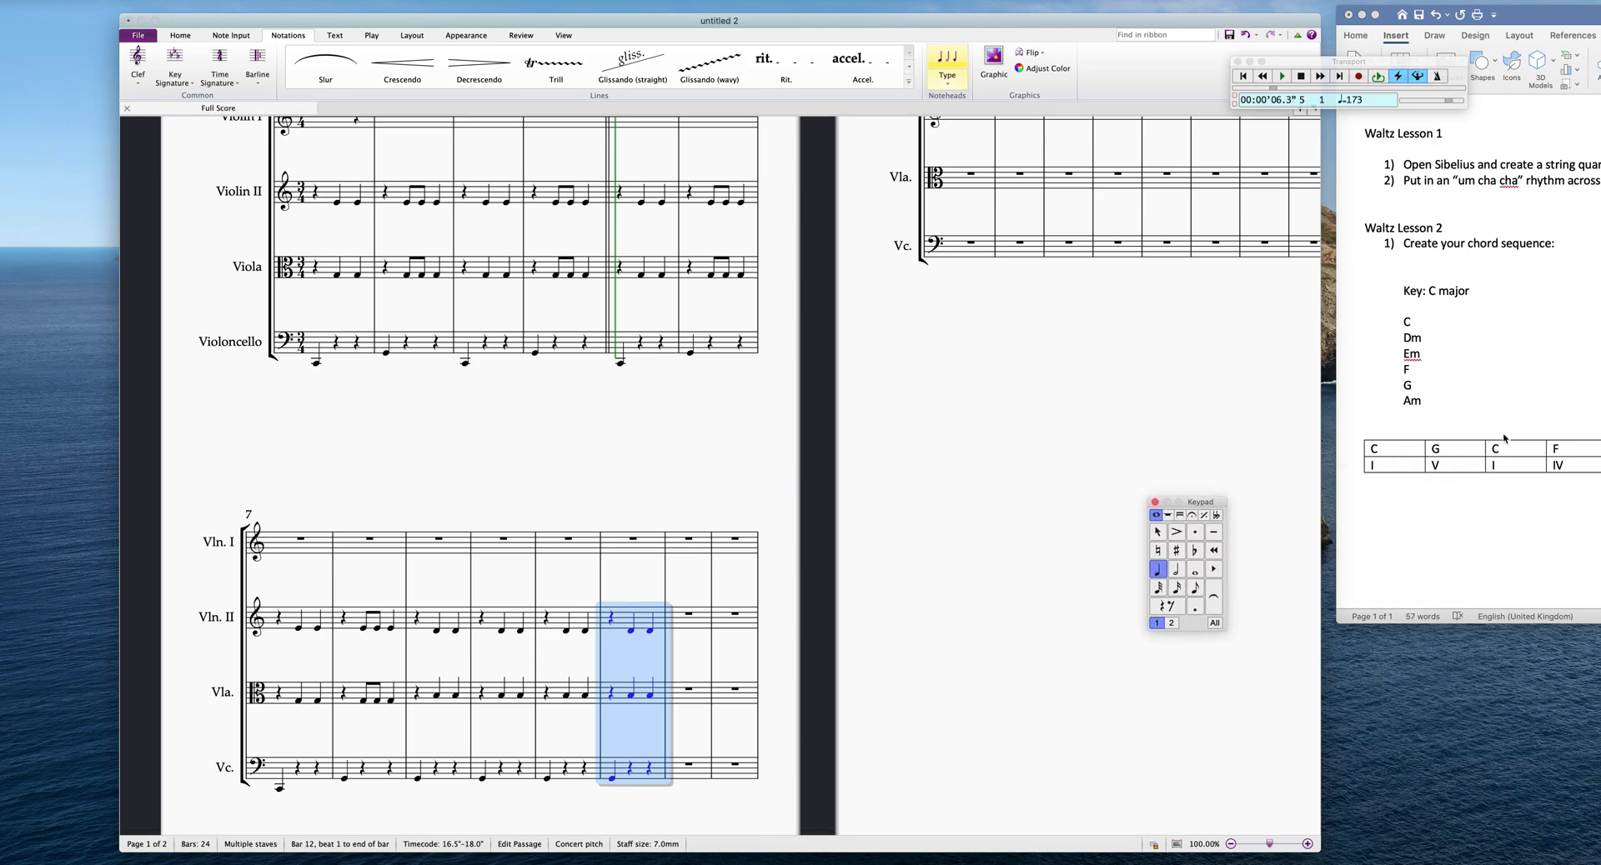
left_click(597, 391)
scroll(634, 250, "down", 1)
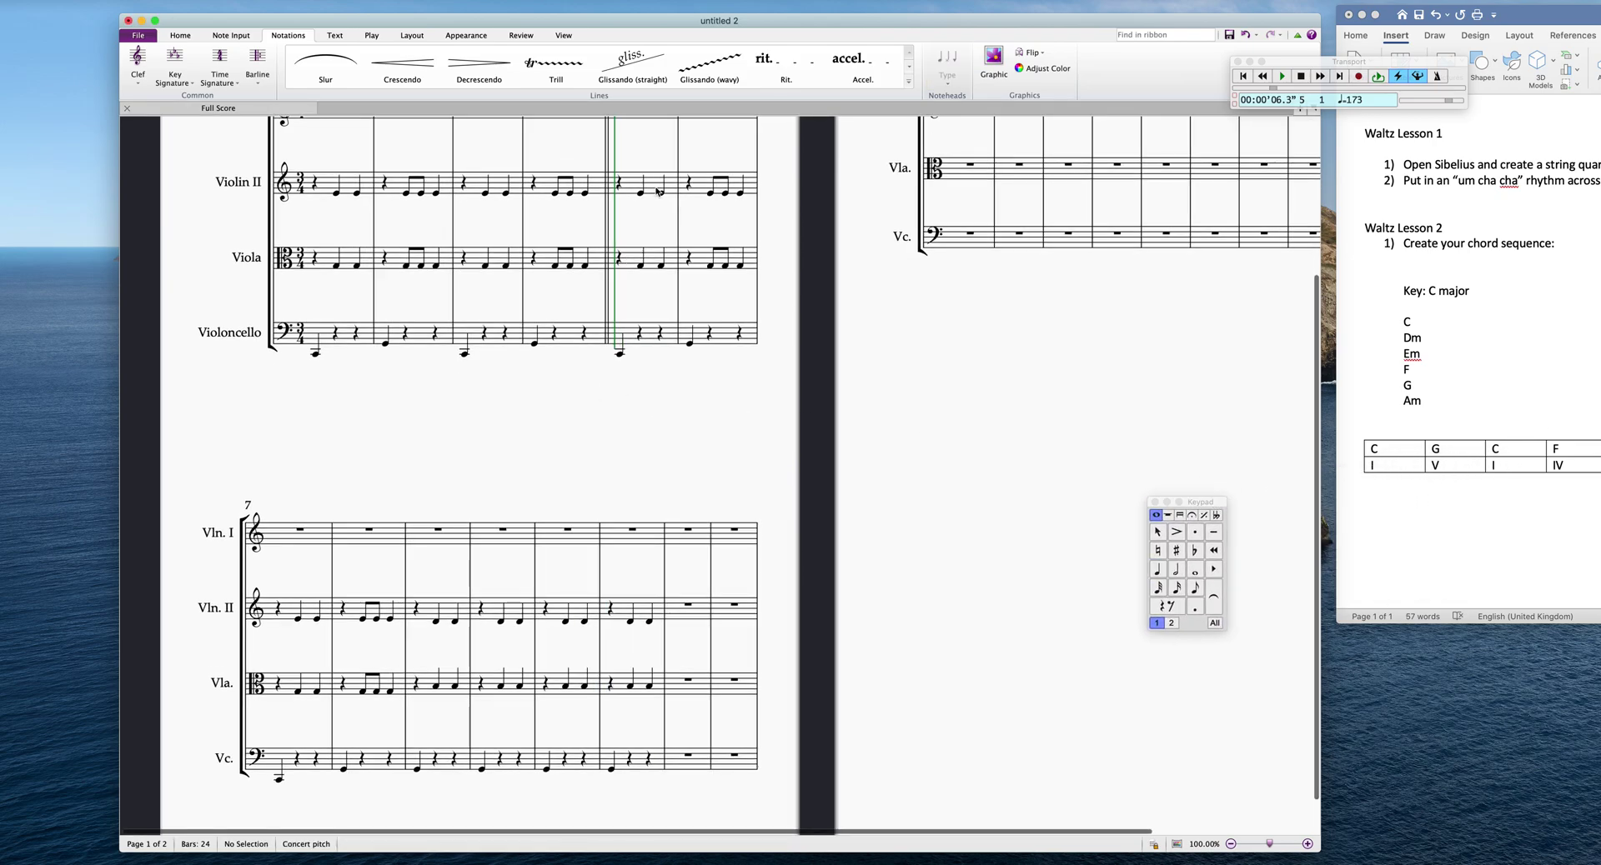
left_click(651, 180)
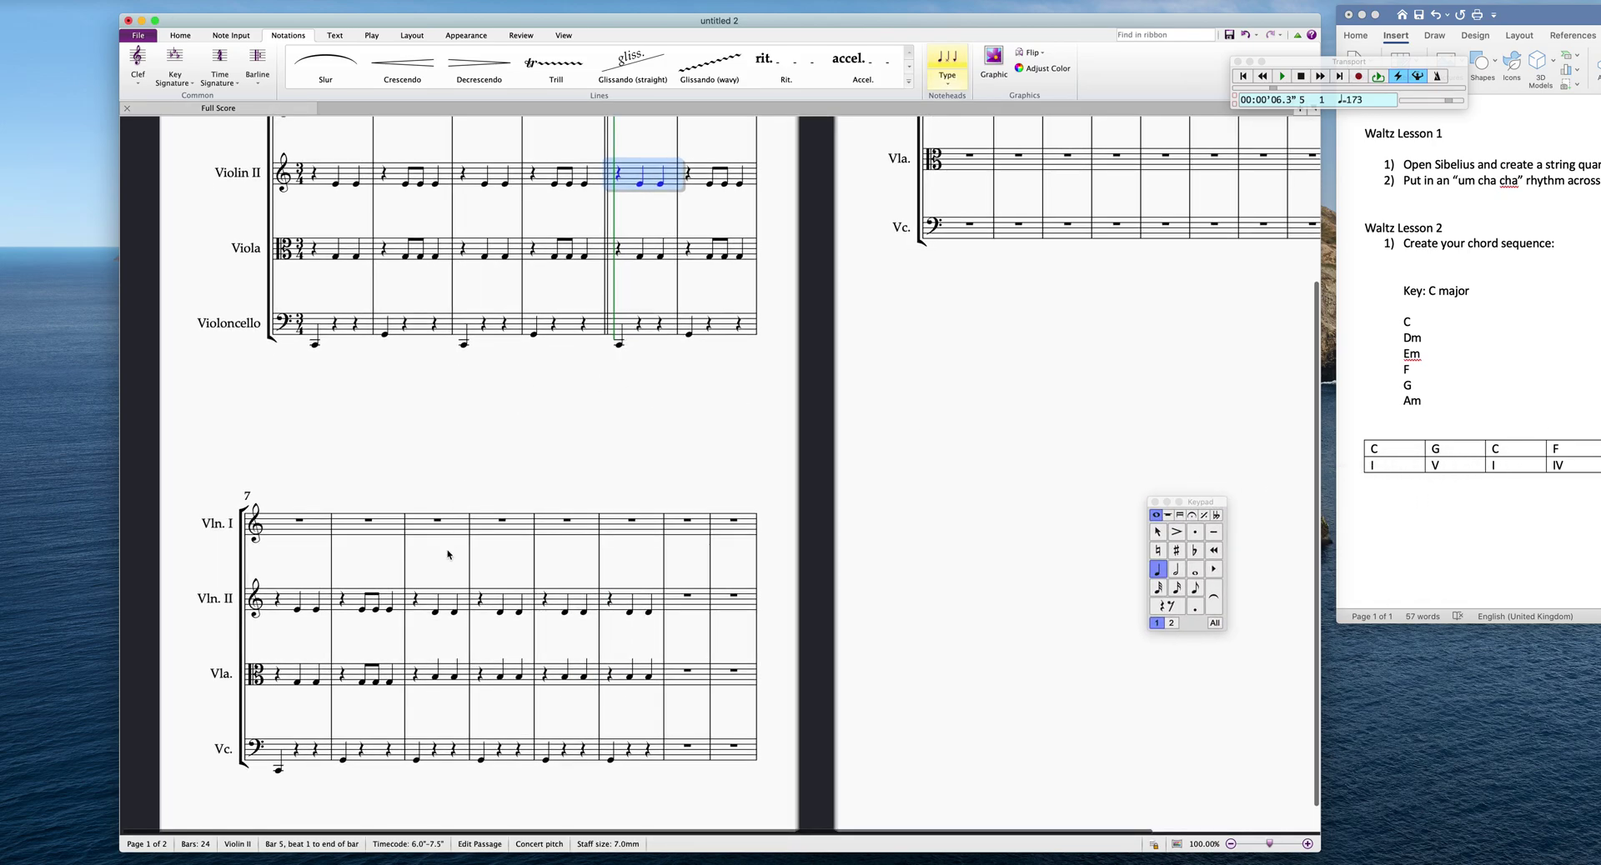
left_click(401, 758, "shift")
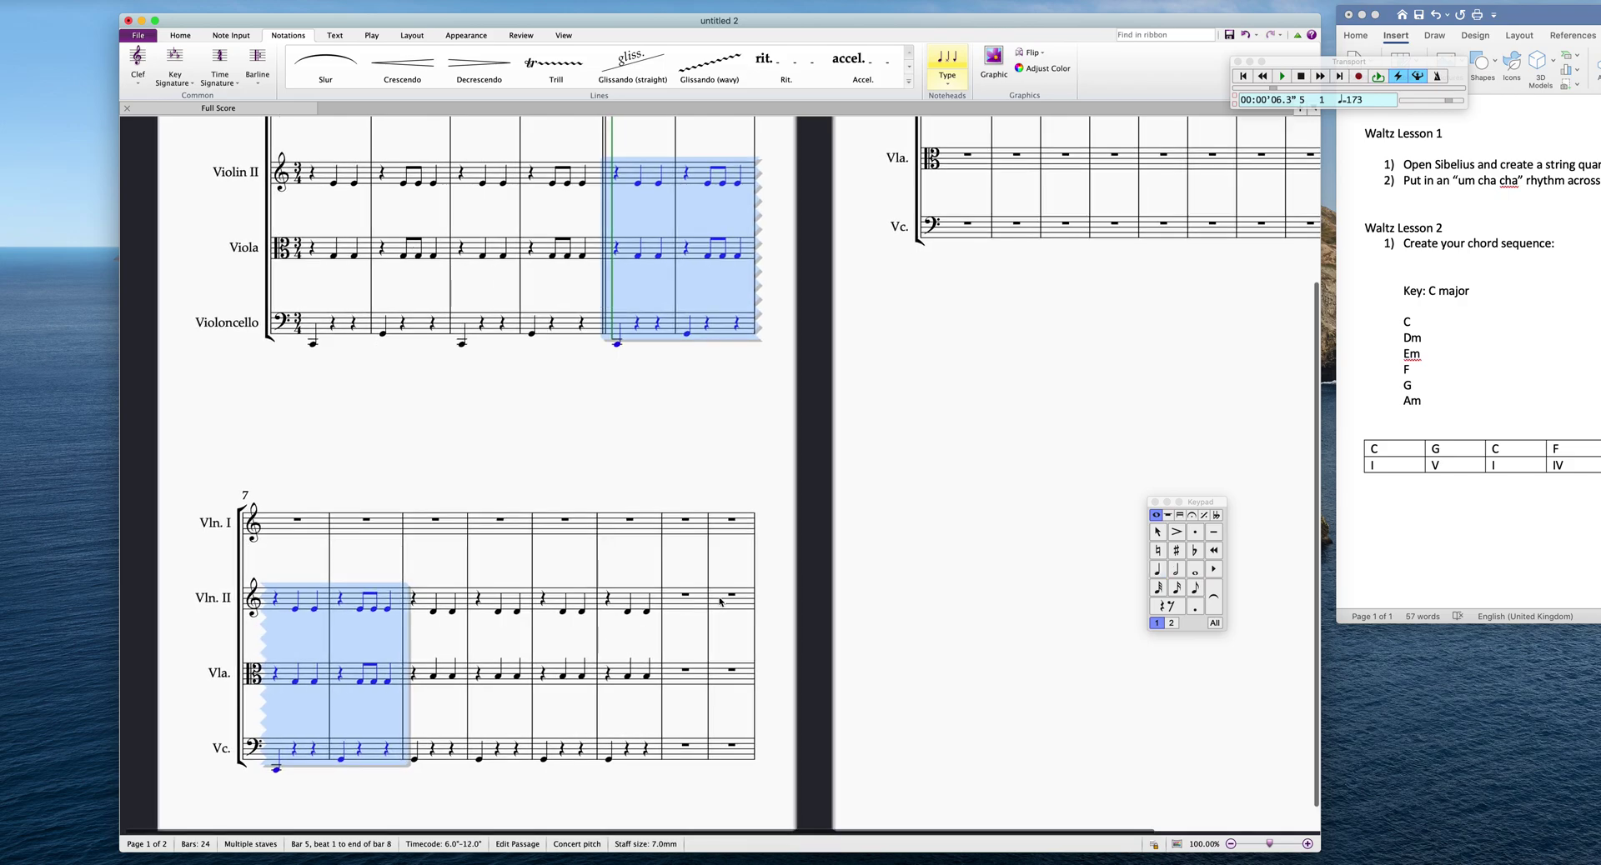
left_click(672, 605, "alt")
left_click(1160, 339)
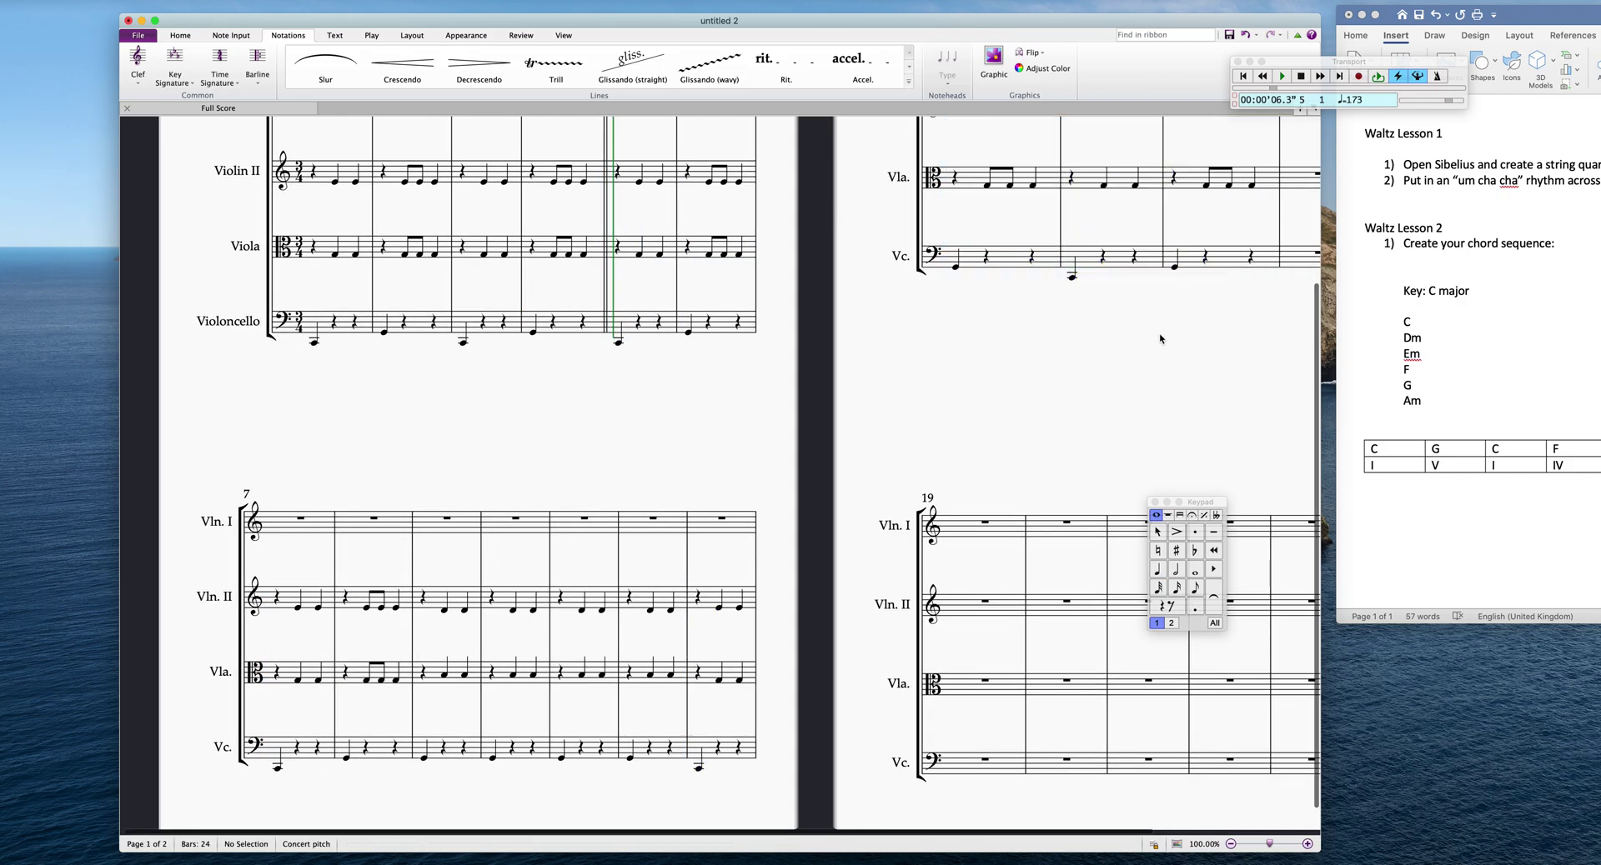
- Enter an F2 crotchet on the first beat of bar 17 in the Violoncello
scroll(750, 446, "up", 5)
scroll(742, 492, "right", 5)
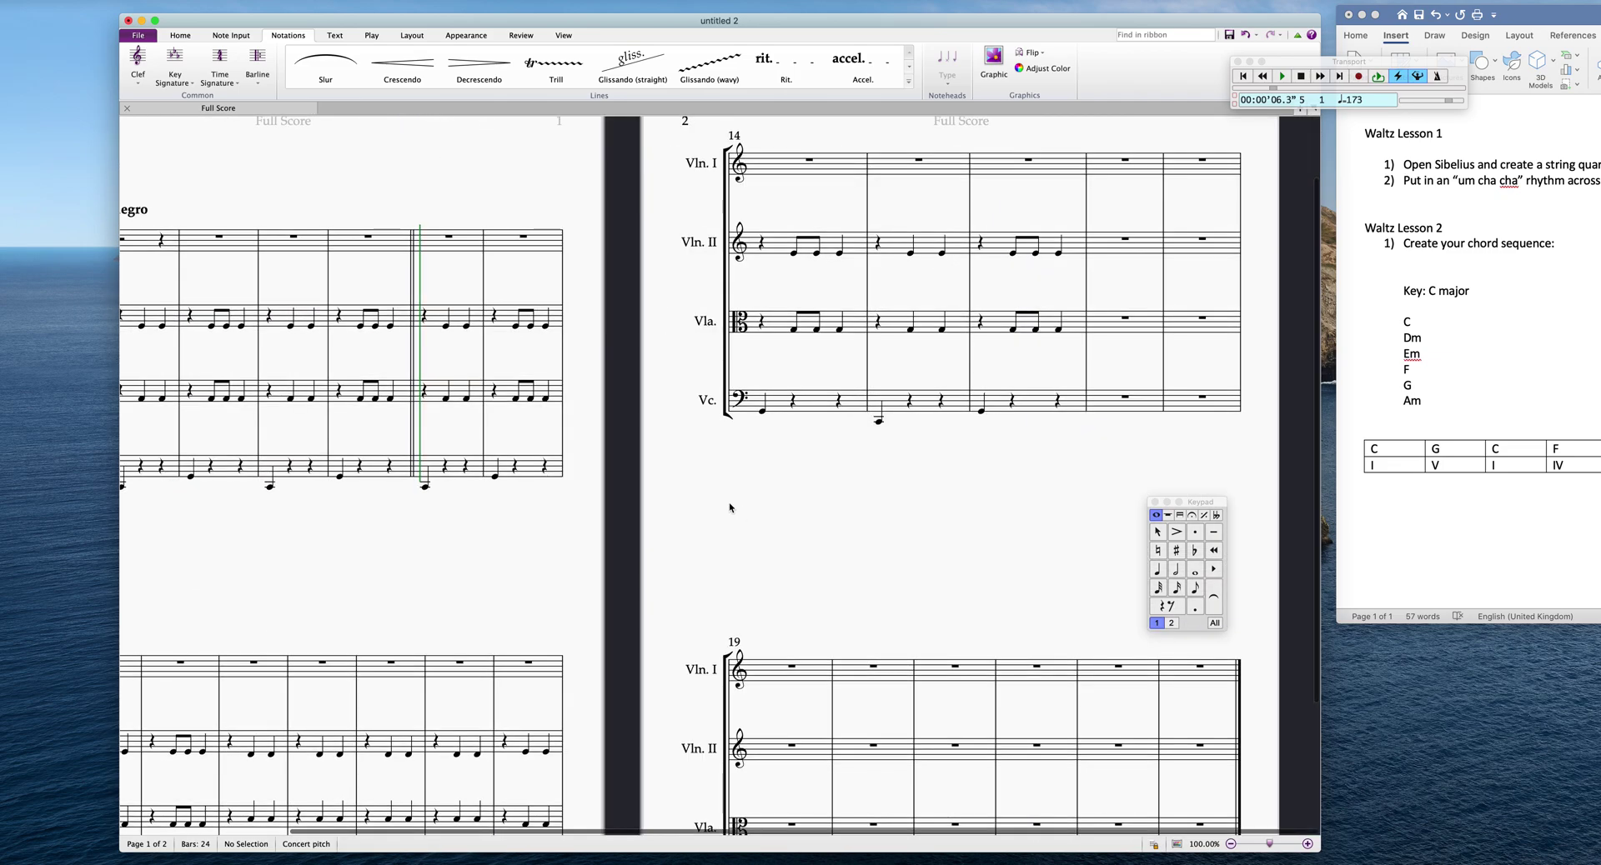
scroll(730, 508, "up", 1)
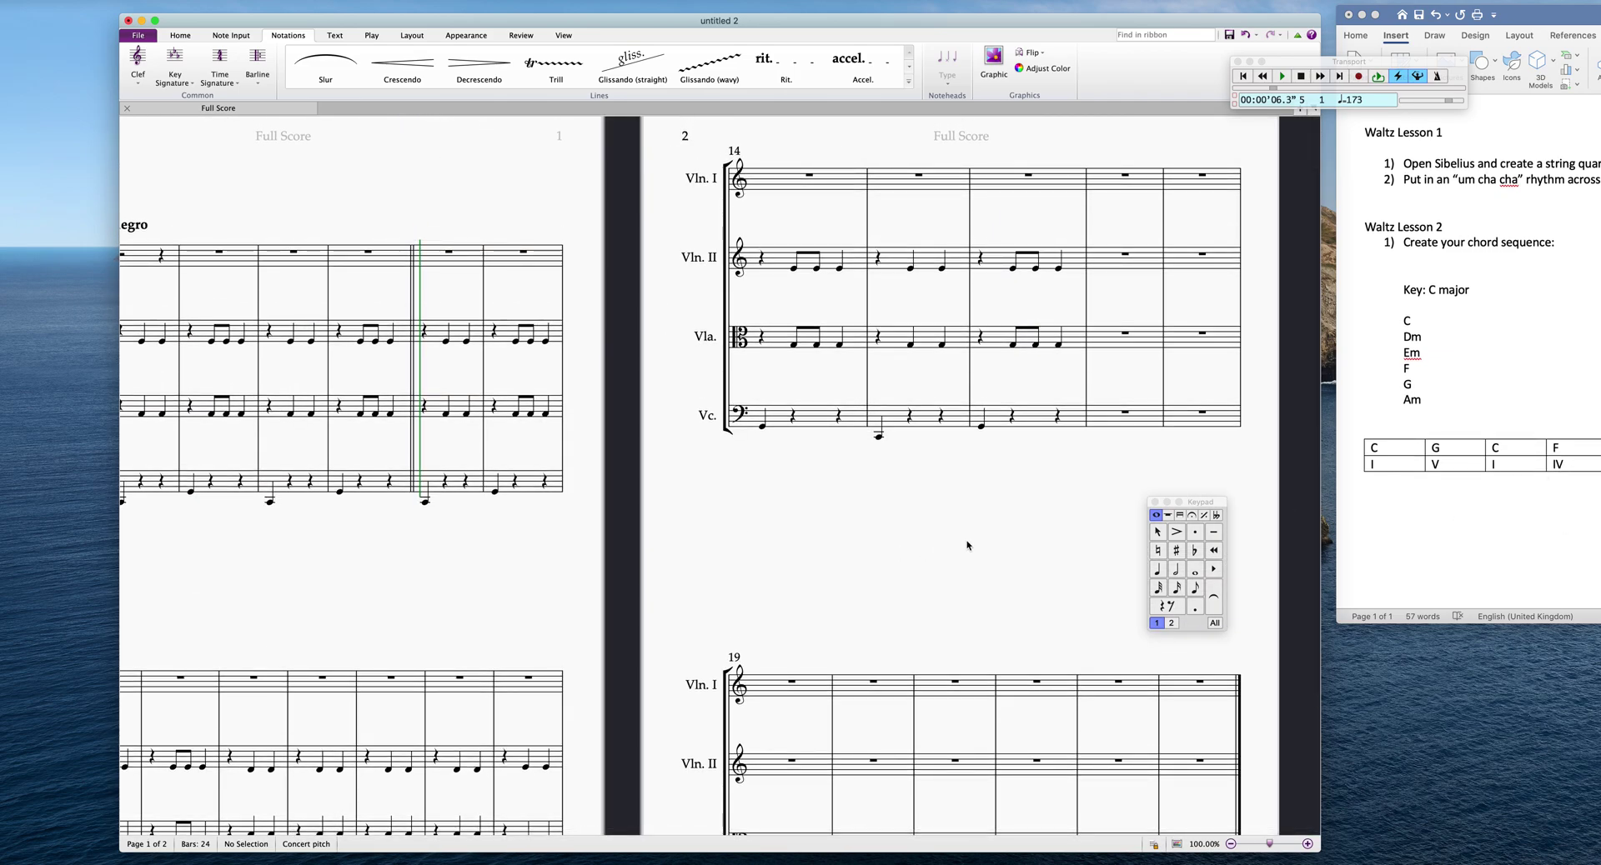
scroll(959, 548, "down", 2)
left_click(1156, 572)
scroll(1176, 334, "down", 1)
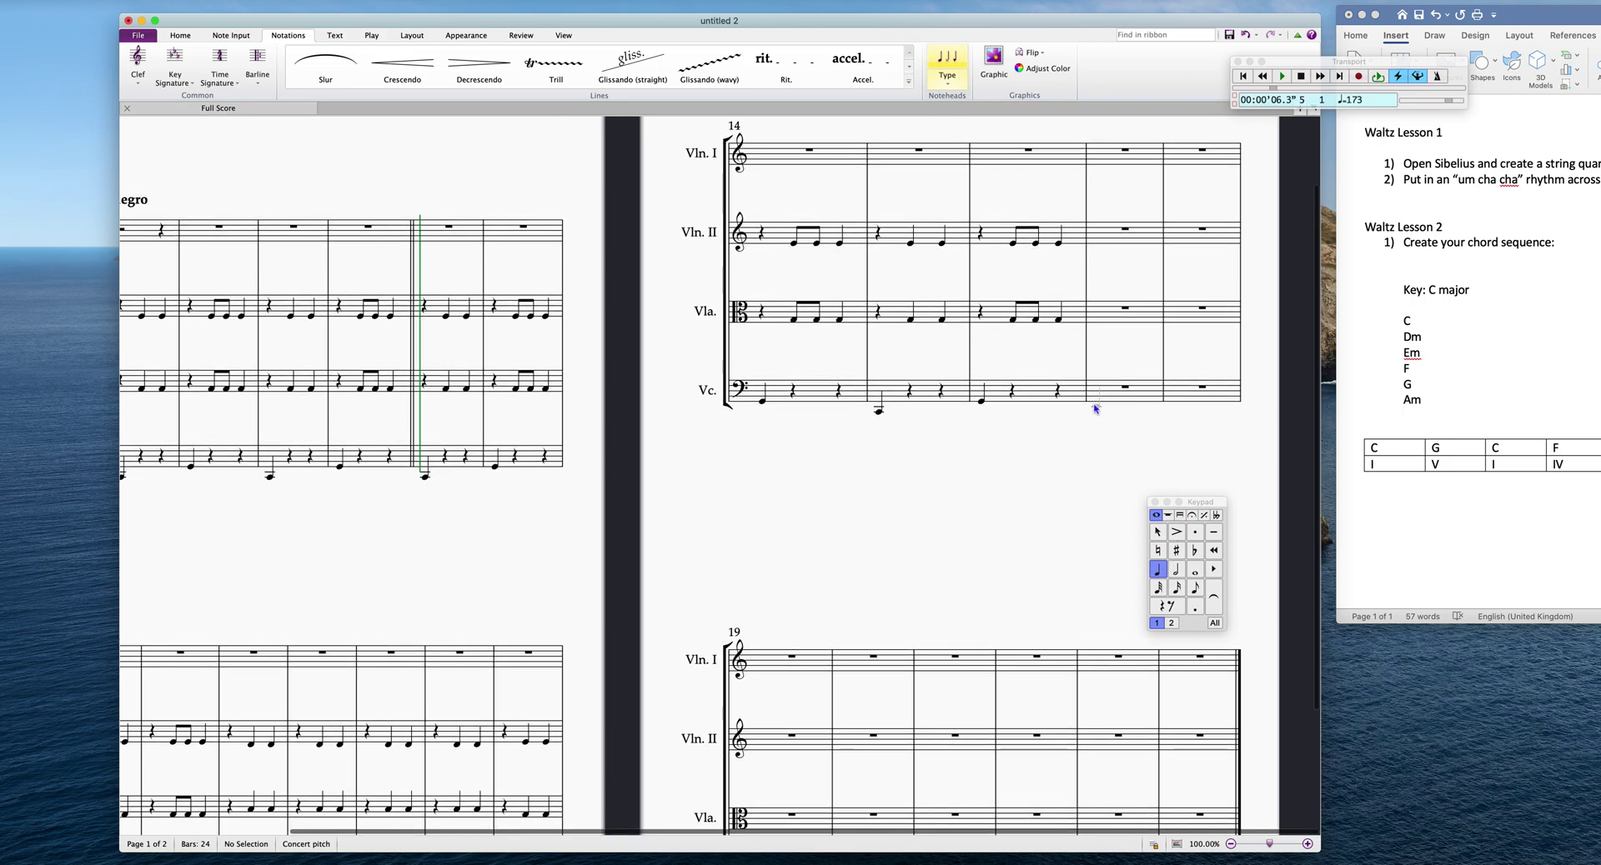
left_click(1095, 407)
scroll(1114, 392, "down", 1)
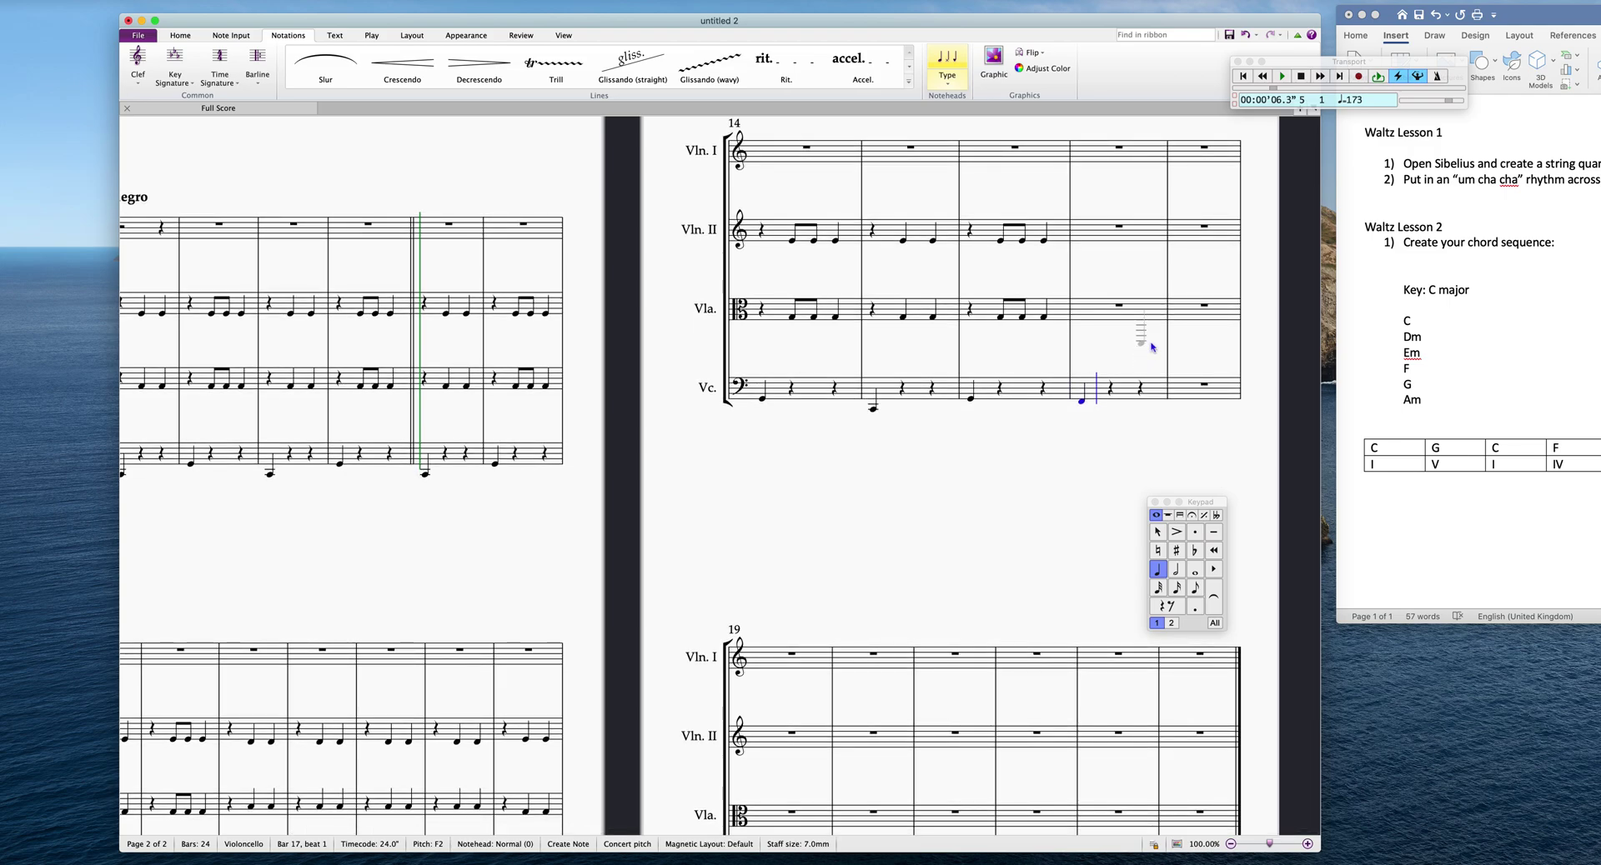
scroll(1121, 329, "down", 1)
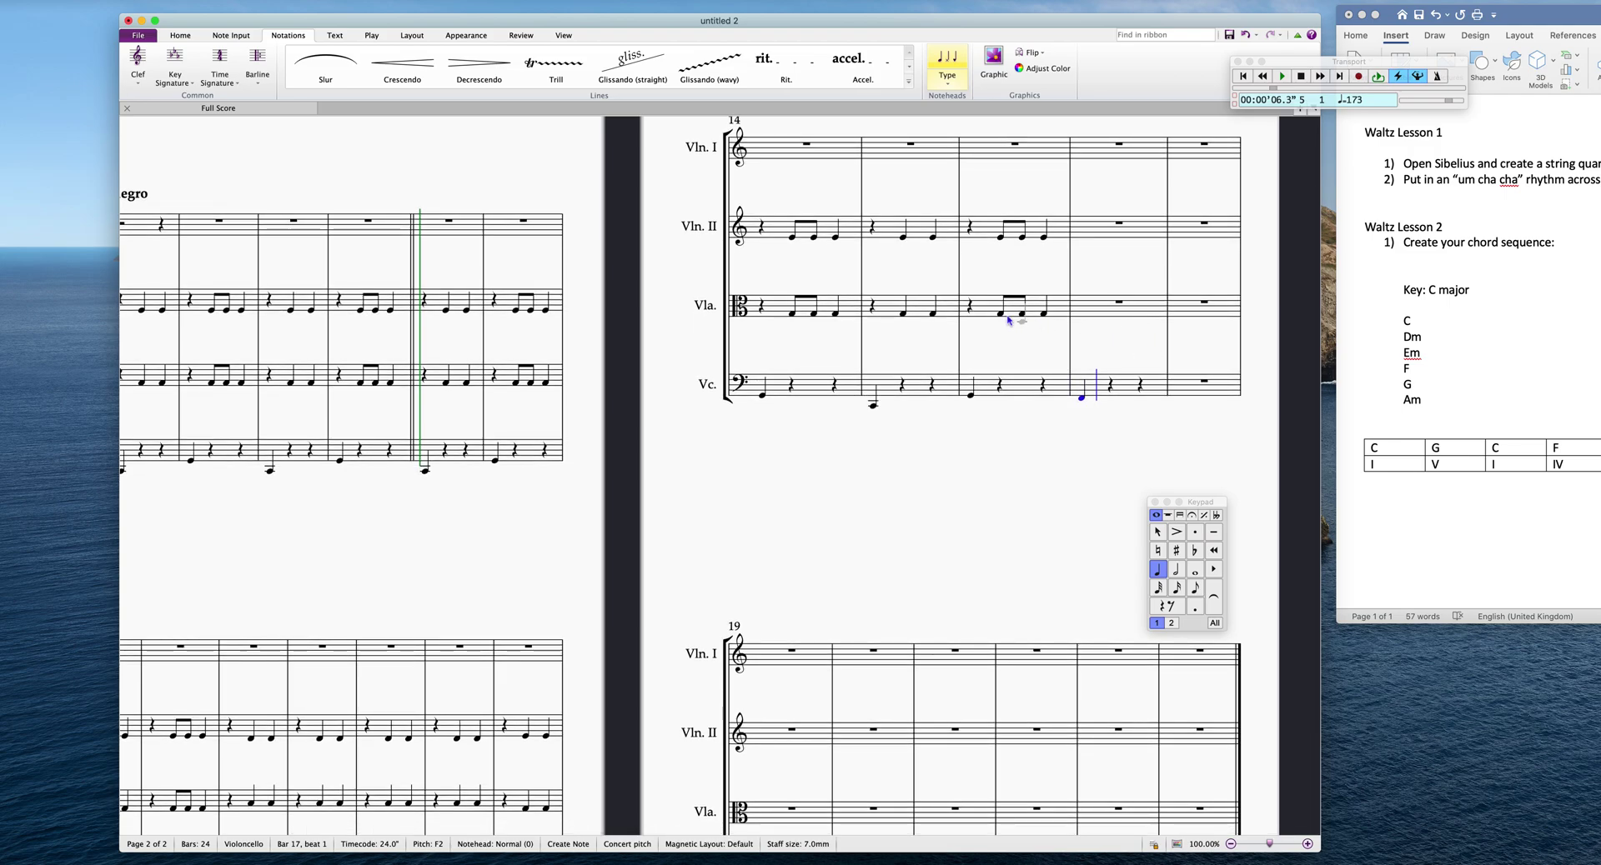
- Enter crotchets on beats two and three of bar 17, using A3 in the Viola and C4 in Violin II
left_click(1112, 309)
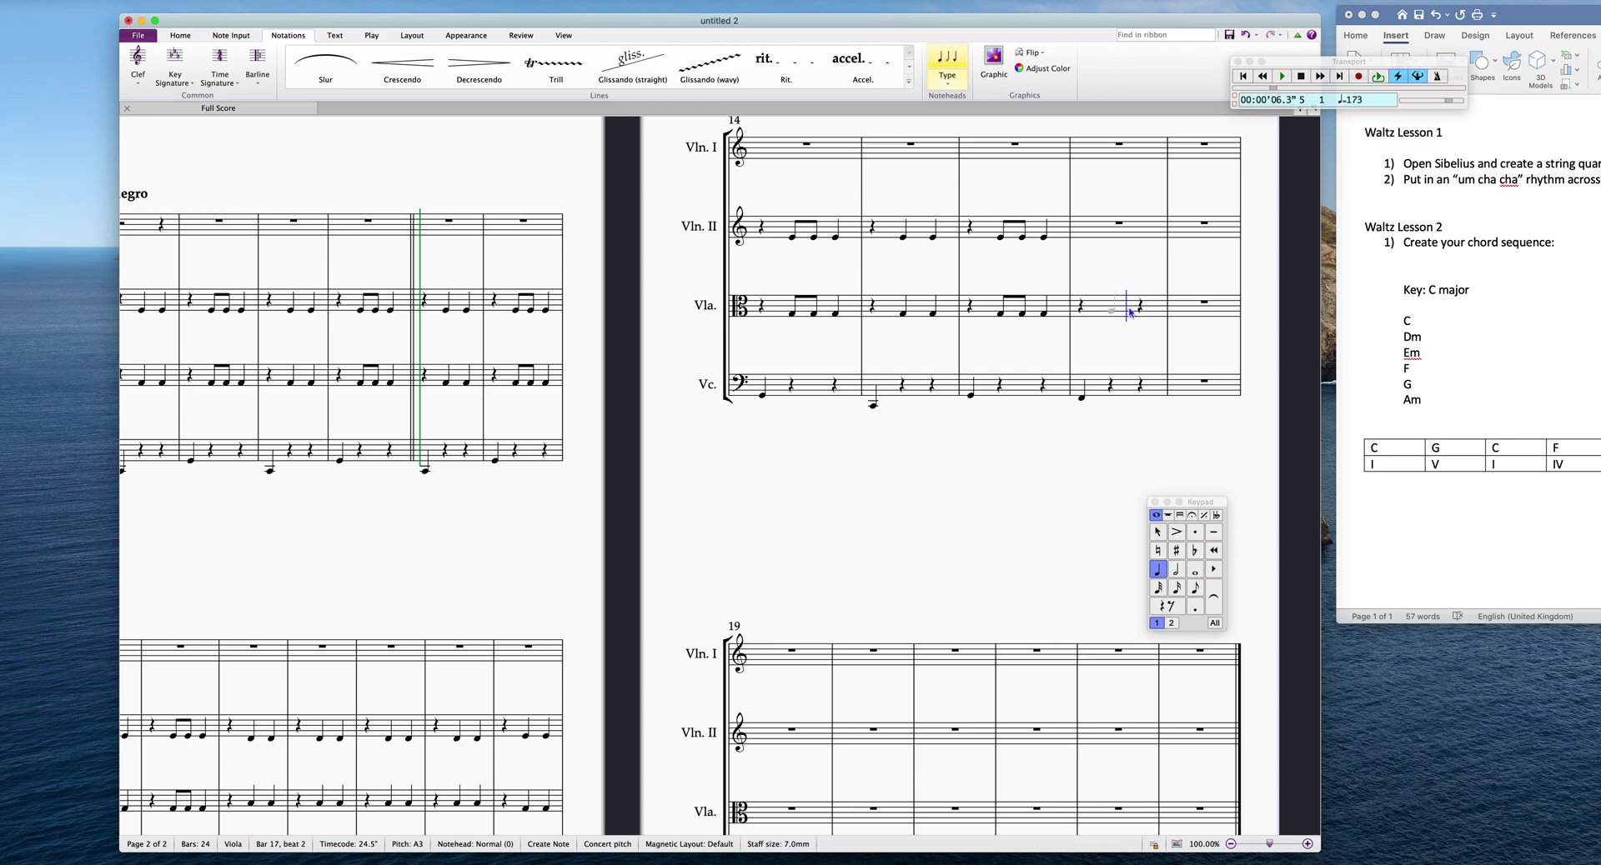
left_click(1139, 313)
left_click(1108, 242)
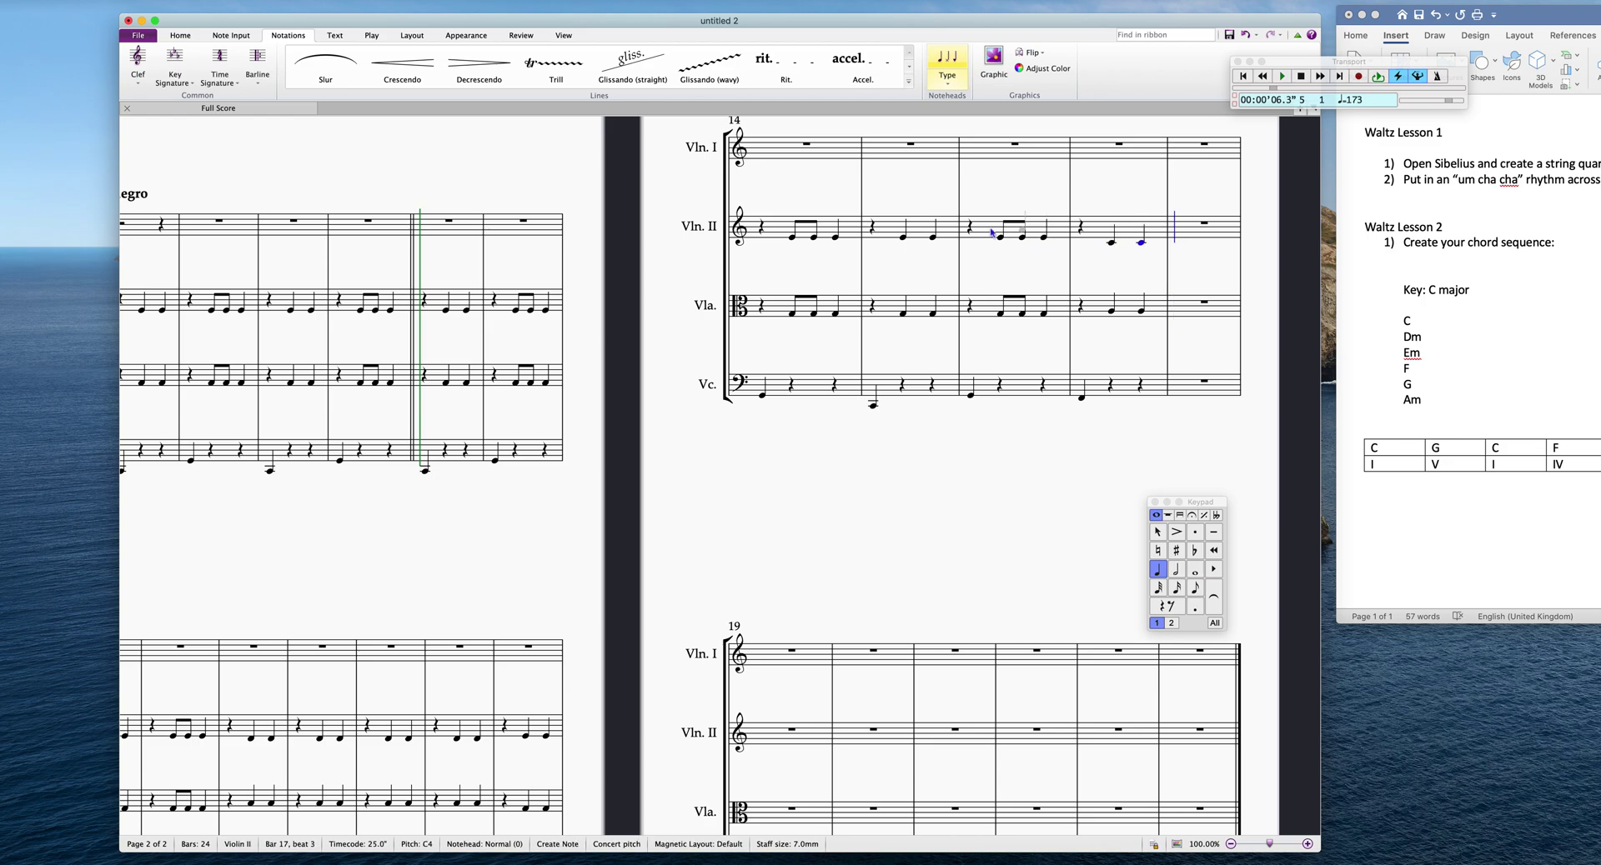
left_click(1142, 243)
key("Escape")
- Repeat bar 17 of Violin II, Viola and Violoncello three times to fill bars 18–20
left_click(1126, 235)
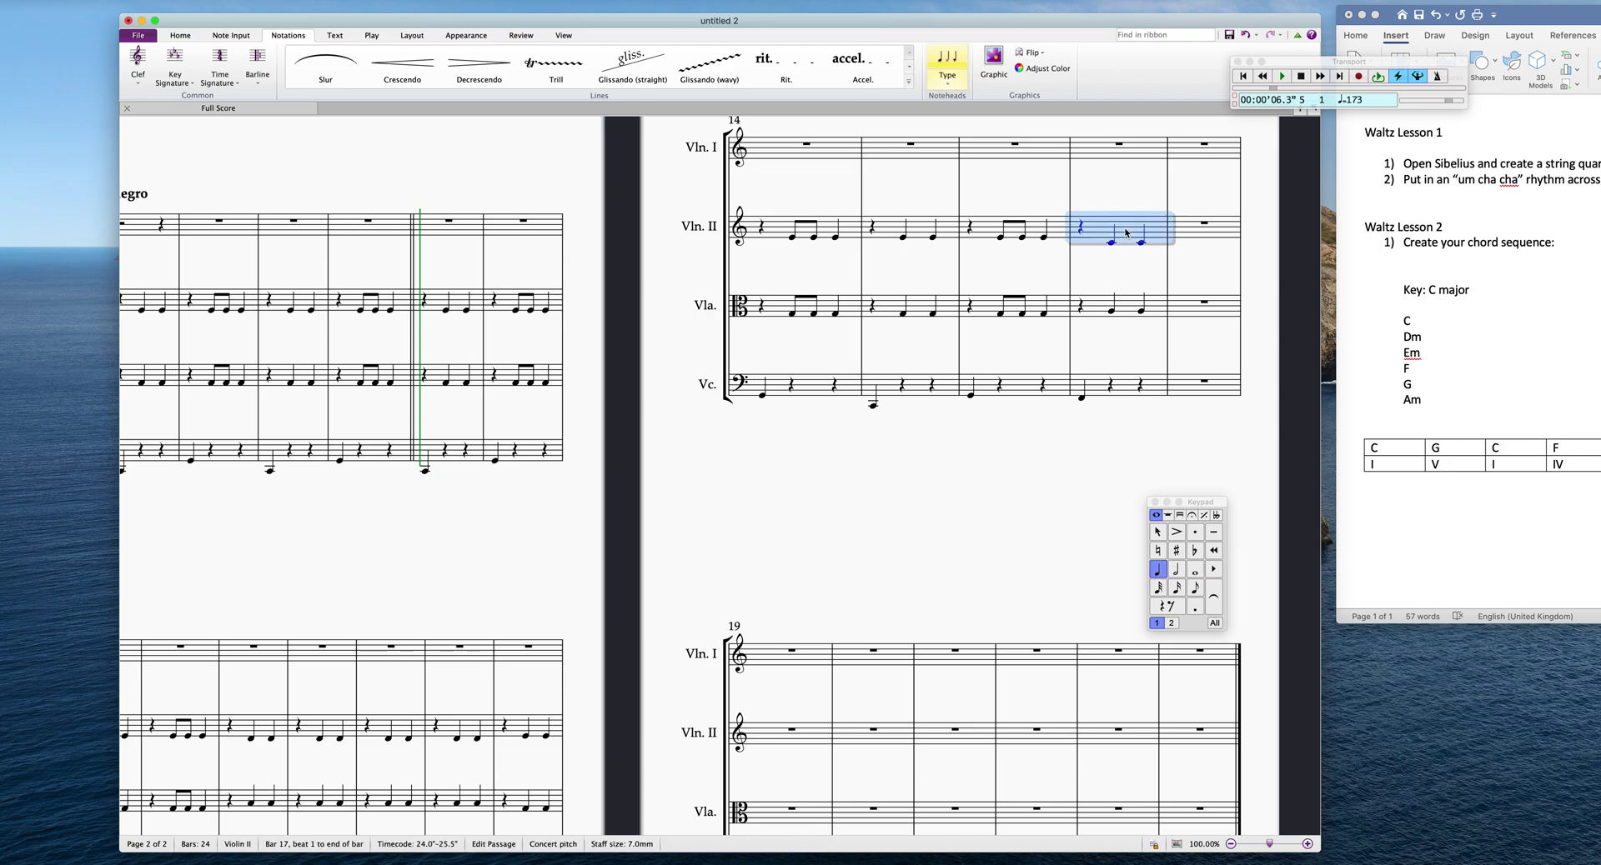
left_click(1126, 392, "shift")
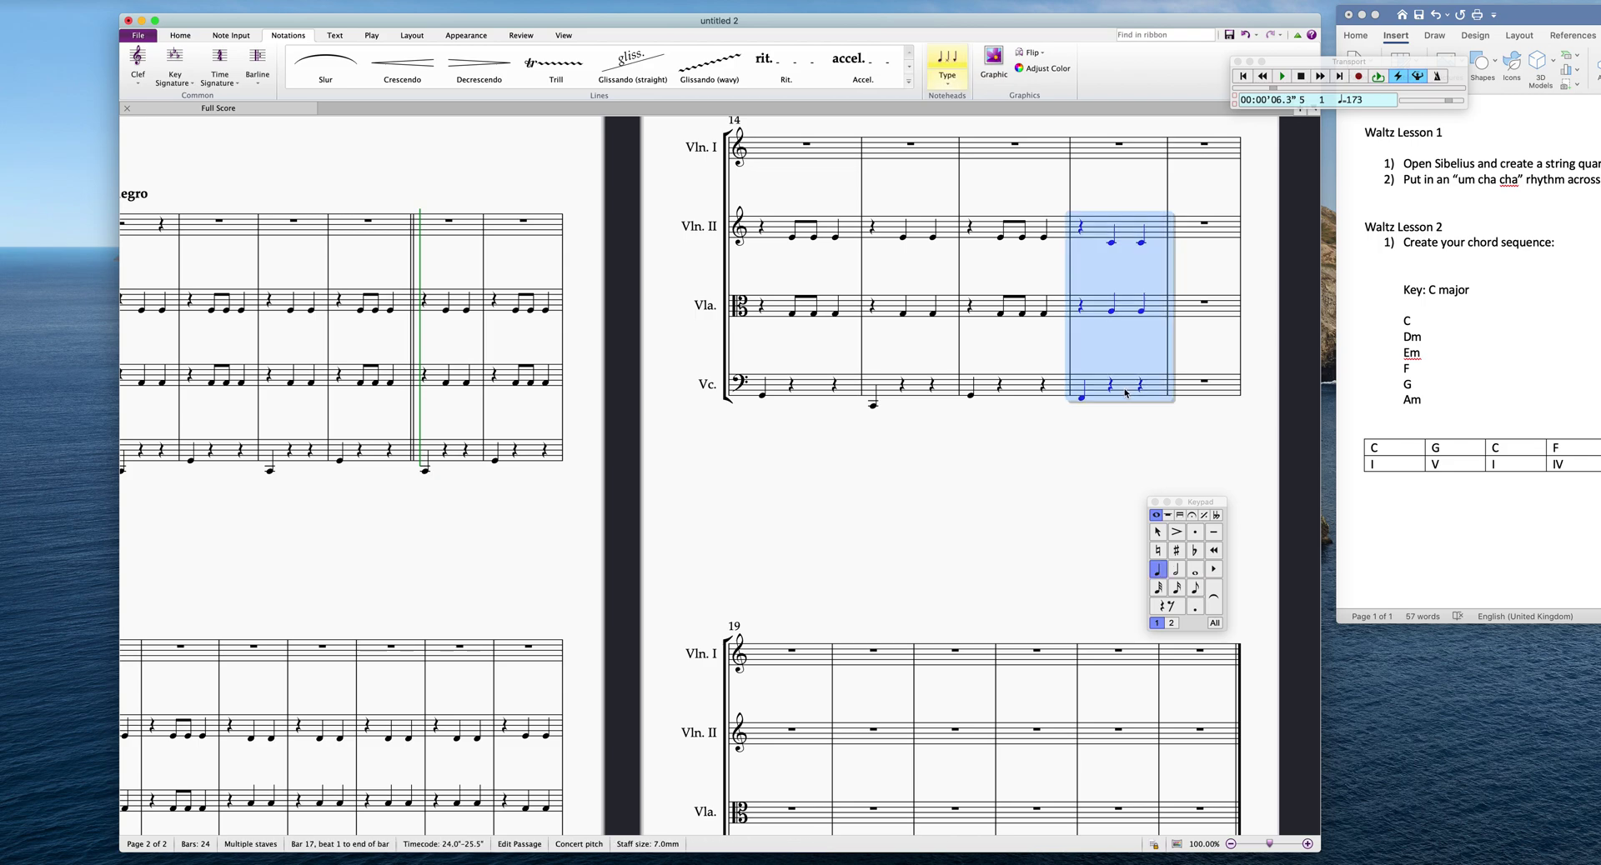
key("r")
key("r")
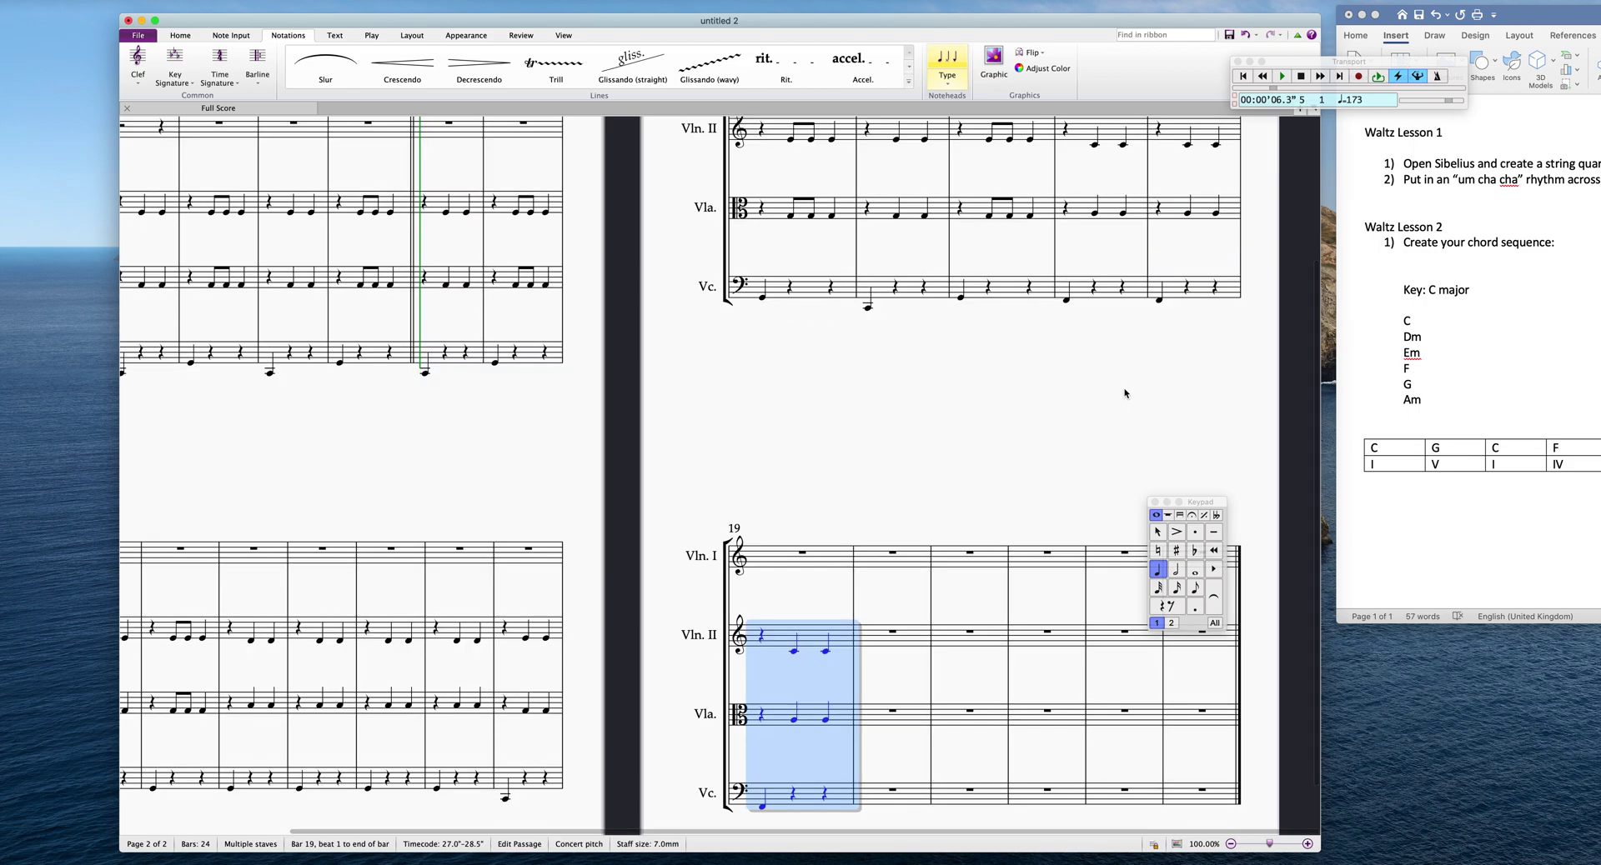
key("r")
key("Escape")
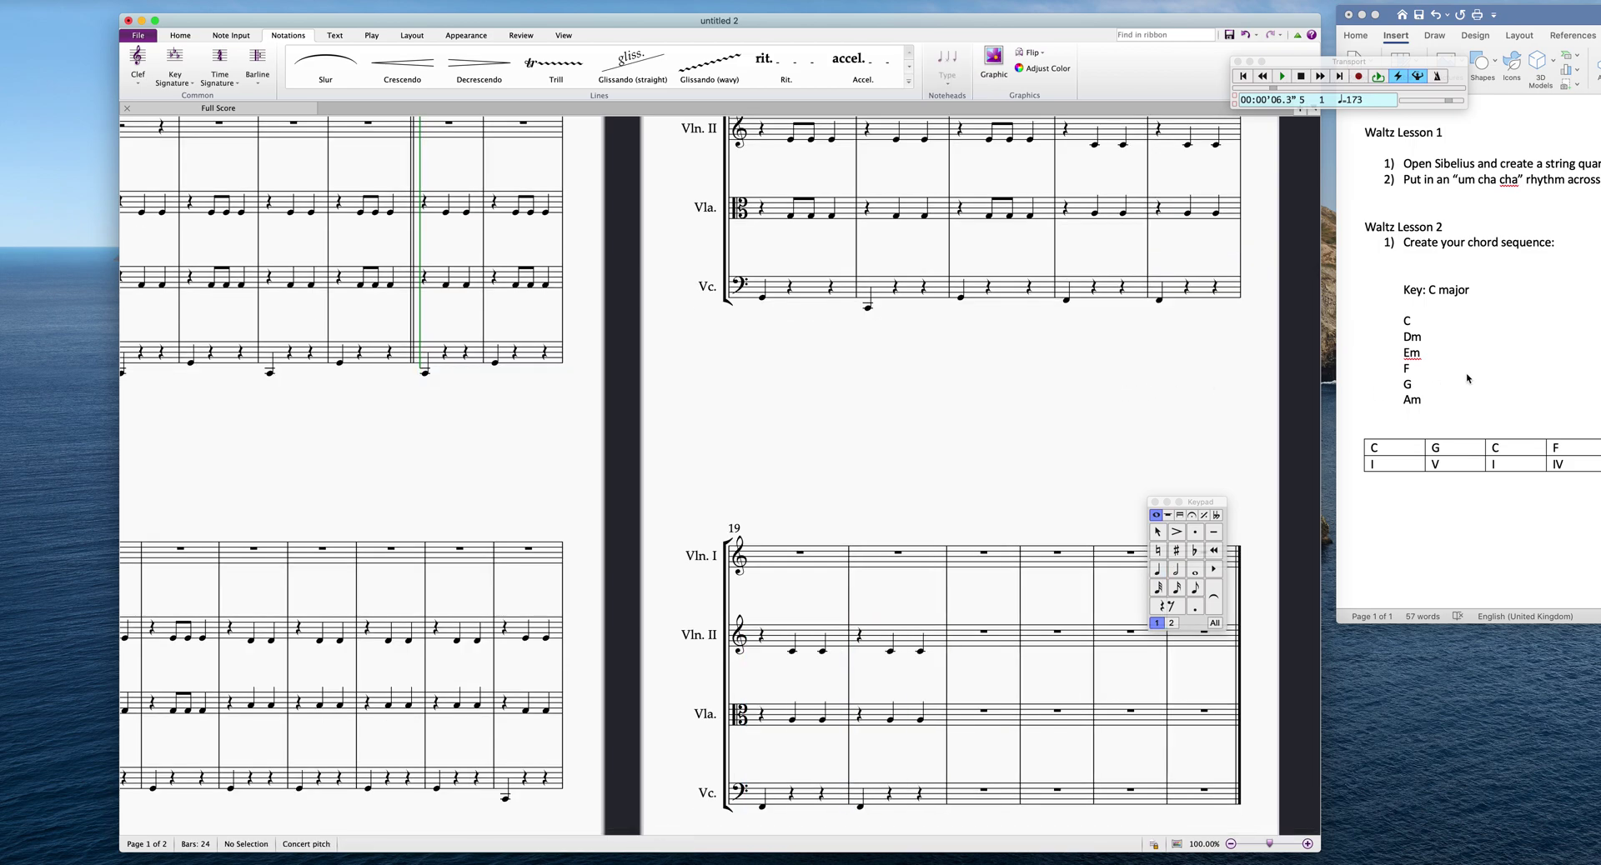
- Shift the Word window to show more of the chord table, then copy the lower three parts' bars 13–16 to bars 21–24 in Sibelius
left_click(1483, 377)
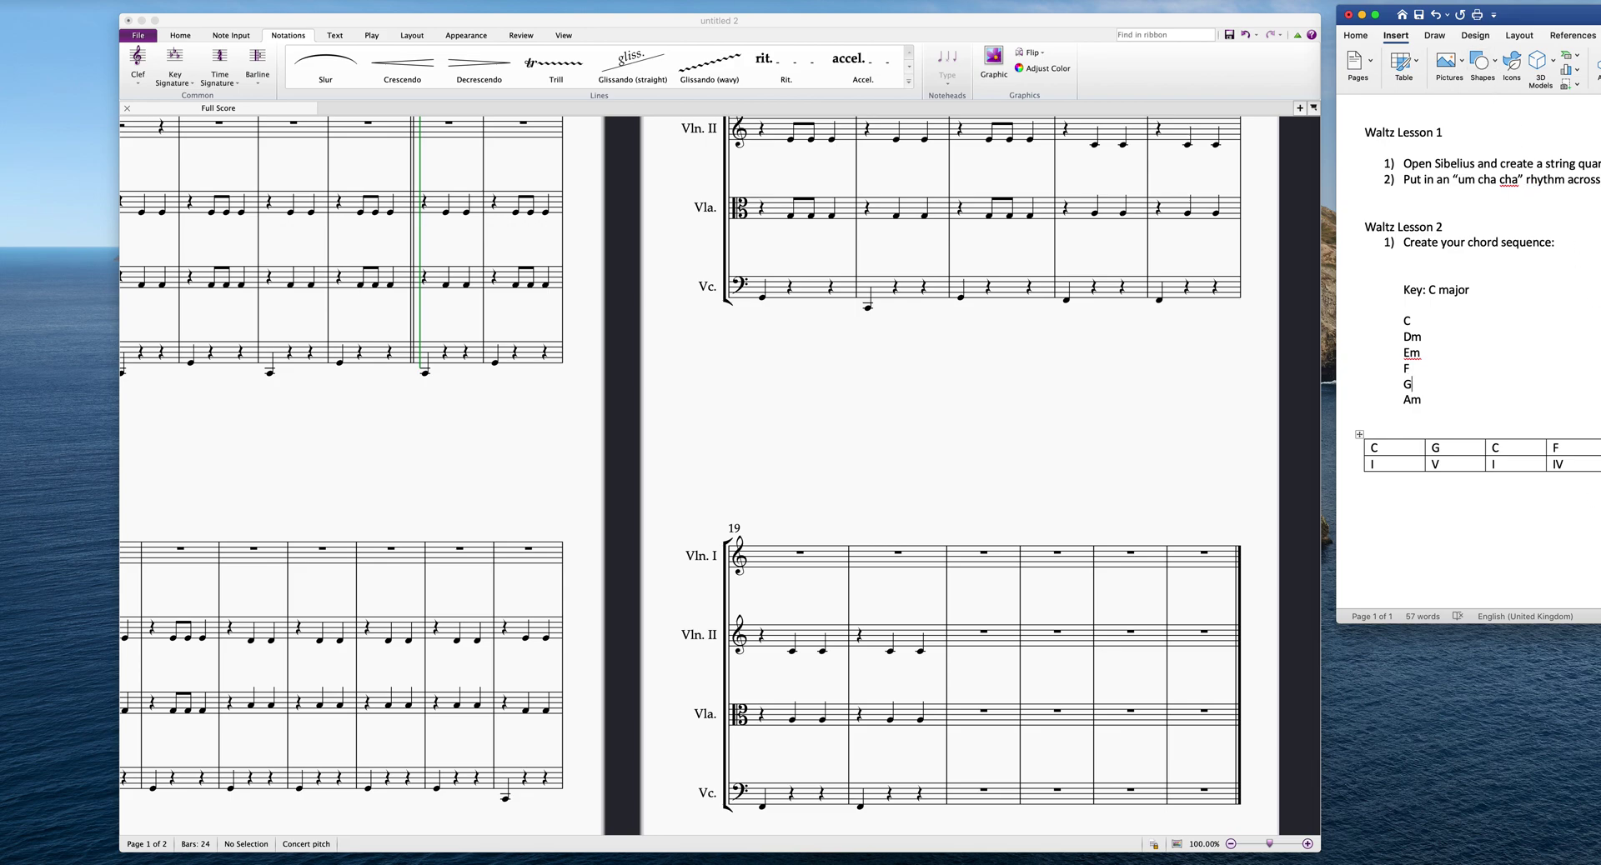
mouse_move(1534, 5)
left_mouse_down()
mouse_move(1191, 0)
mouse_move(1511, 3)
left_mouse_up()
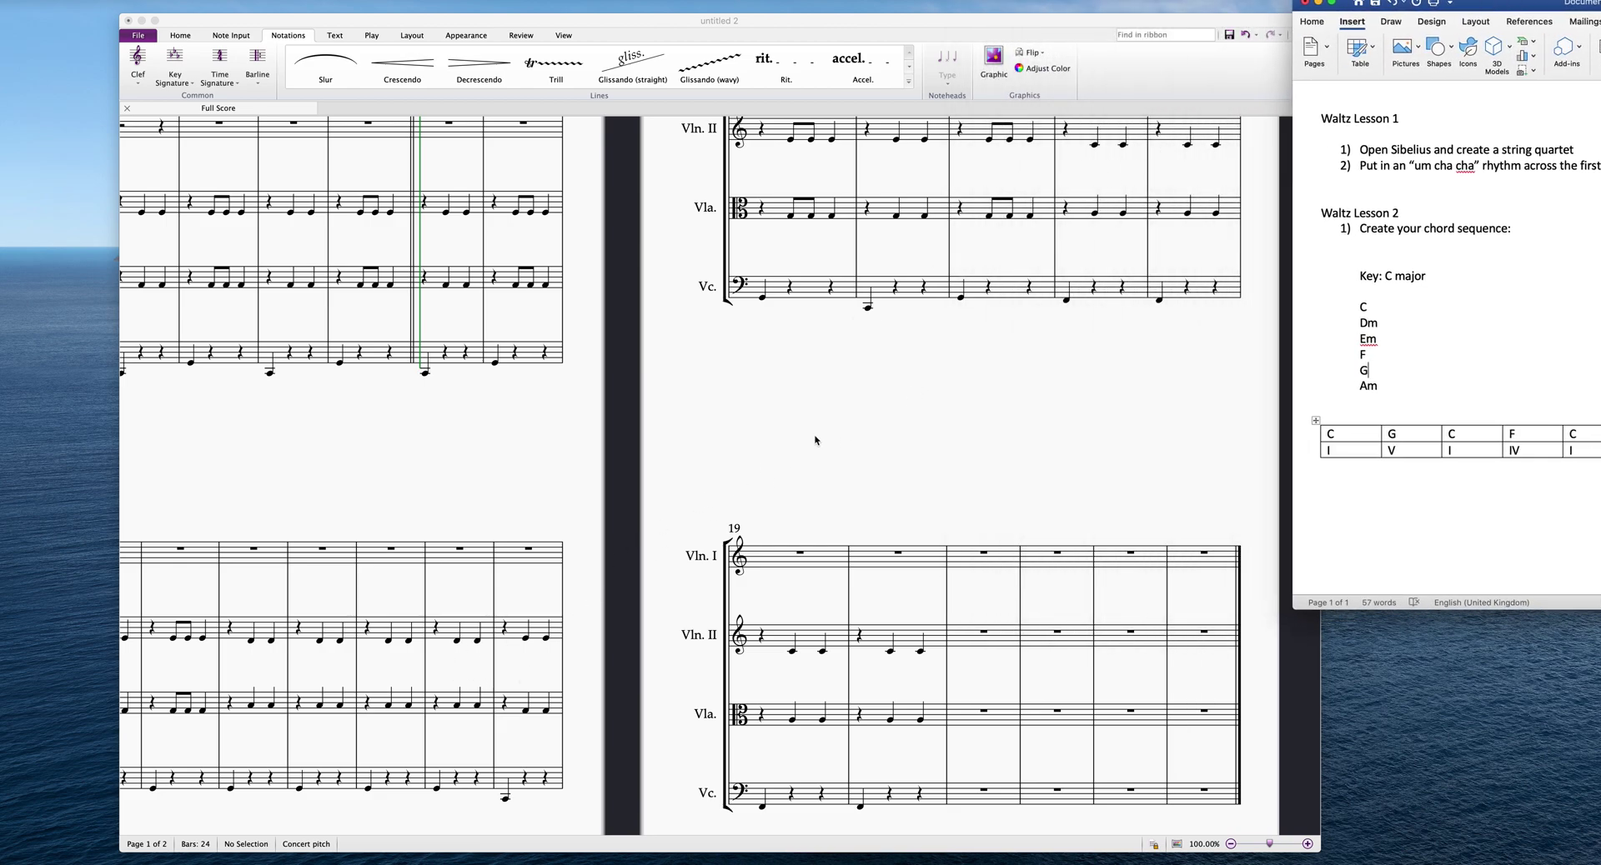
left_click(539, 784)
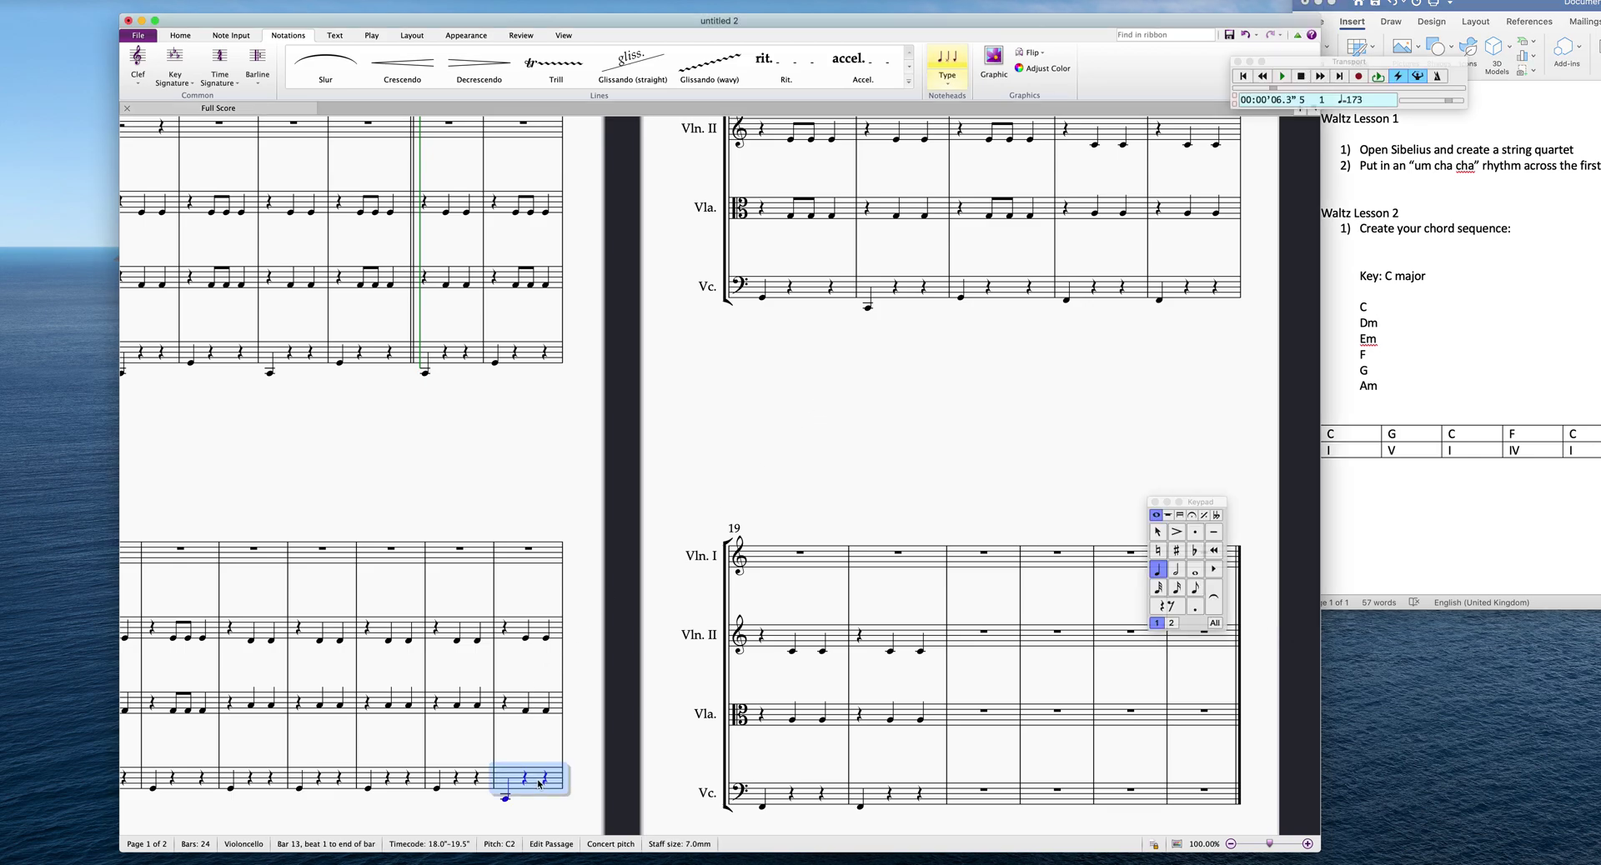
left_click(1019, 290, "shift")
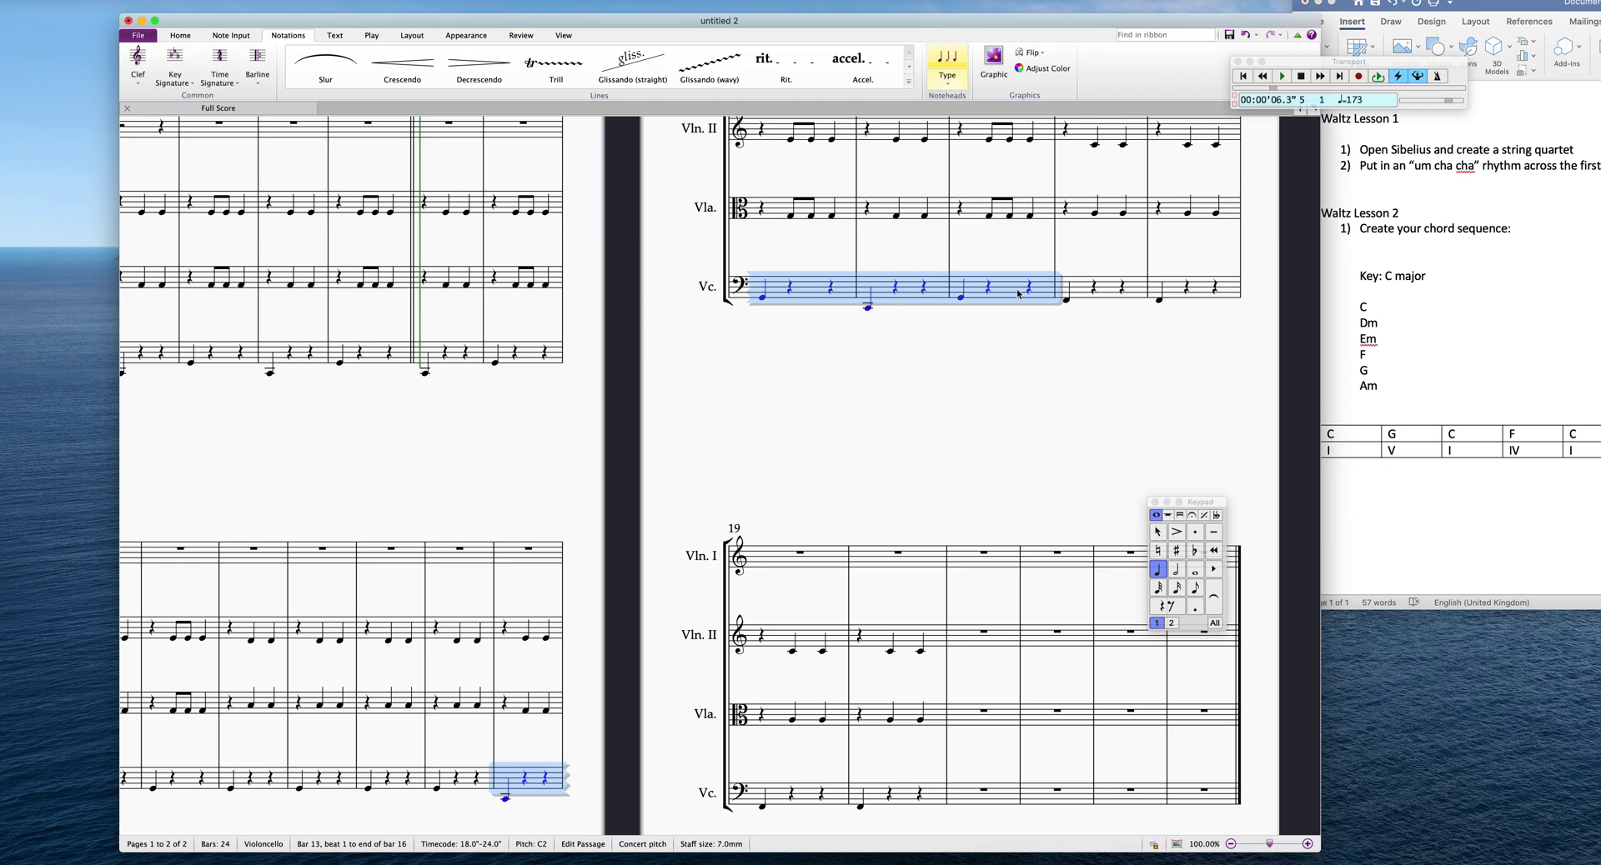
left_click(1018, 131, "shift")
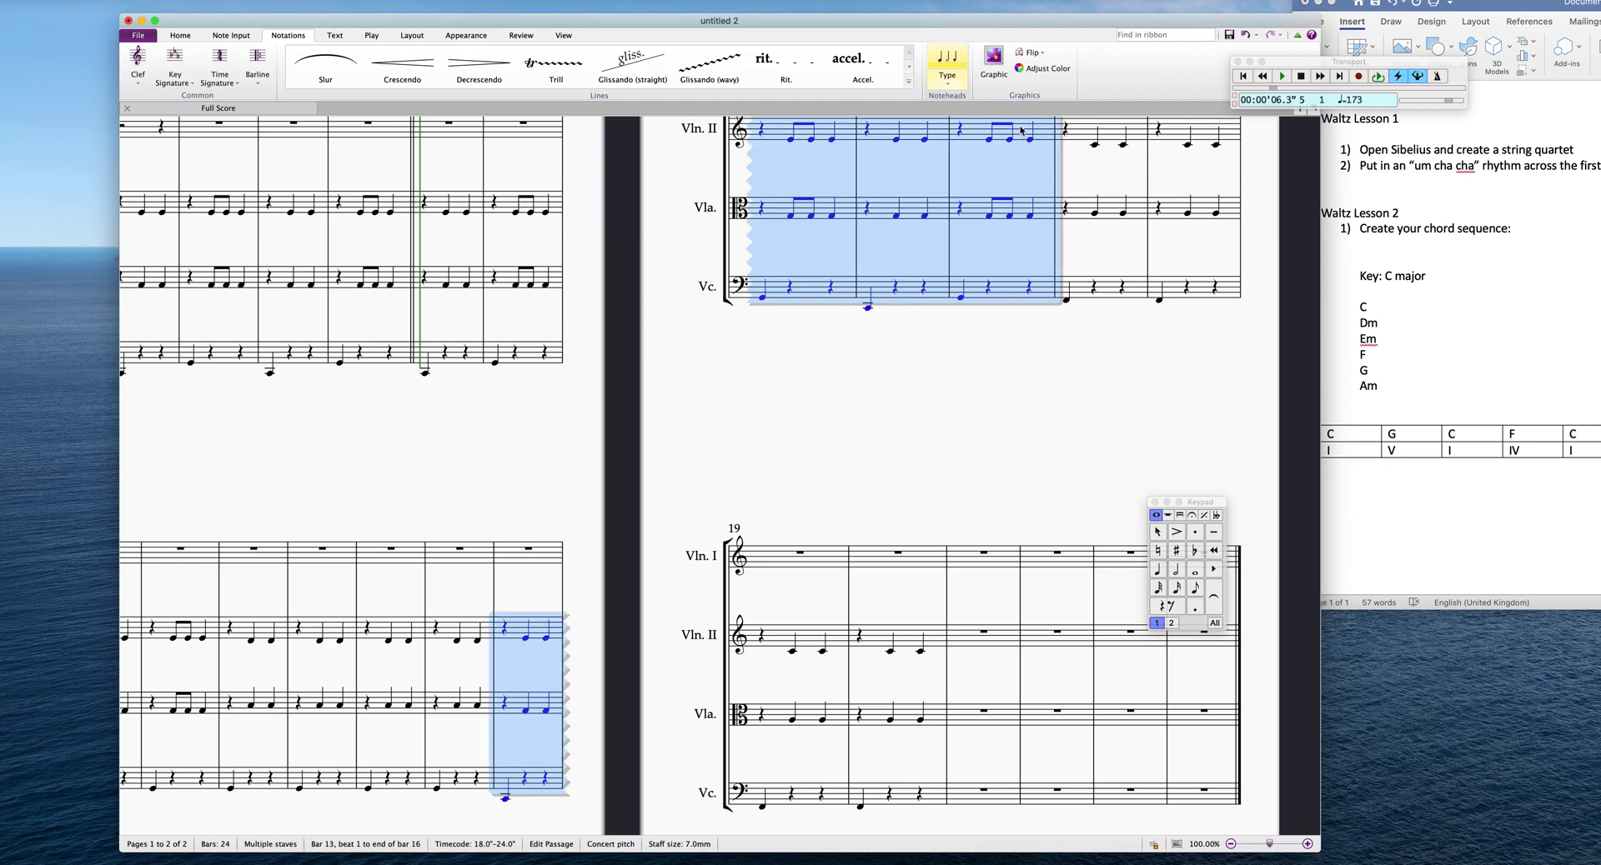
left_click(956, 636, "alt")
- Add 17 empty bars after bar 24 at the end of the score
left_click(1133, 568)
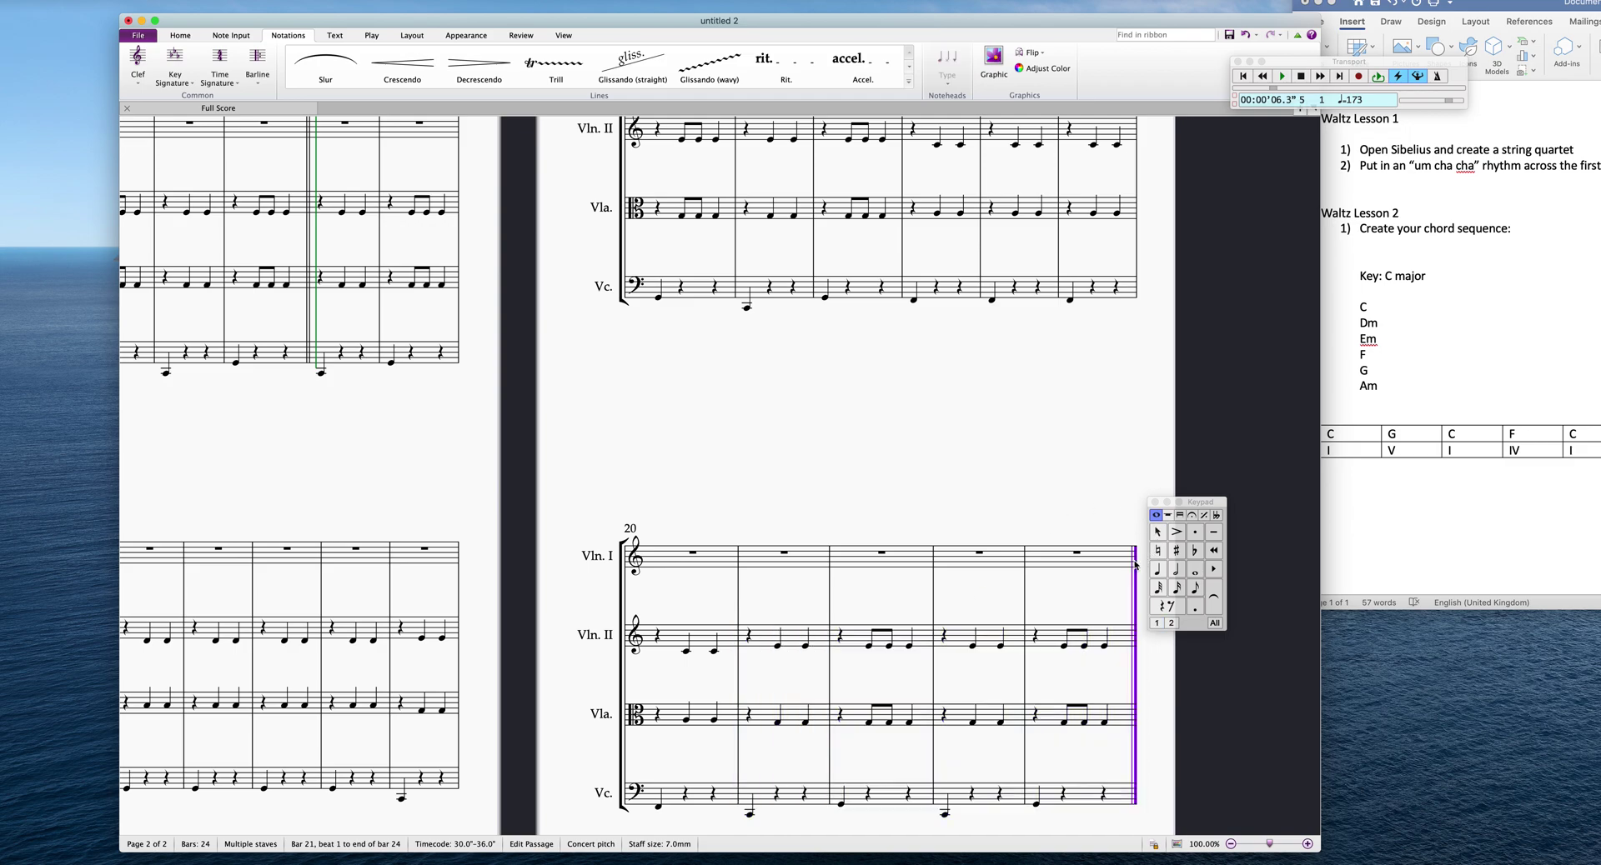
key("super+b")
key("super+b")
key("super+b")
key("super+b")
key("super+b")
key("super+b")
key("super+b")
key("super+b")
key("super+b")
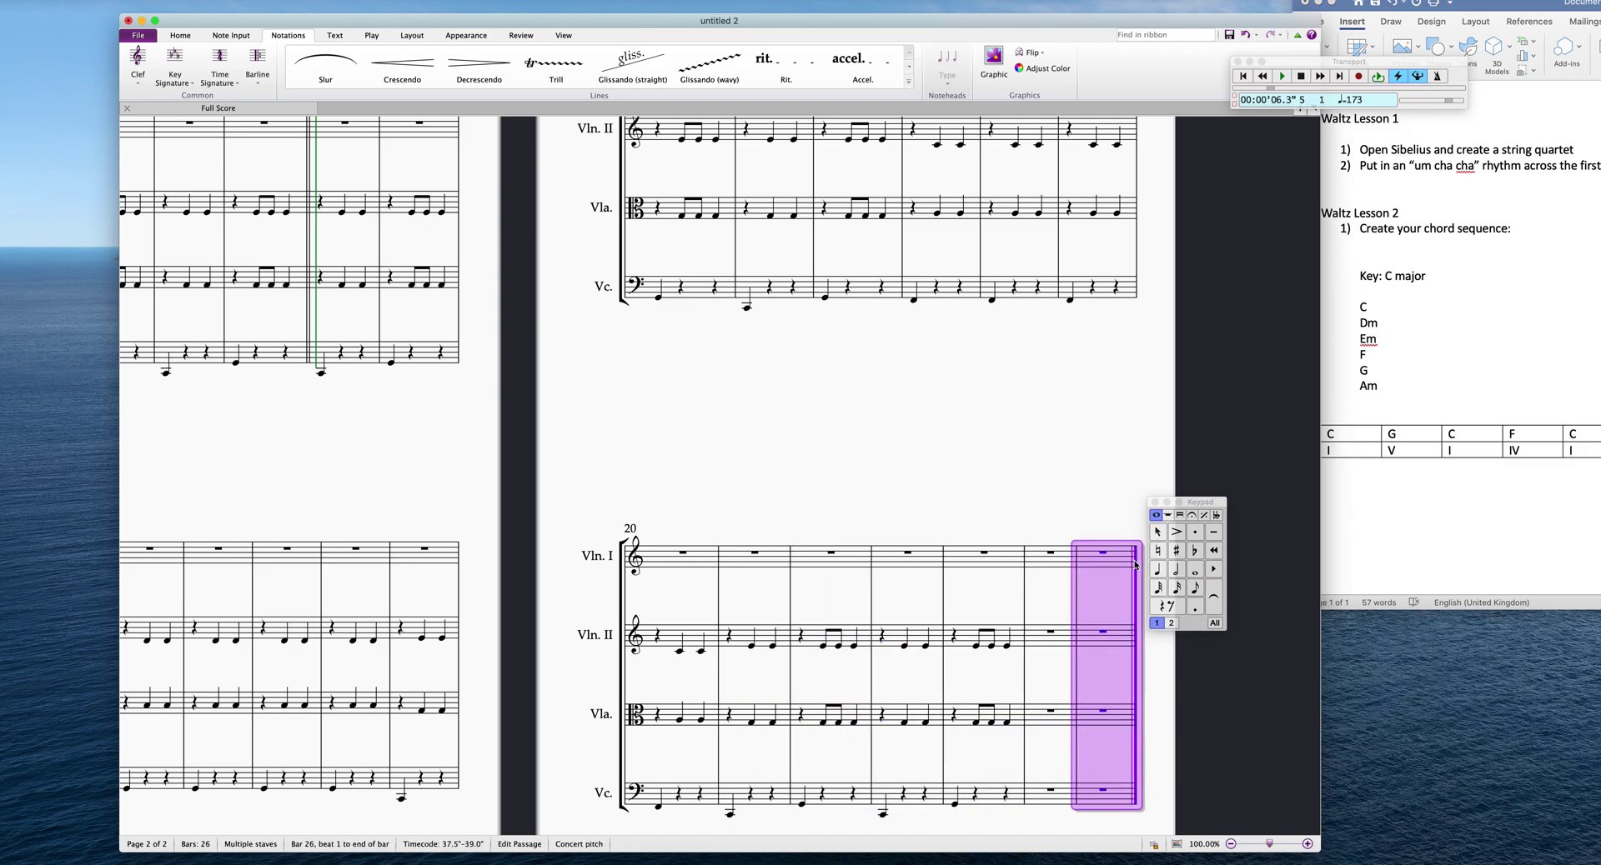
key("super+b")
key("super+b")
key("super+b")
key("super+b")
key("super+b")
key("super+b")
key("super+b")
key("super+b")
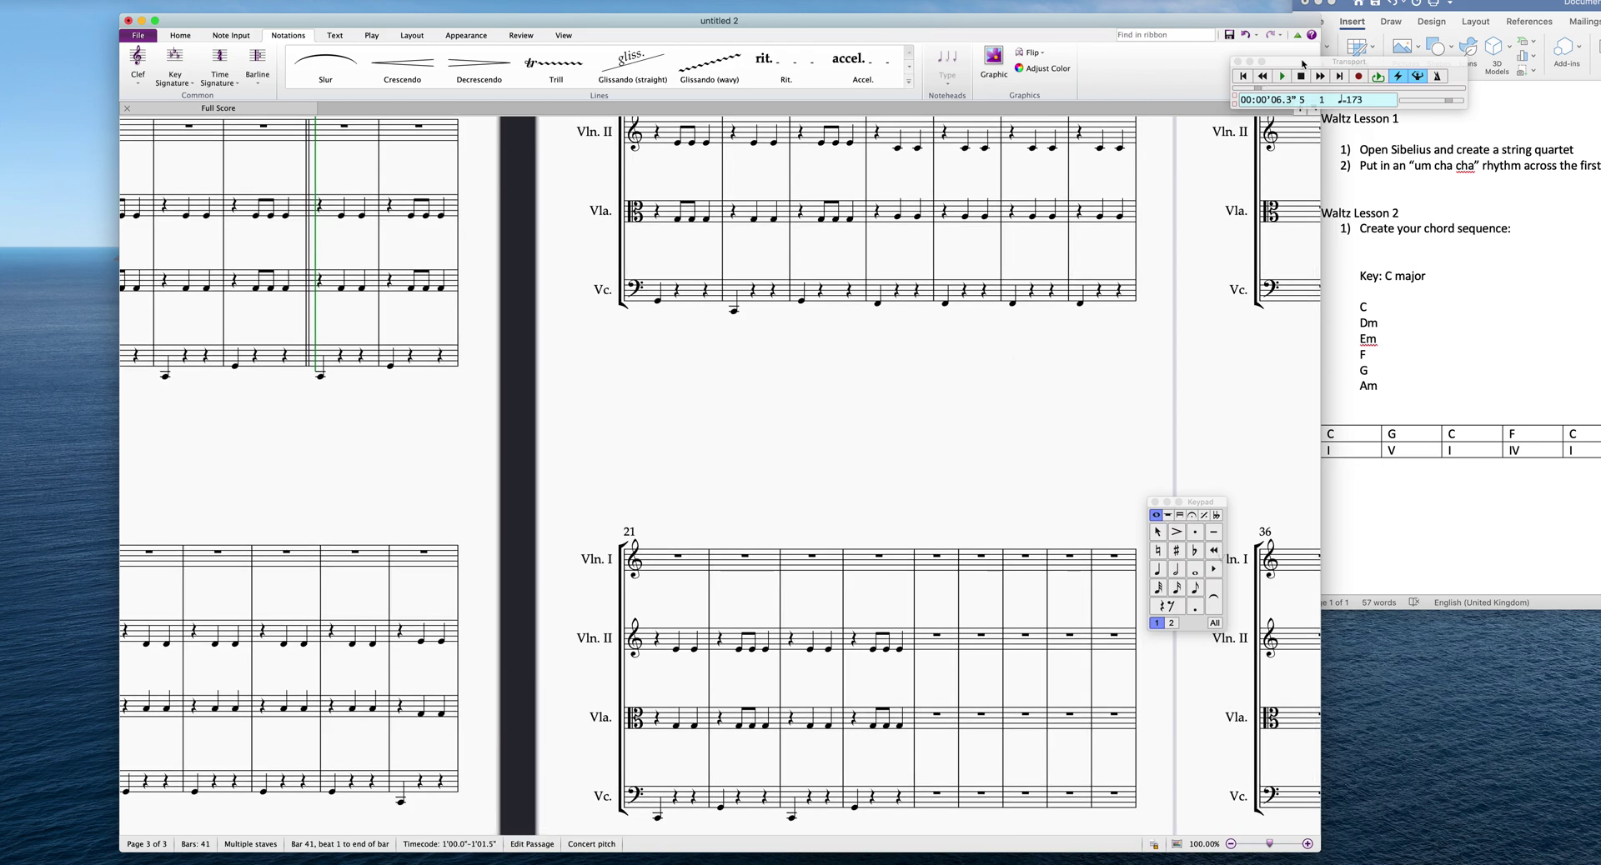
- Move the Transport panel into clear view and play the score from the beginning, stopping after bar 24
left_click_drag(1303, 62, 1261, 68)
left_click(1203, 81)
left_click(1239, 80)
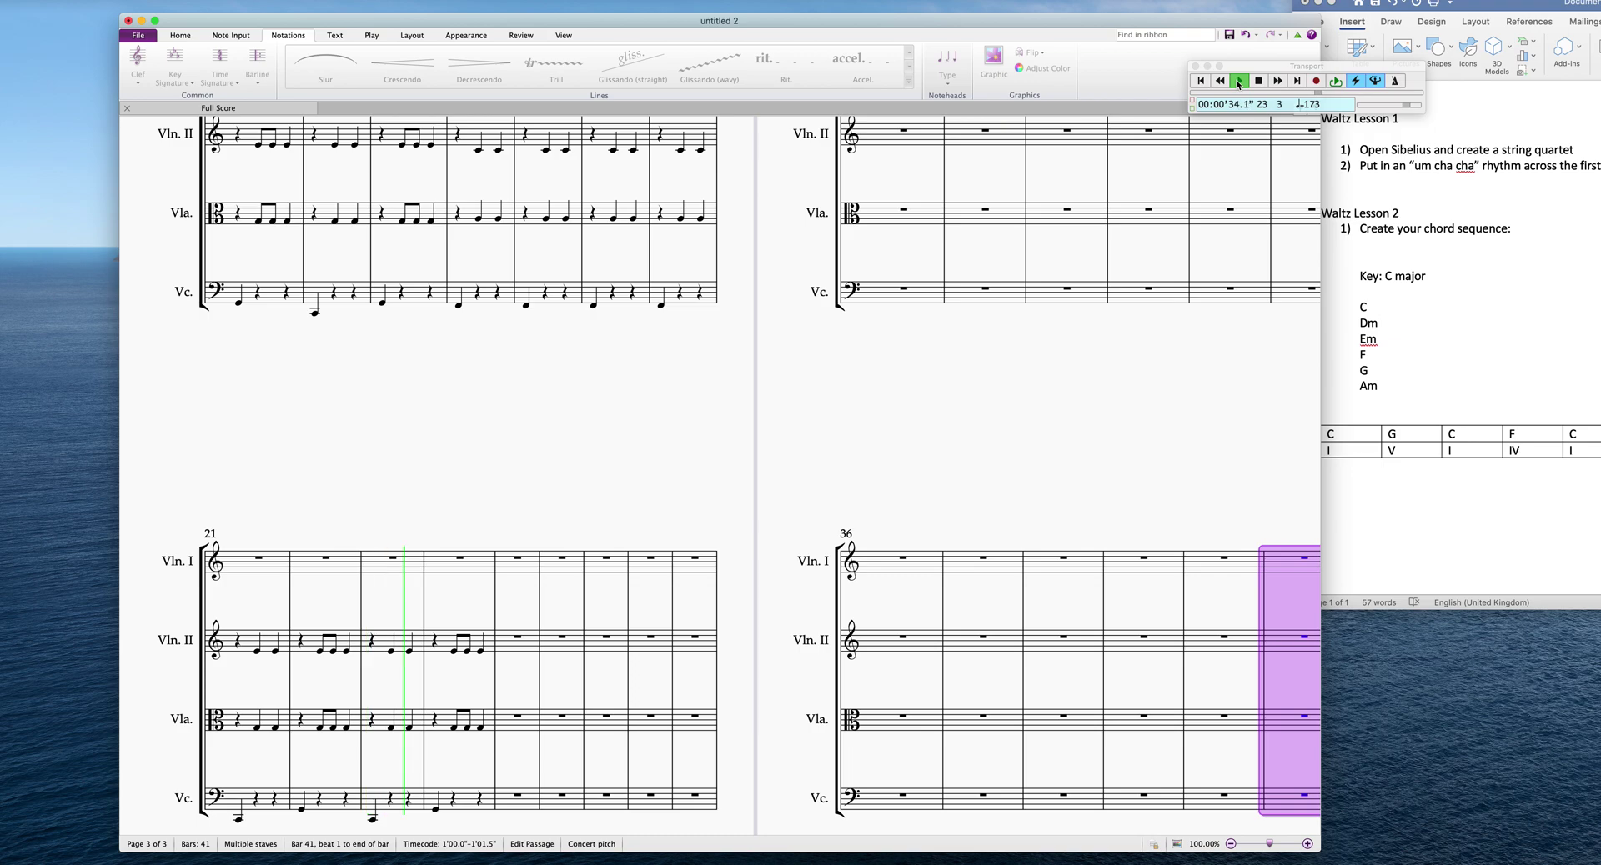
left_click(1239, 84)
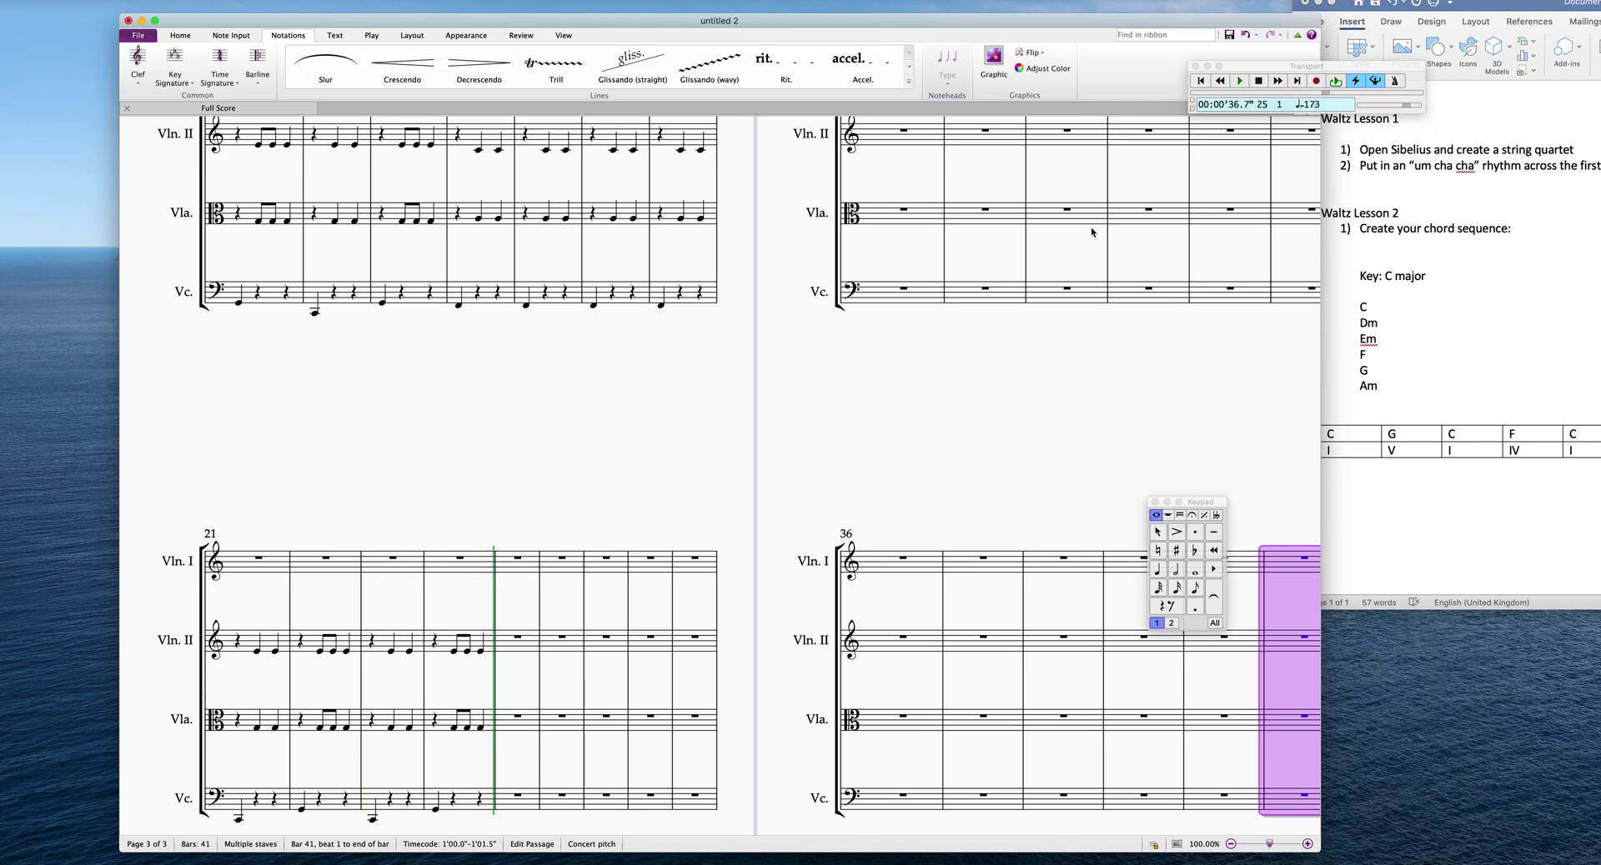
- Clear the selection in the score and shift the Word window to check the next chord in the table
left_click(1013, 408)
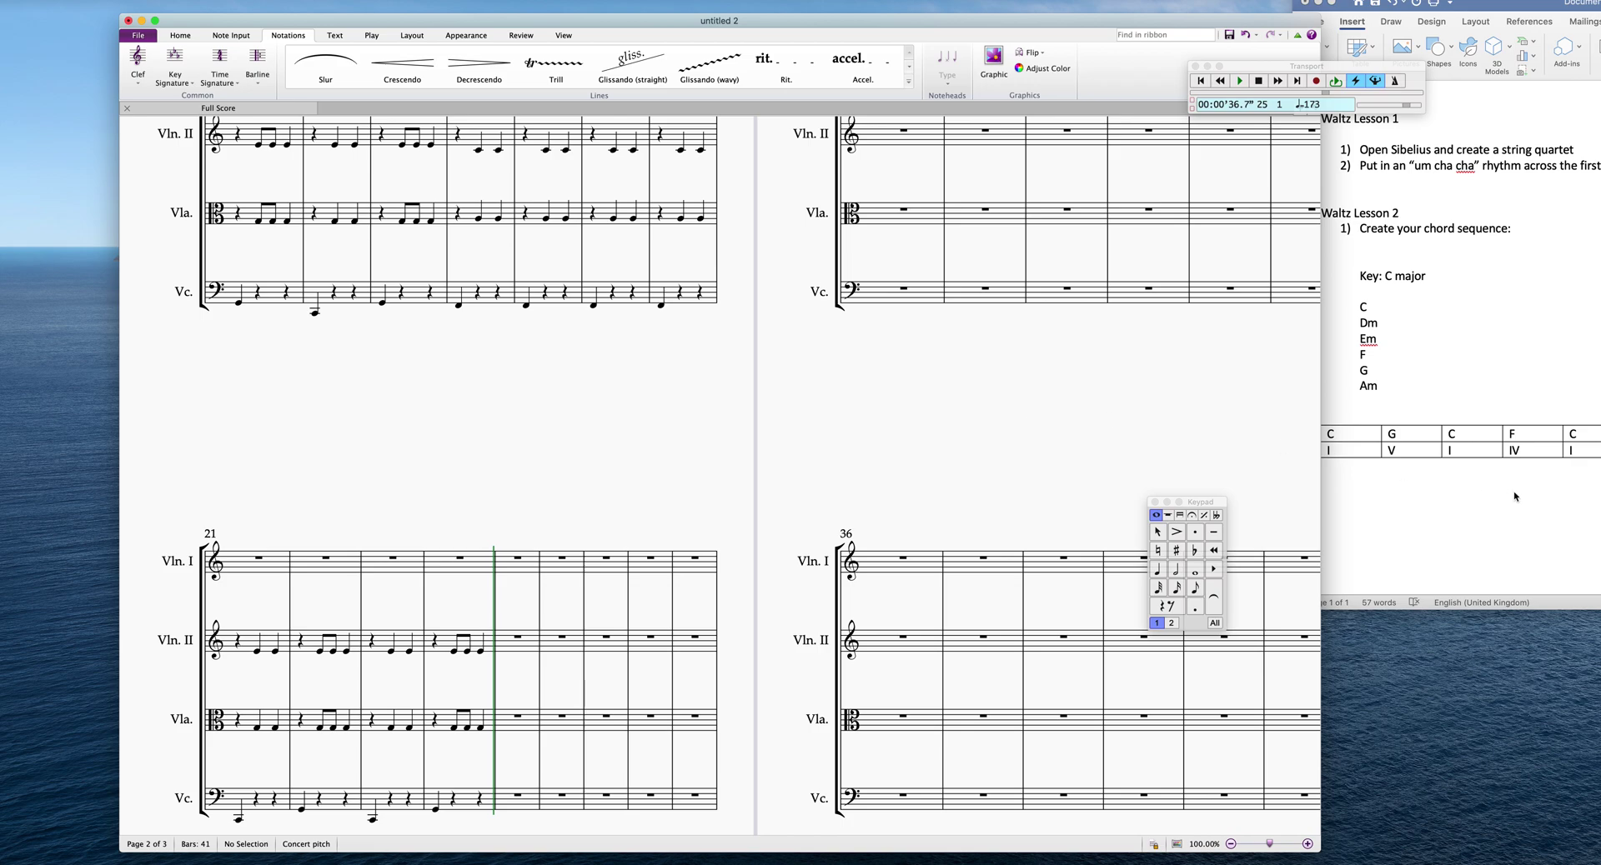
left_click(1529, 529)
left_click_drag(1570, 602, 1589, 515)
left_click(1130, 503)
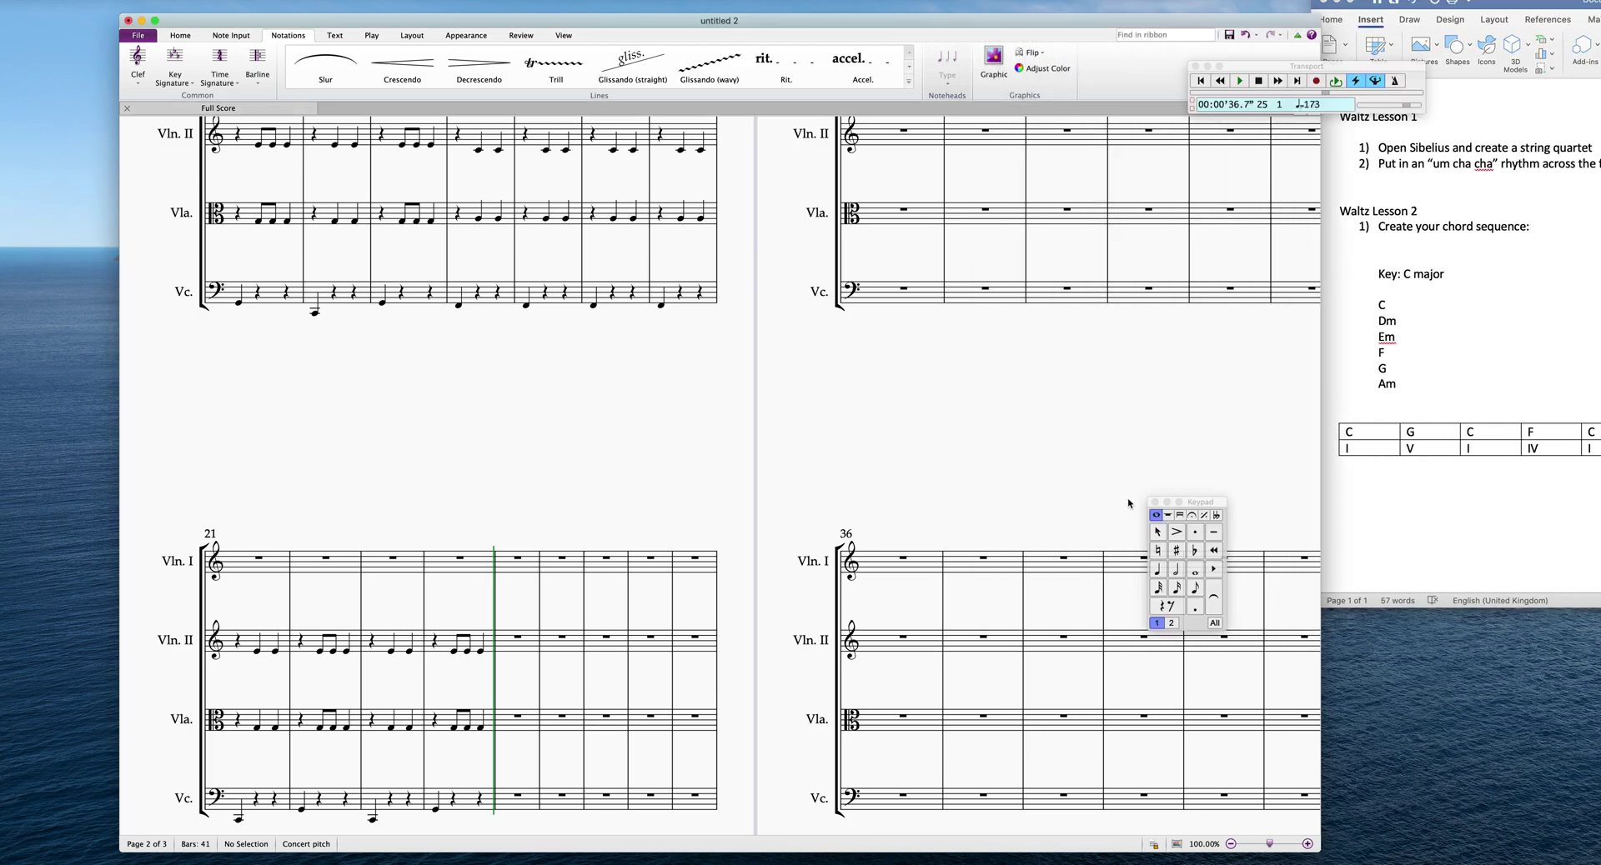
- Enter crotchets in bar 25: A2 on beat 1 in Violoncello, A3 on beats 2 and 3 in Viola, E4 on the same beats in Violin II
left_click(1157, 570)
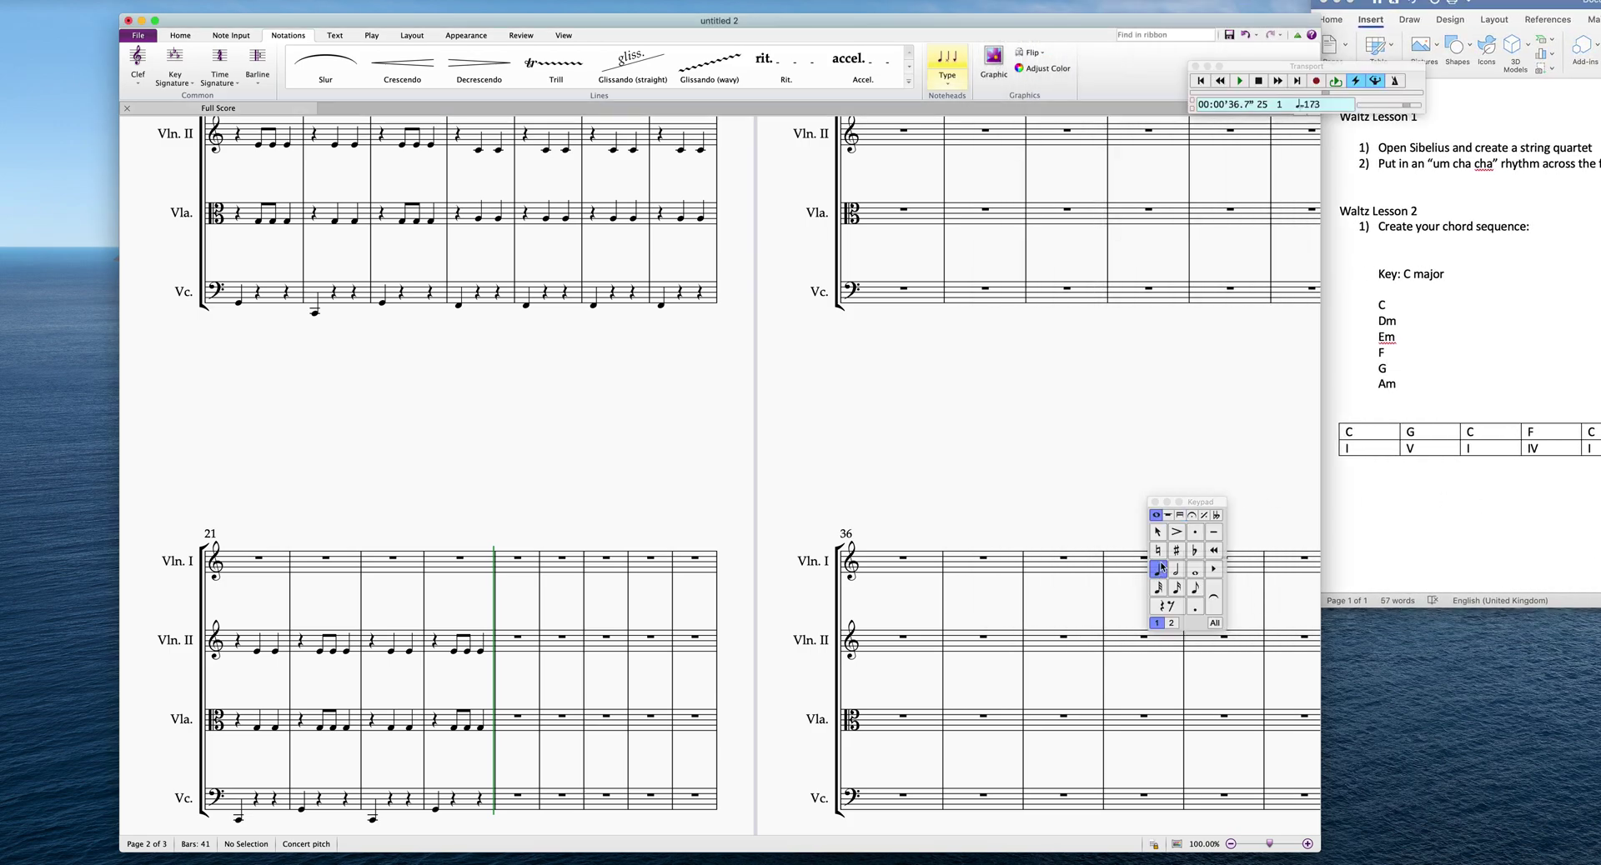
left_click(518, 805)
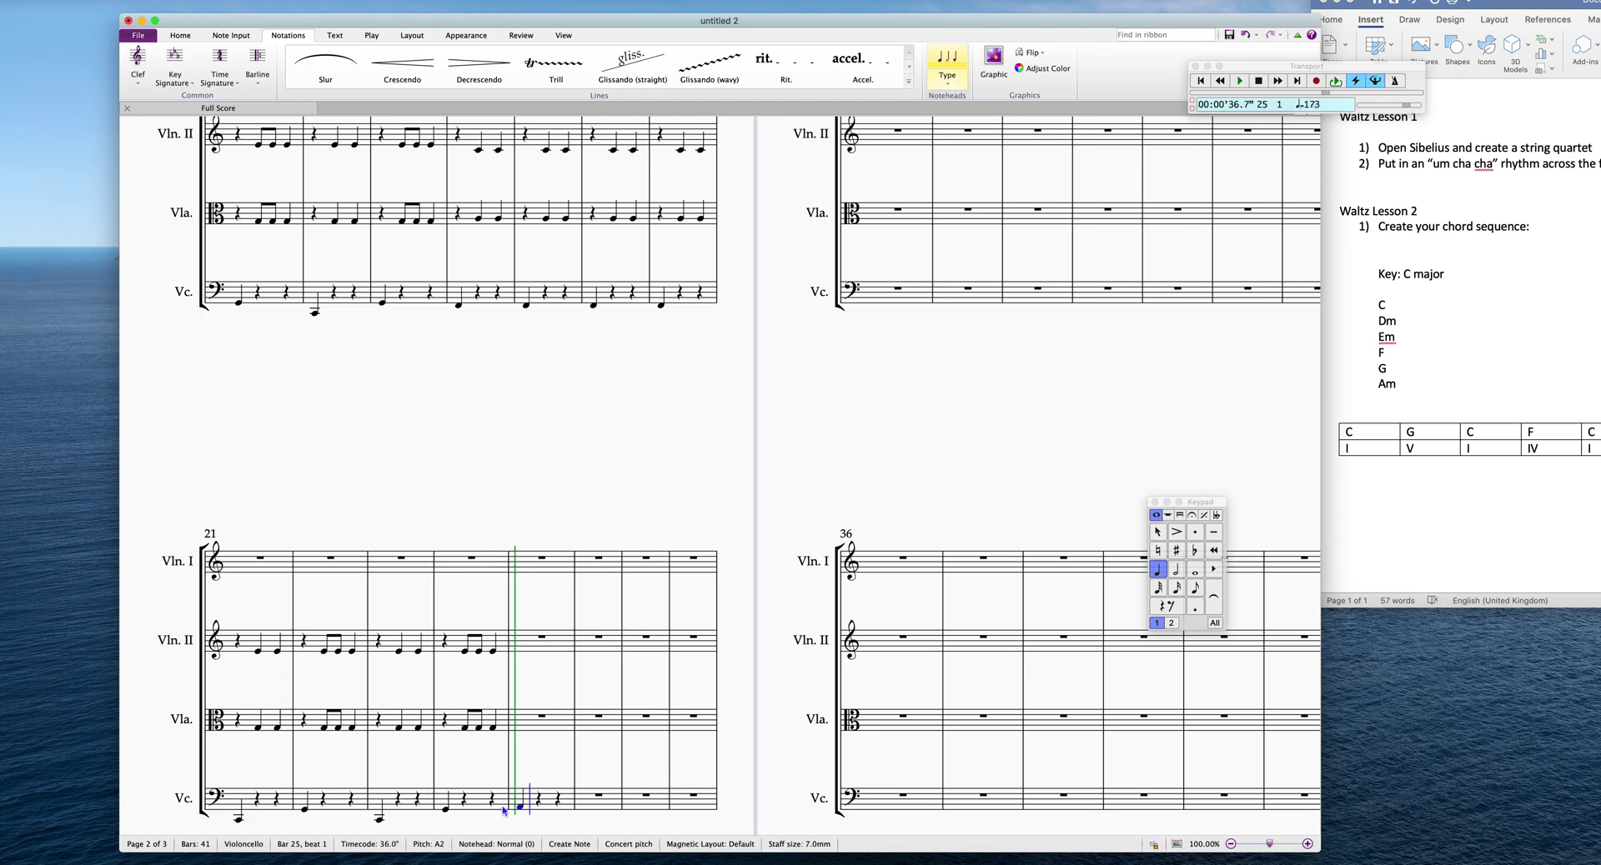
left_click(547, 727)
left_click(559, 725)
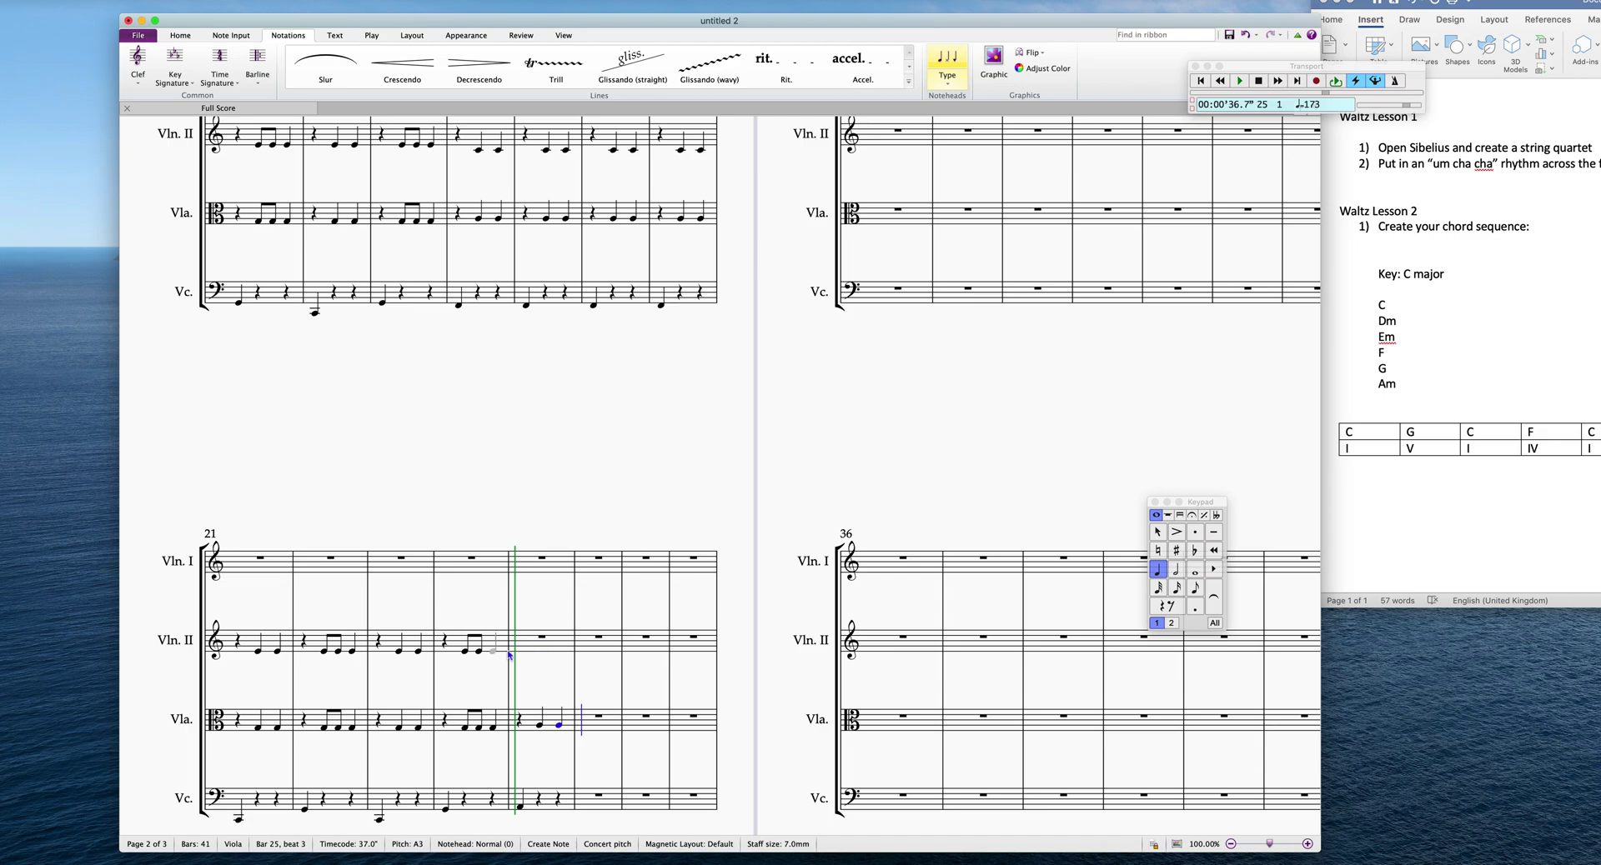
left_click(543, 654)
left_click(558, 654)
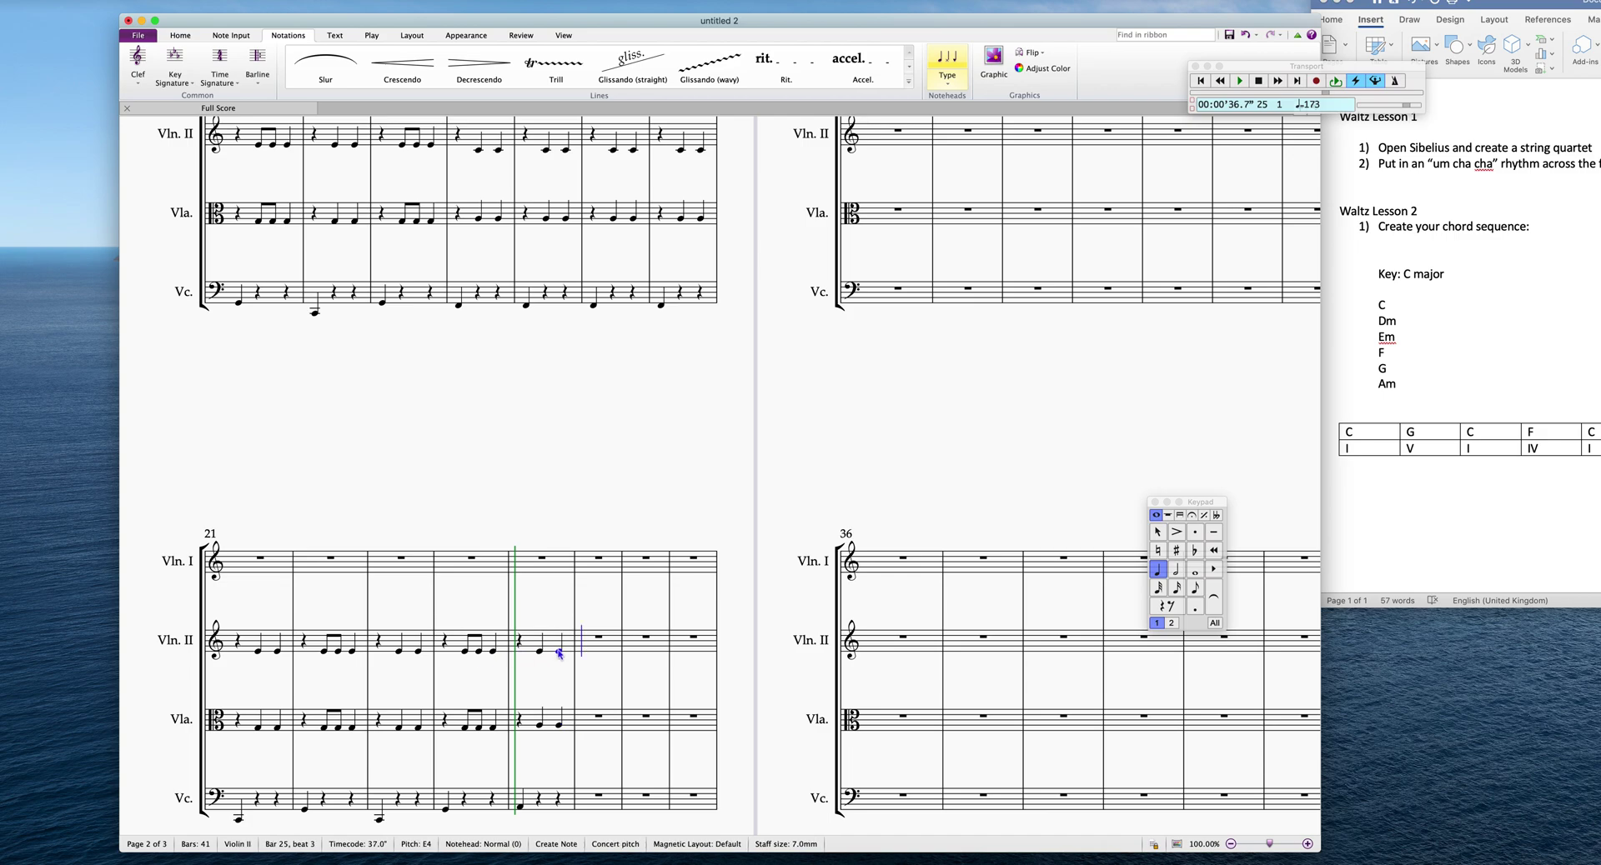
key("Escape")
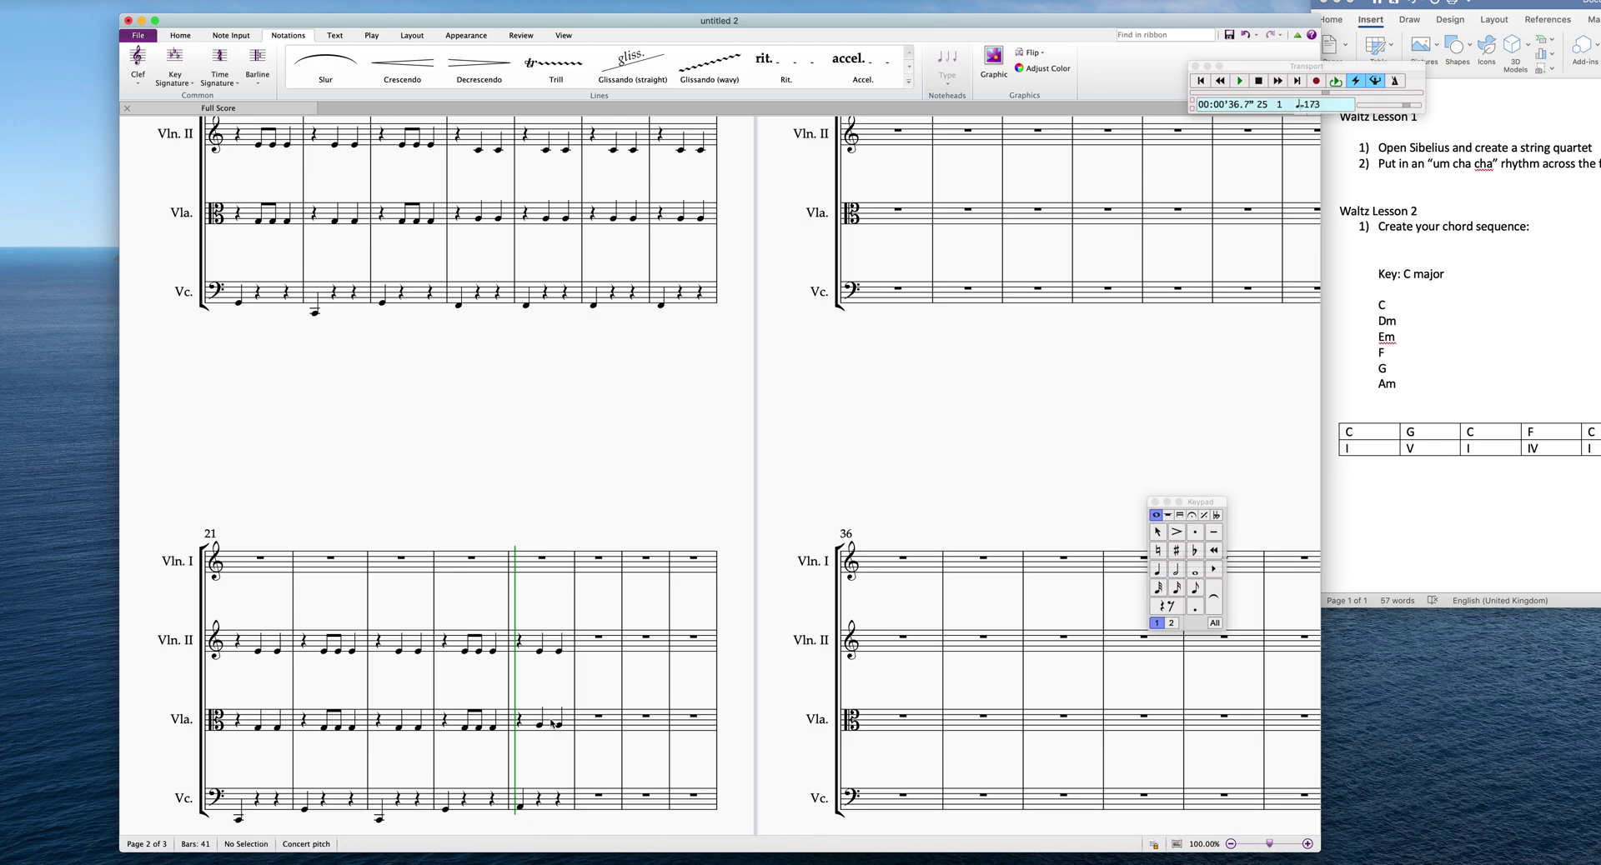
- Lower the two Viola notes in bar 25 to E3 and the two Violin II notes to C4
left_click(552, 724)
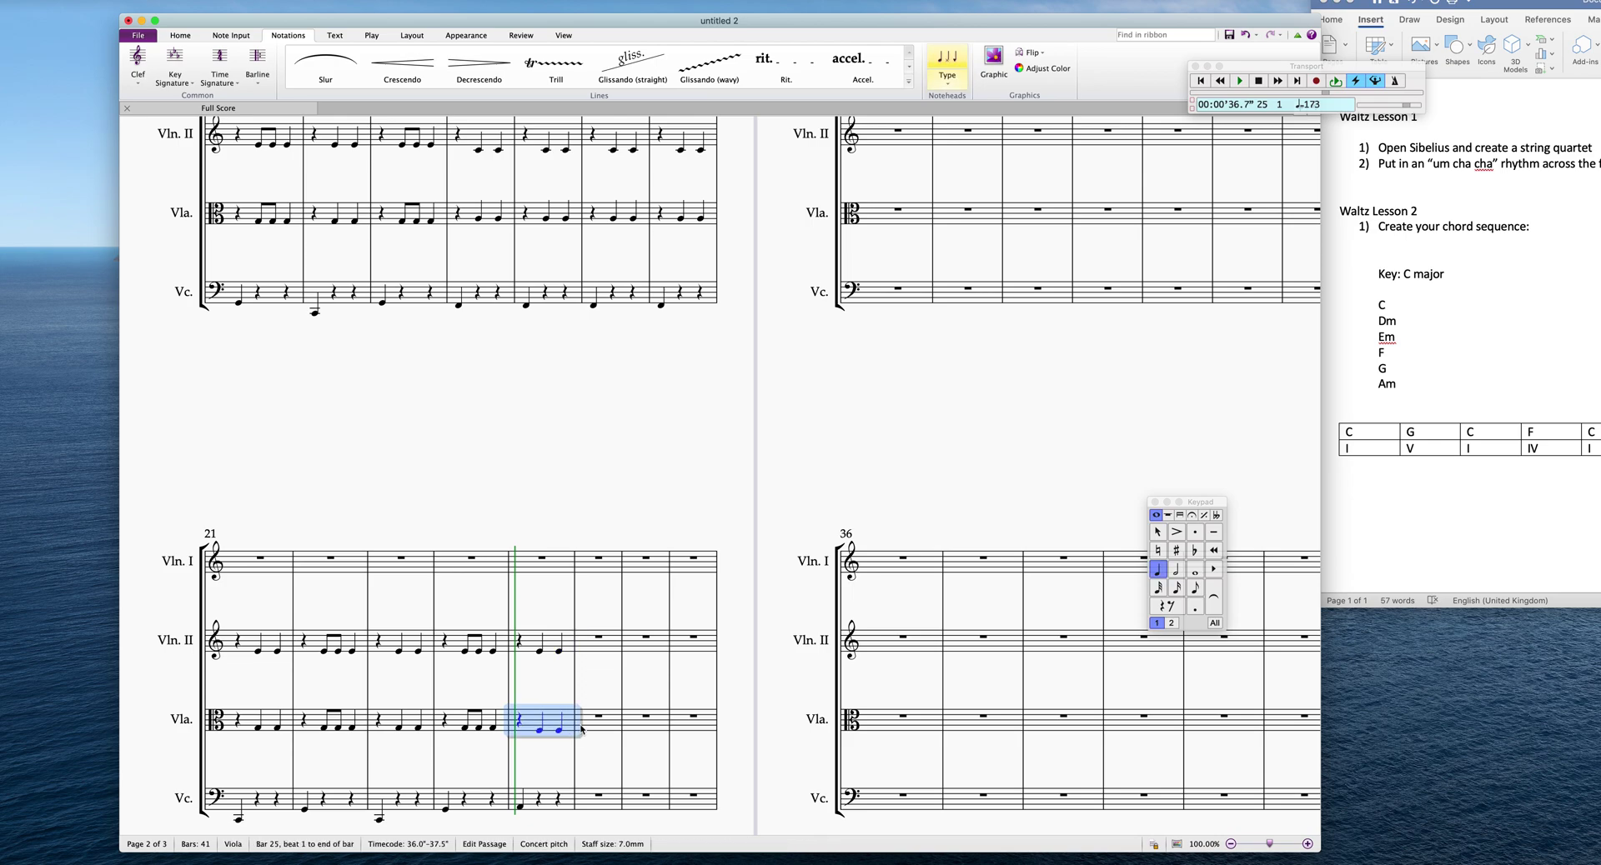
left_click(551, 647)
key("Down")
key("Down")
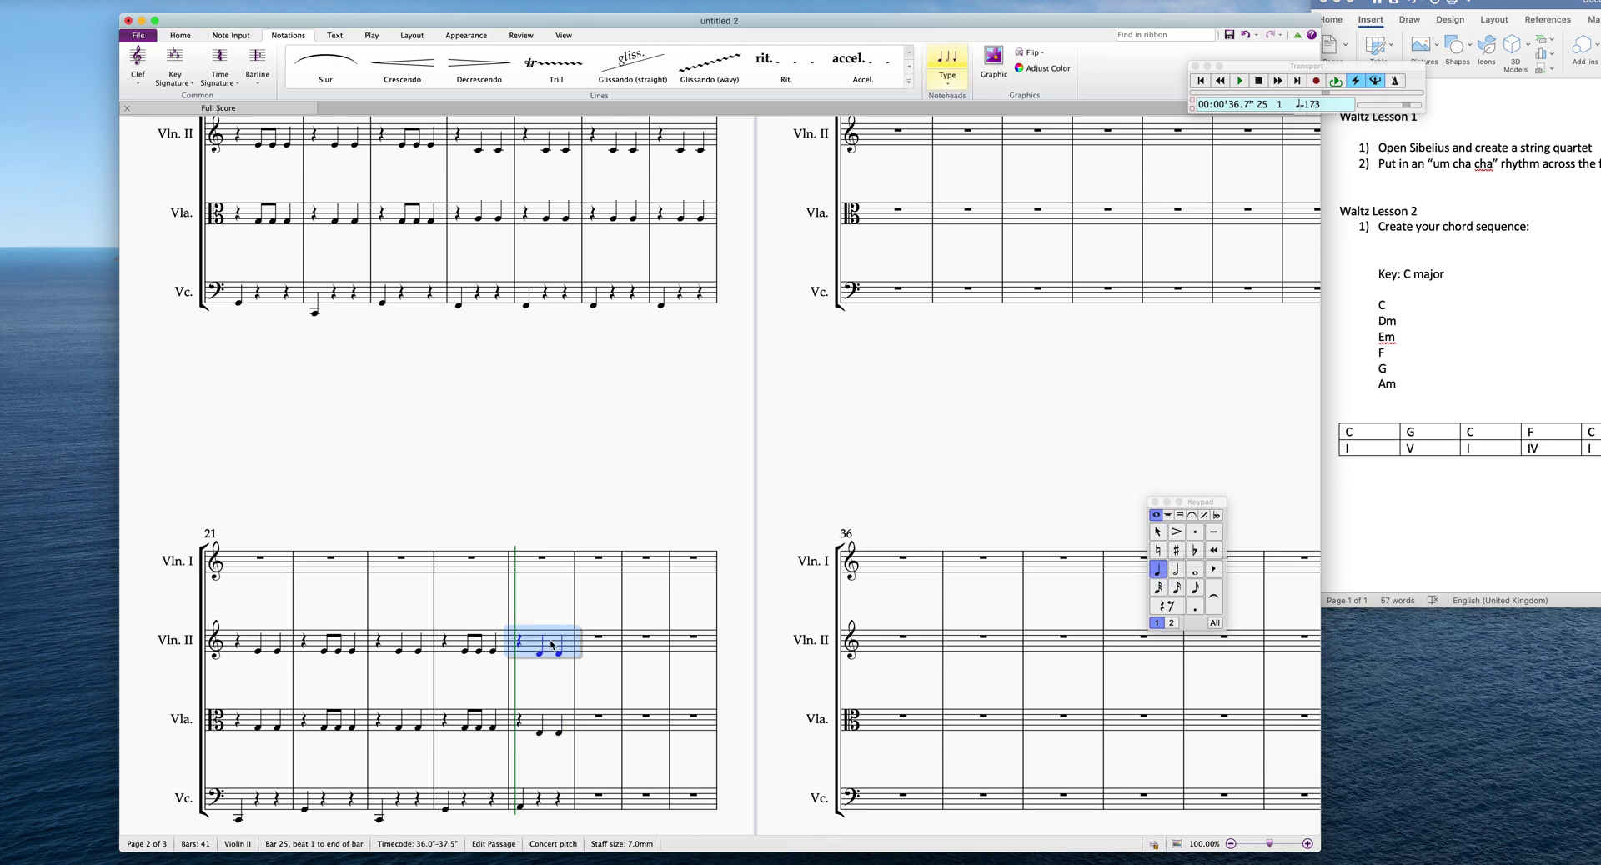
key("Escape")
- Repeat bar 25 of Violin II, Viola and Violoncello three times to fill bars 26–28
scroll(564, 815, "up", 2)
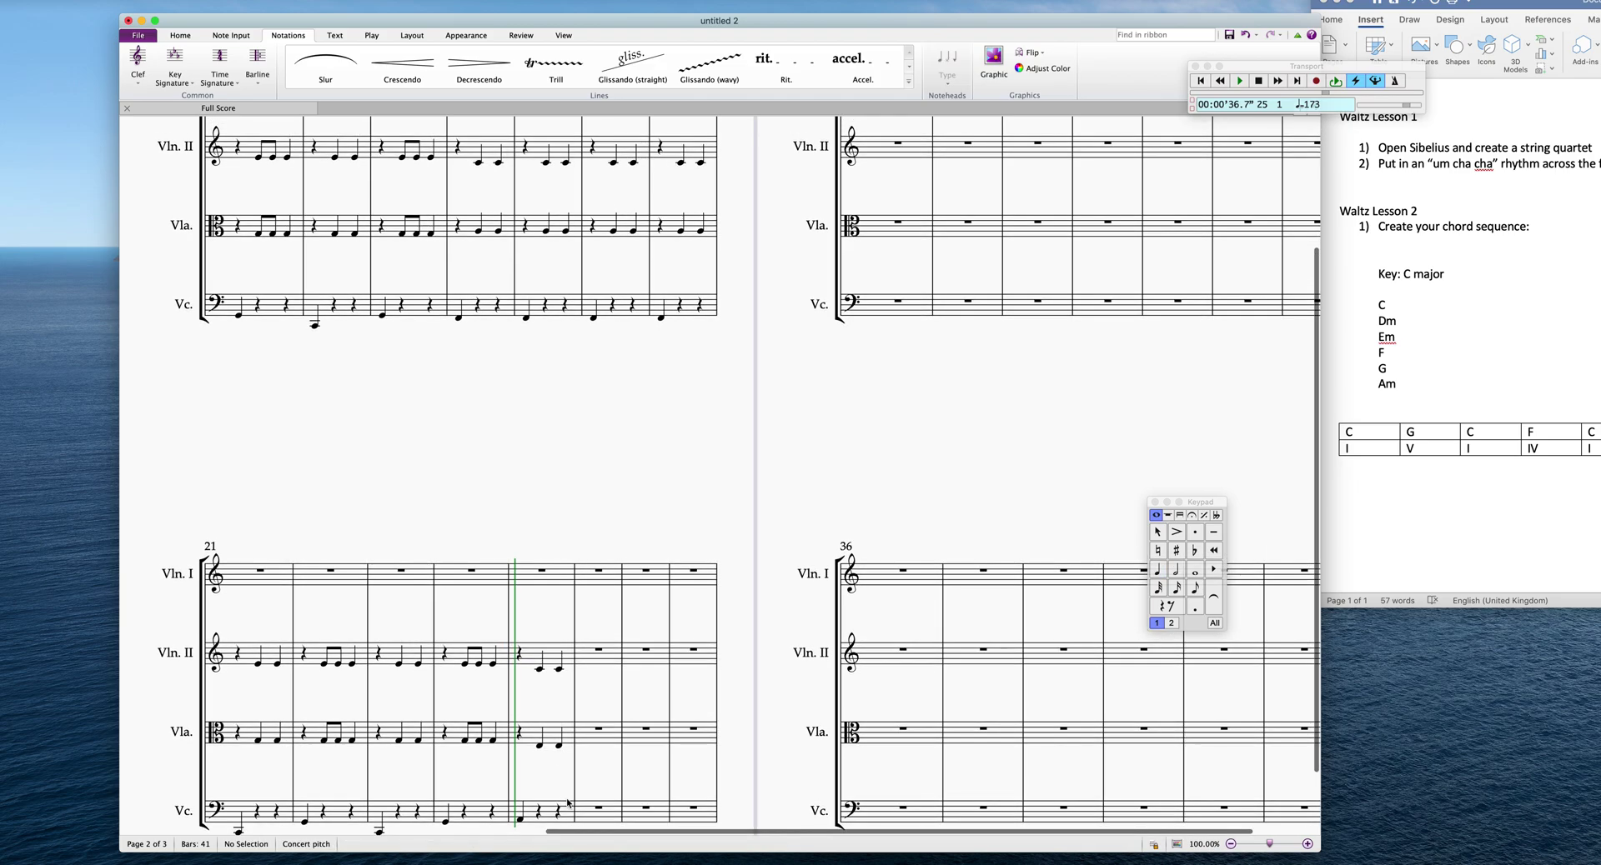
left_click(564, 815)
scroll(564, 816, "down", 1)
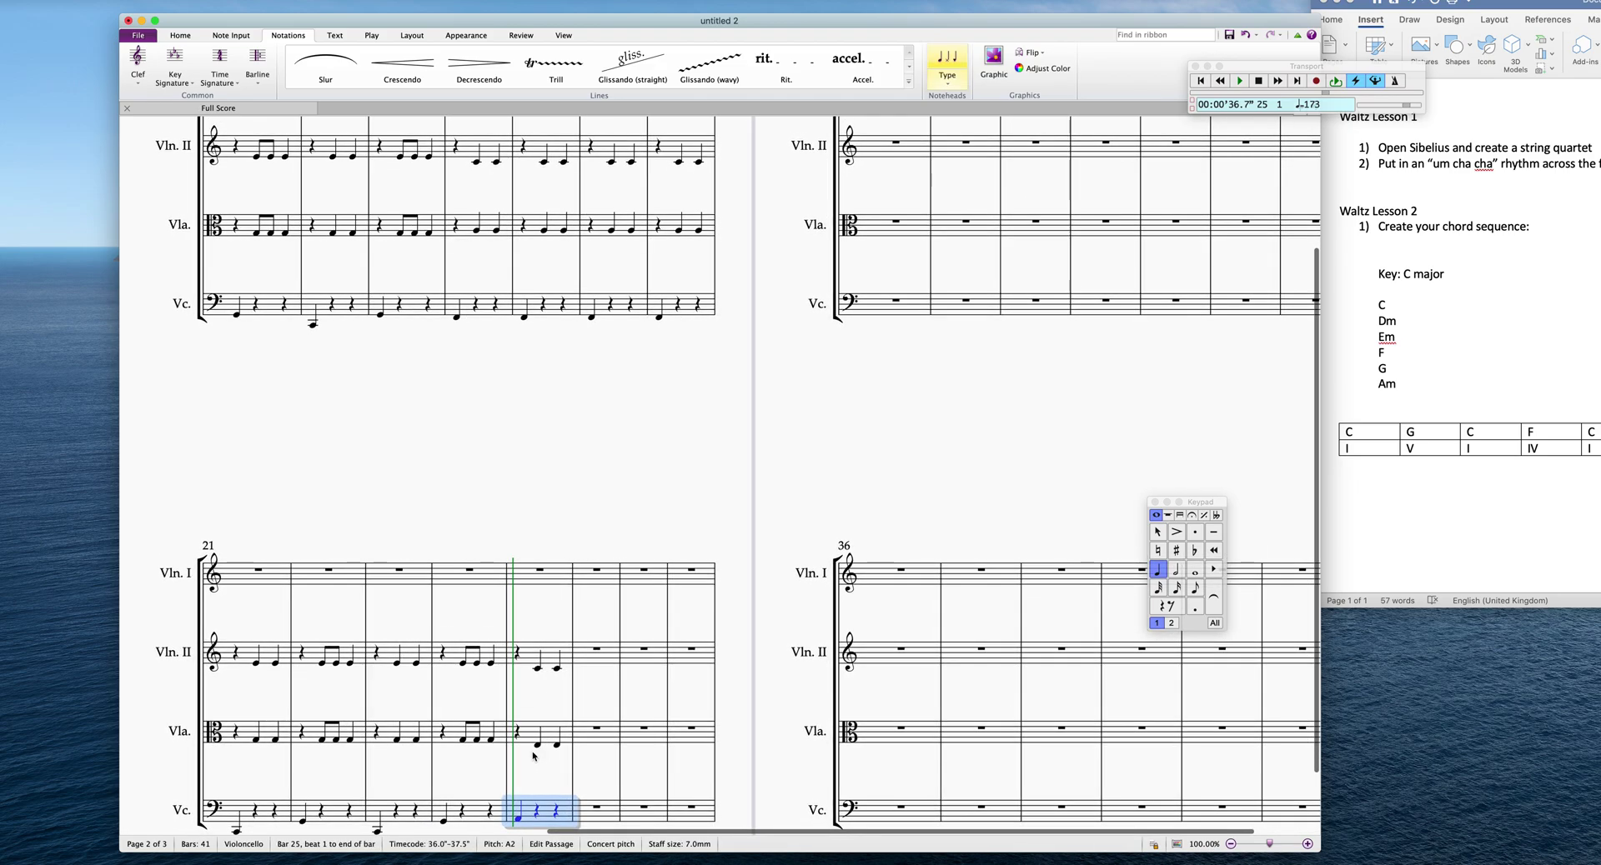
left_click(553, 659, "shift")
key("r")
key("r")
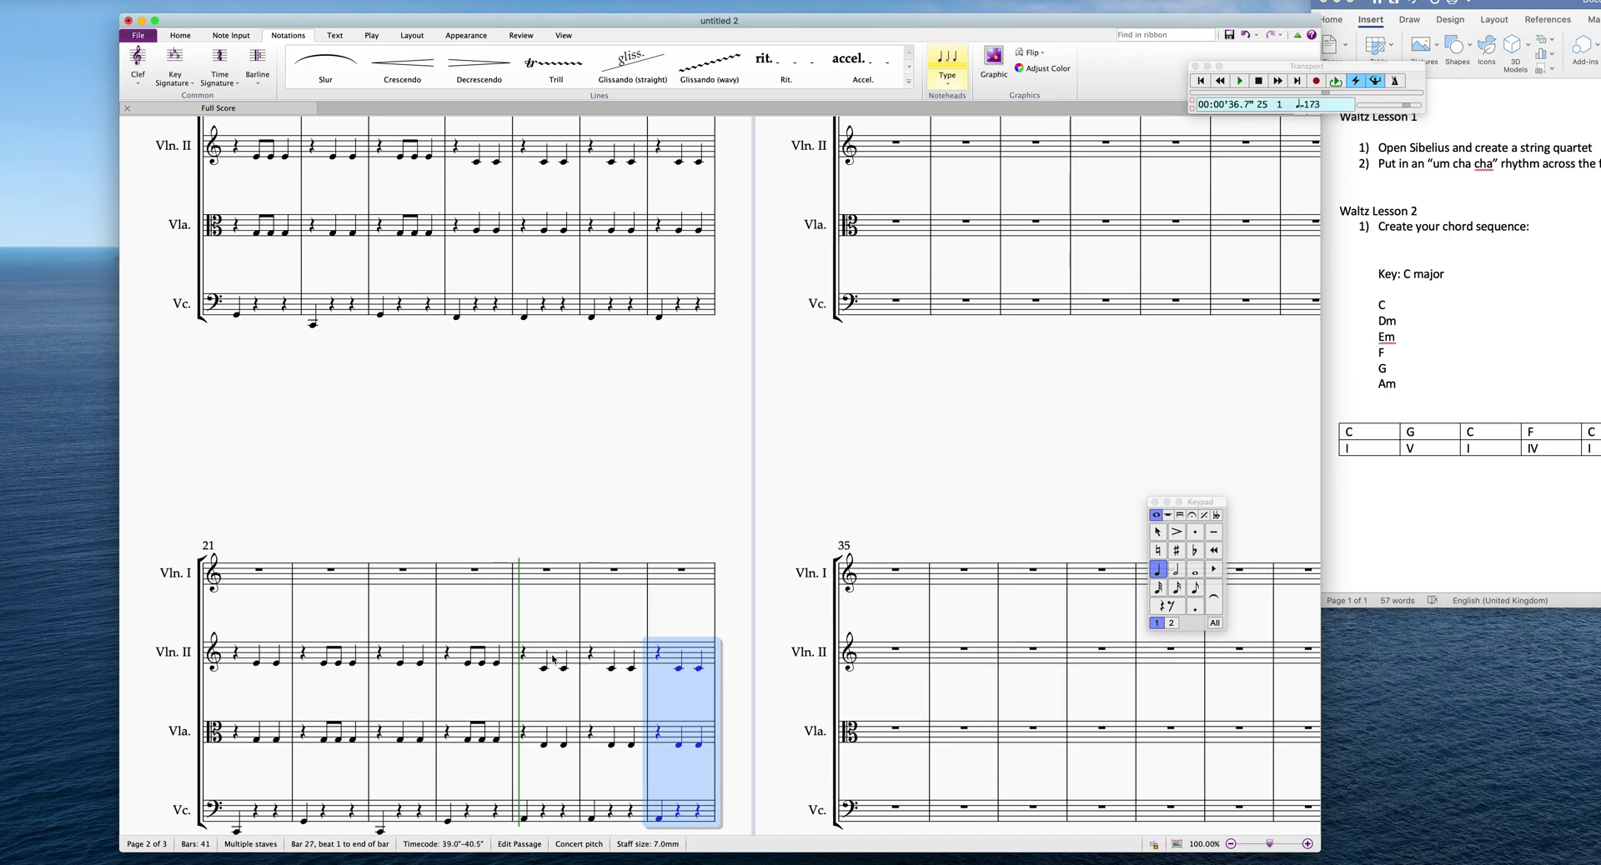
key("r")
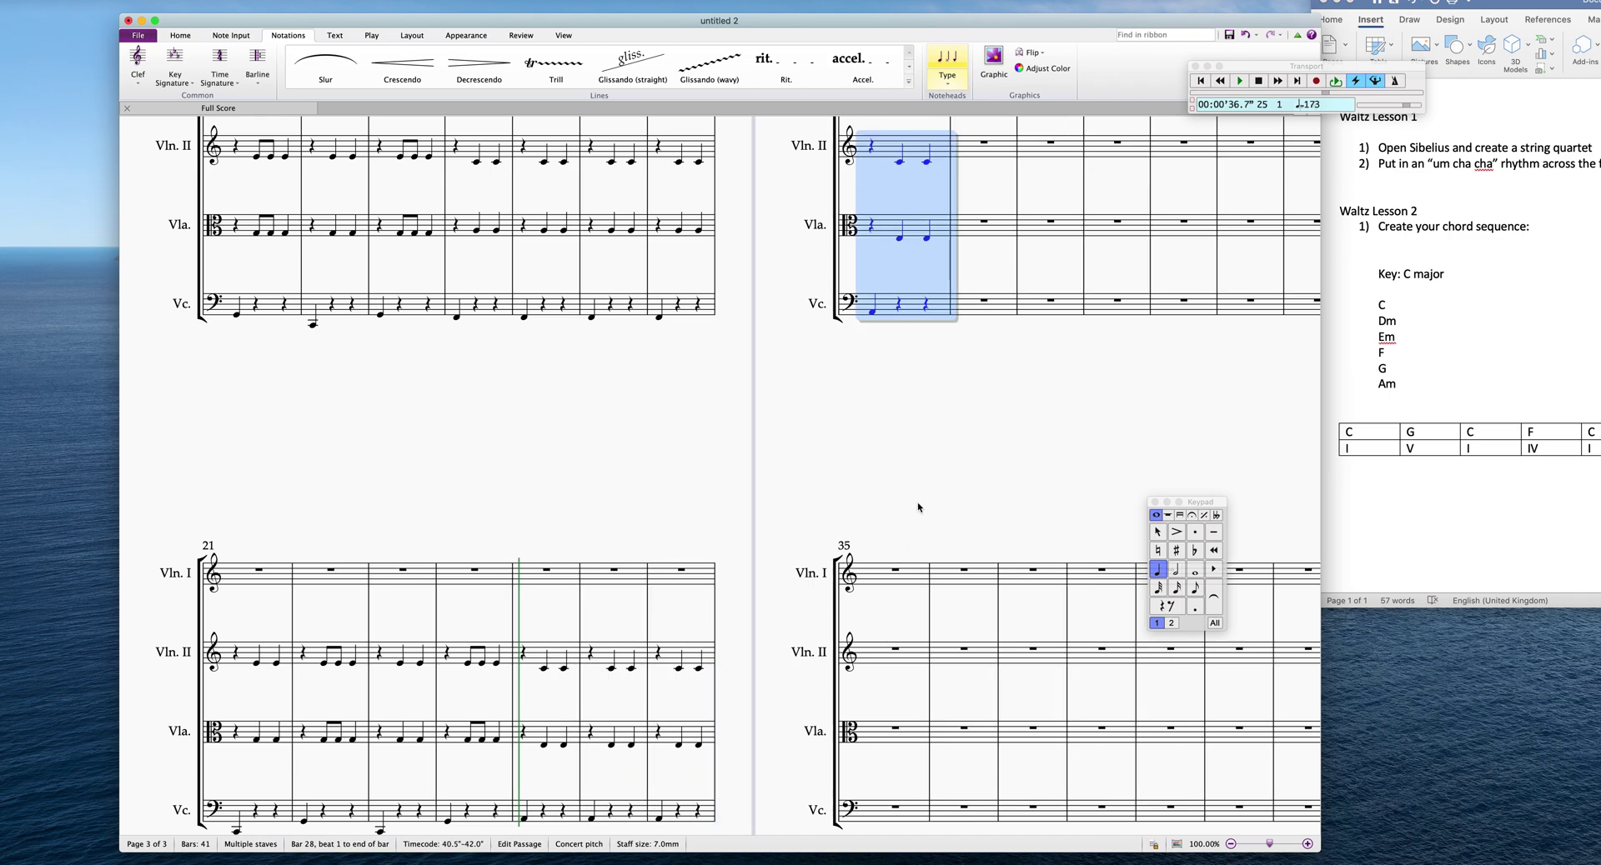
key("Escape")
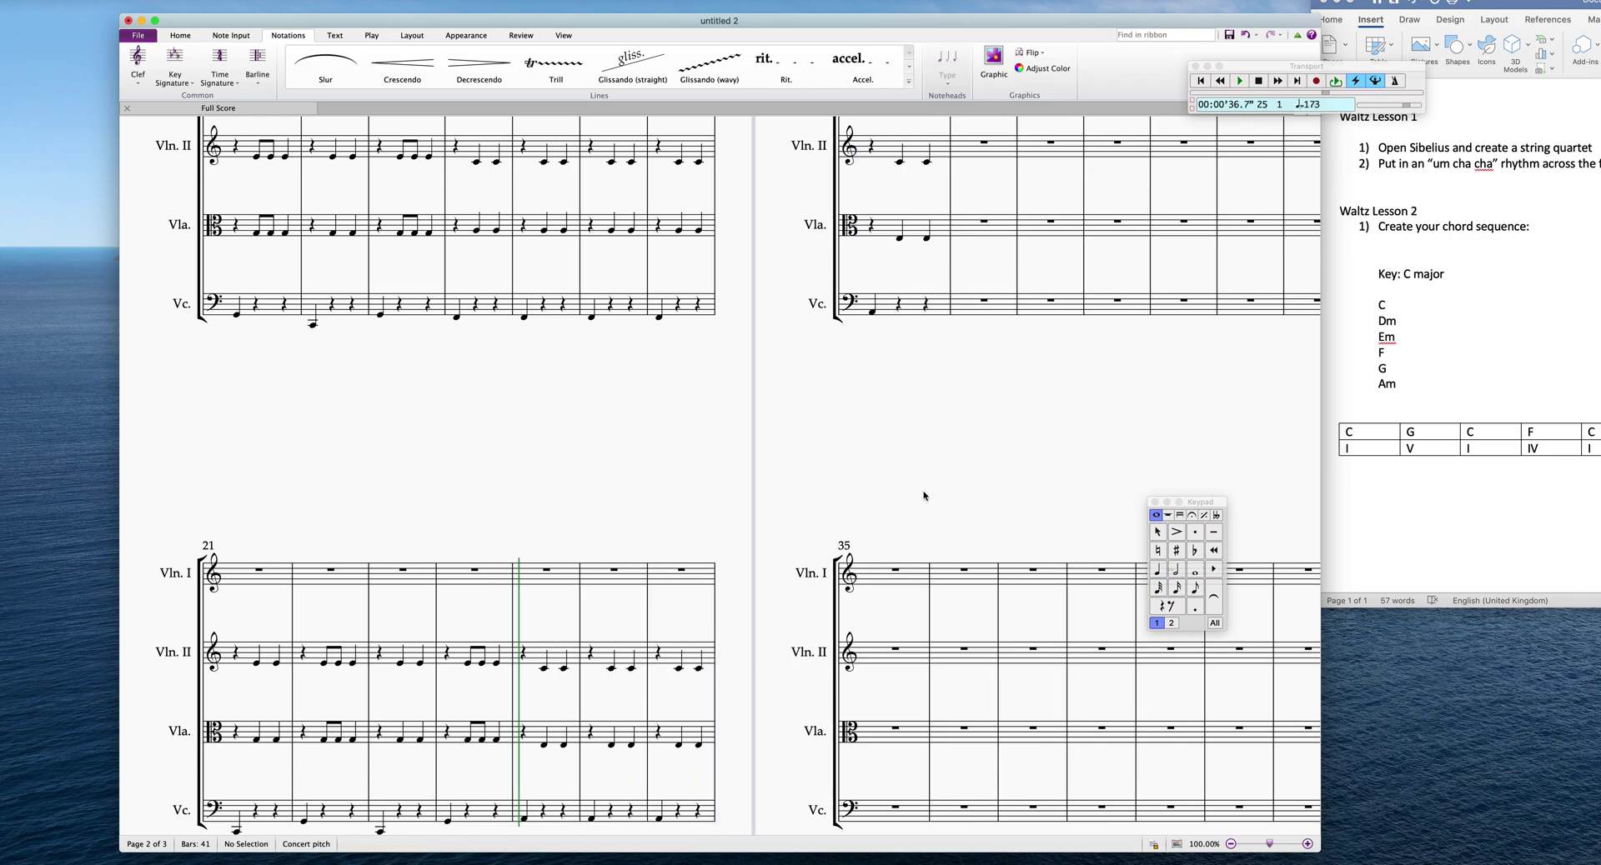
- Shift the Word window to check the chord table, close the Language dialog, and return to the Sibelius score
left_click(1517, 601)
left_click_drag(1308, 622, 1486, 610)
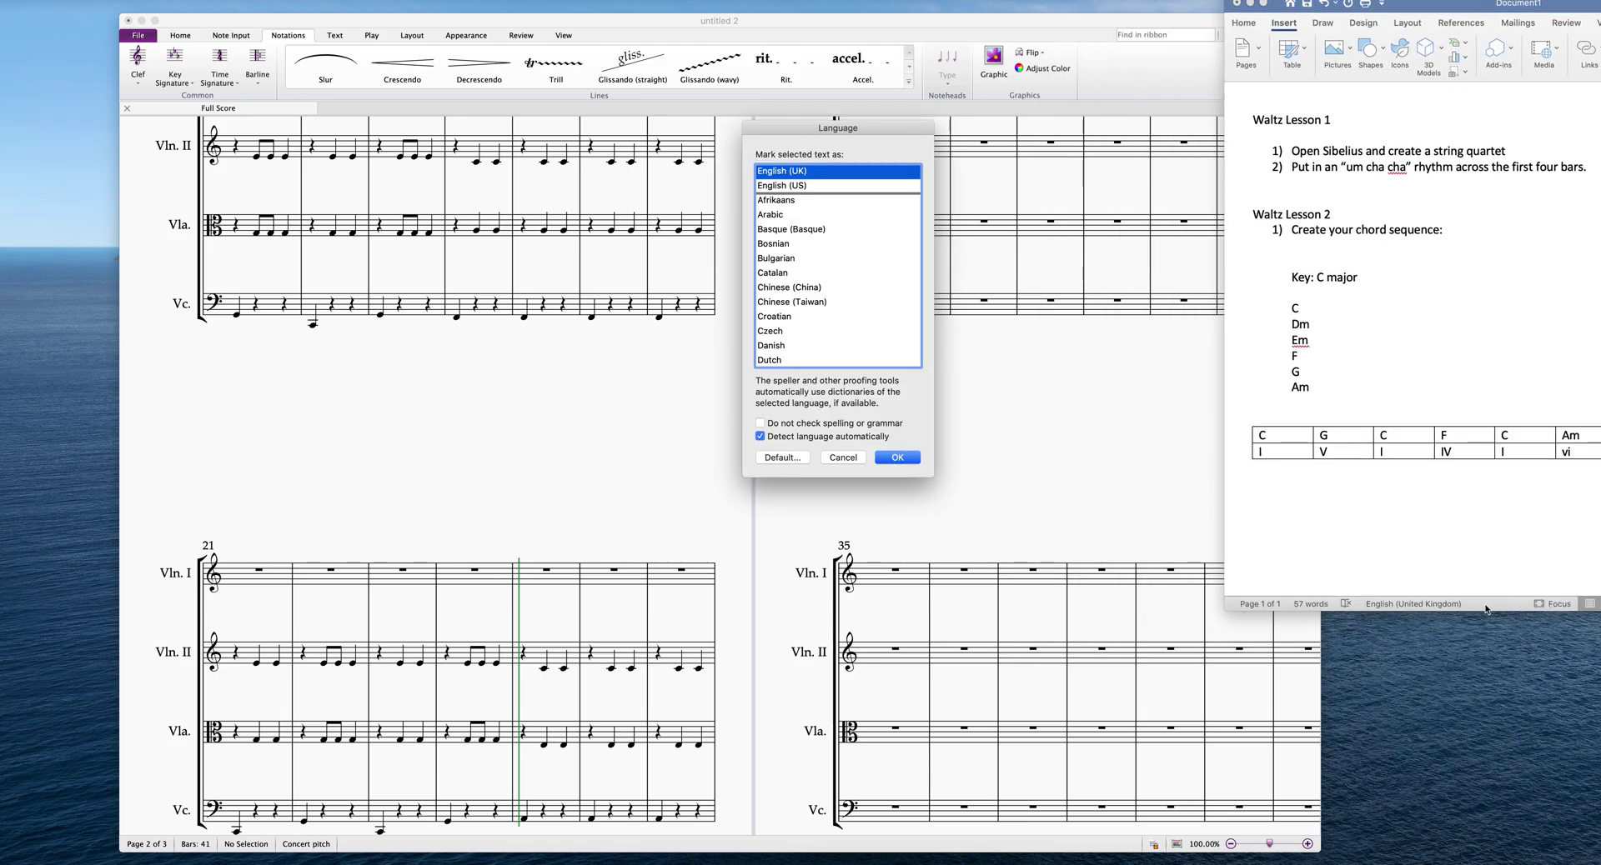
left_click(897, 458)
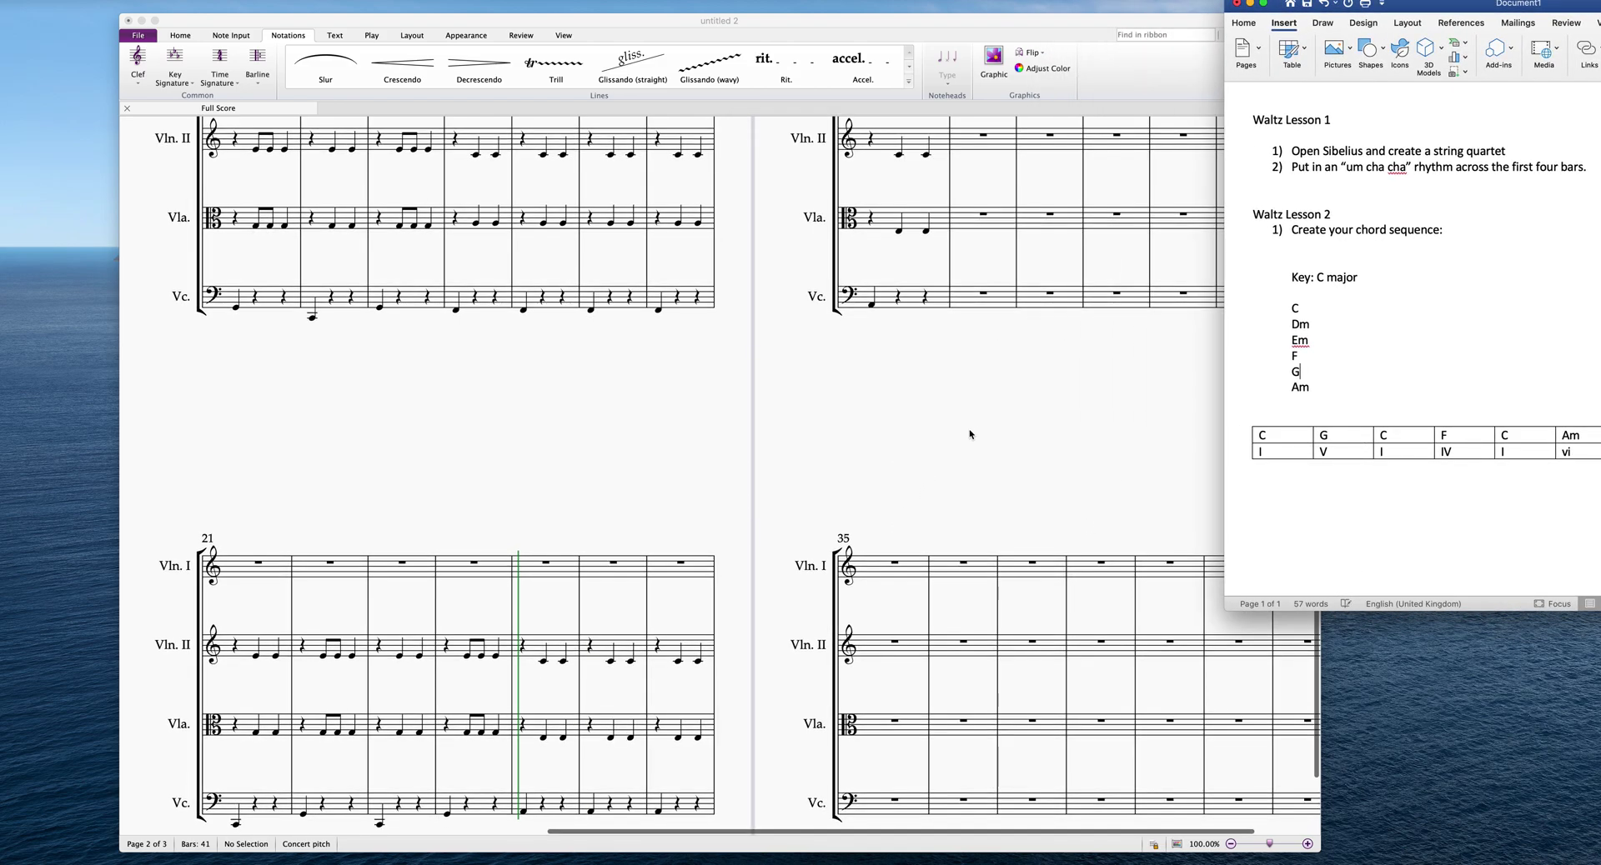
left_click(967, 432)
- Enter crotchets in bar 29: a low Violoncello note on beat 1, F3 in Viola and C4 in Violin II on beats 2 and 3
scroll(761, 501, "up", 3)
scroll(760, 500, "right", 3)
left_click(1157, 569)
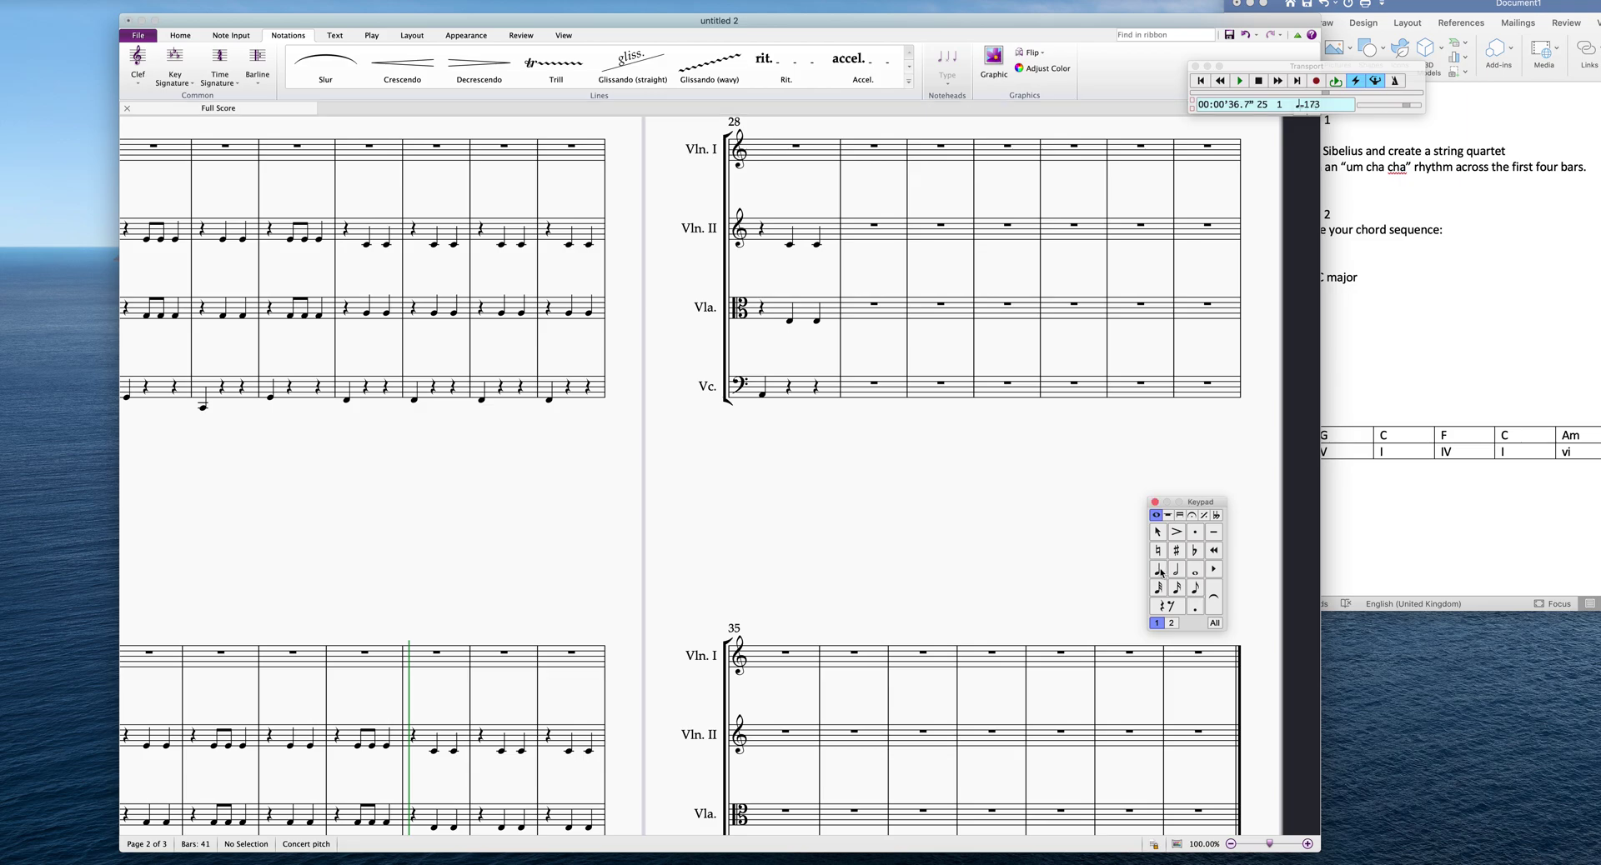
scroll(914, 432, "down", 1)
scroll(875, 383, "up", 1)
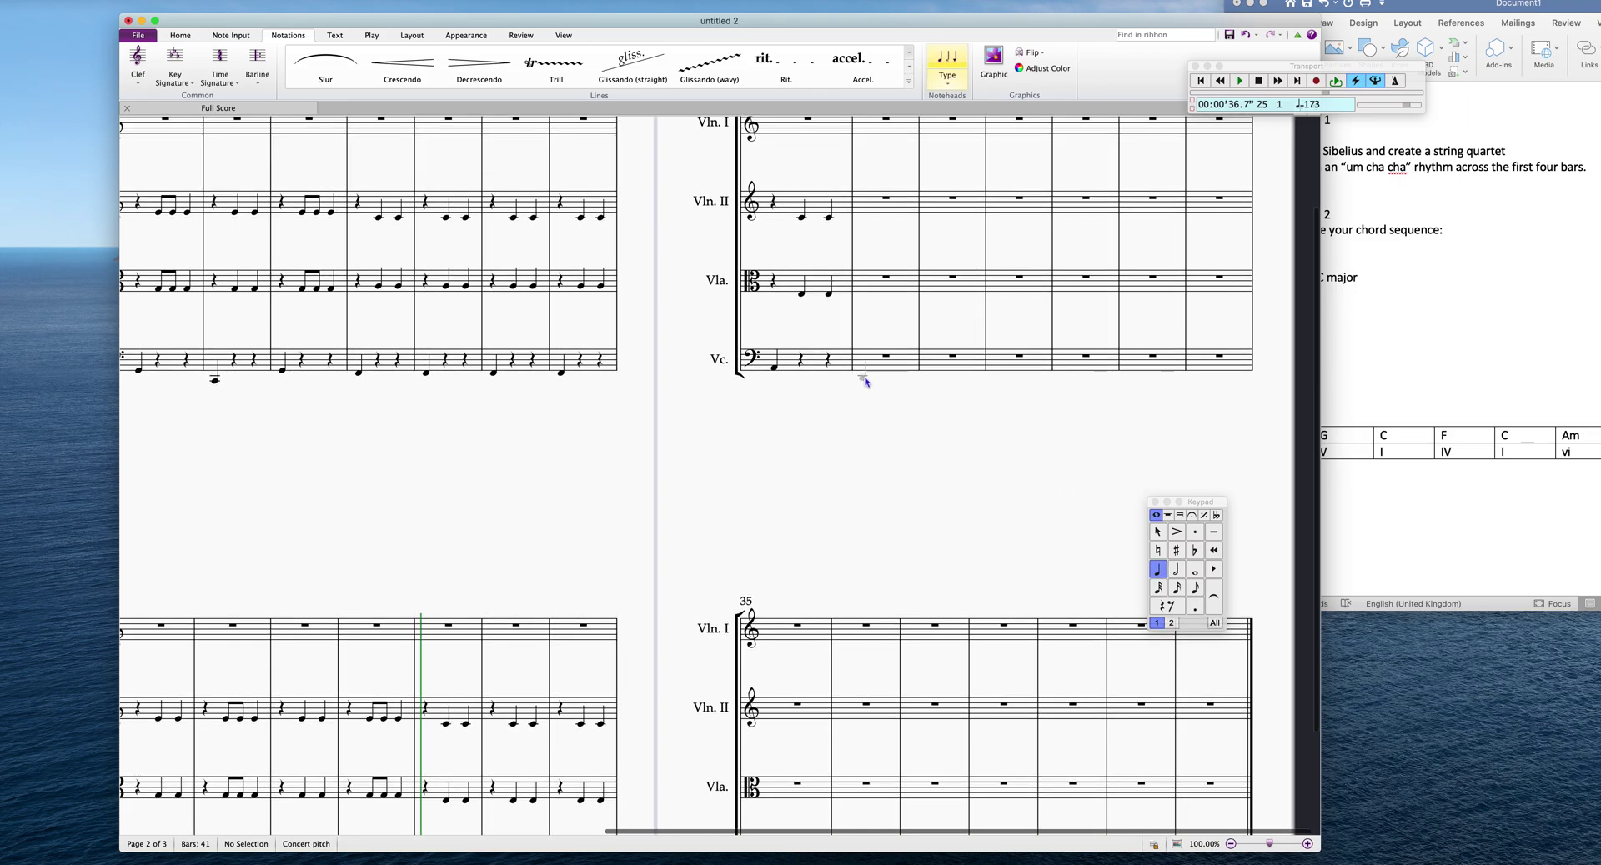
left_click(863, 380)
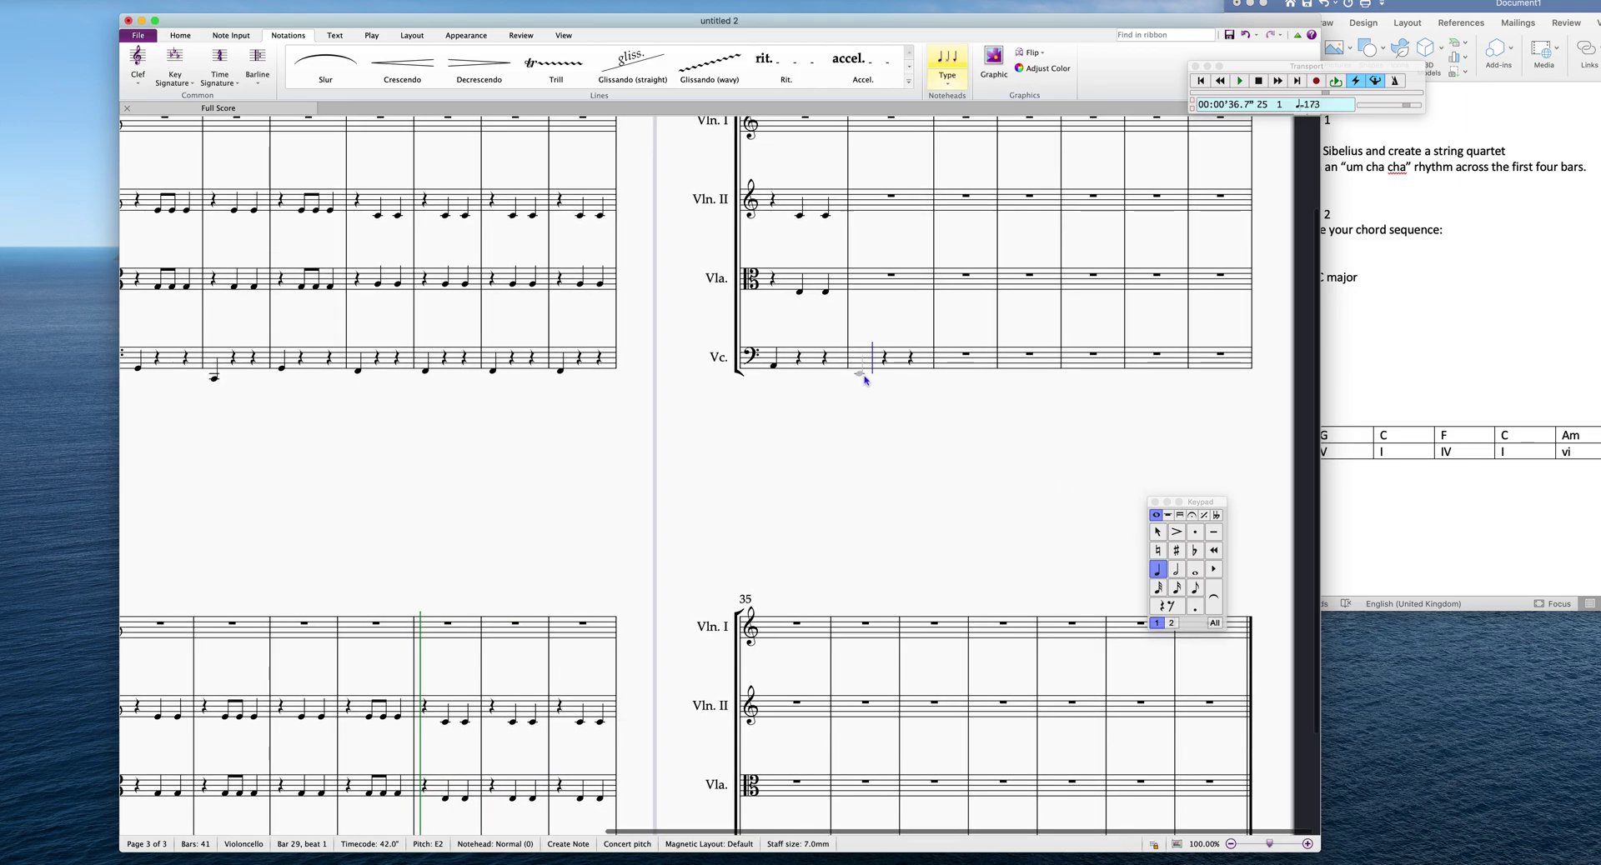
left_click(897, 294)
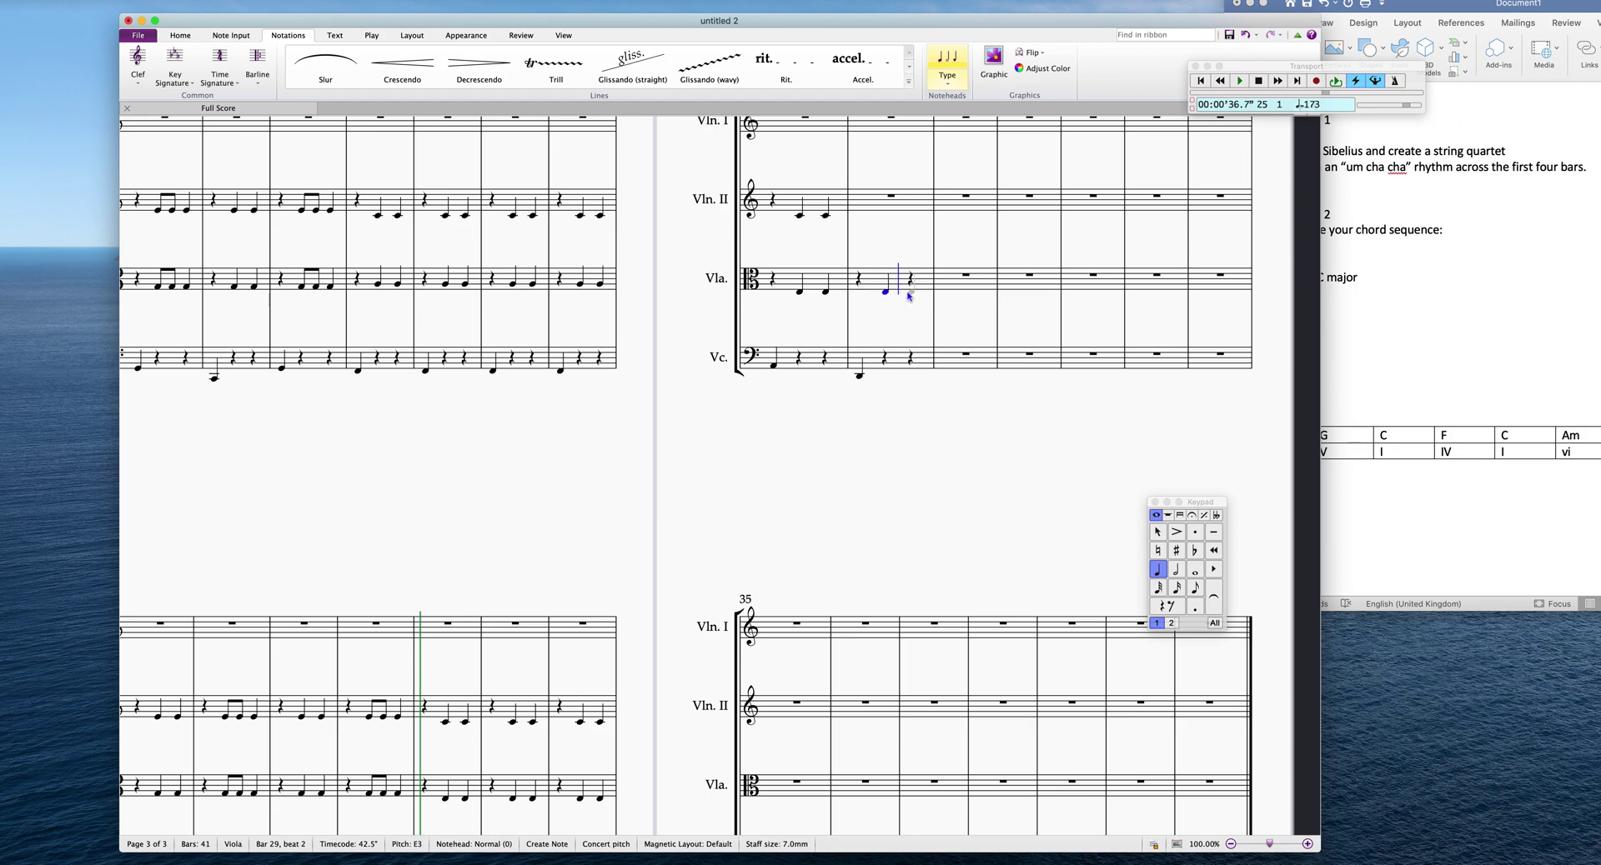
left_click(910, 290)
left_click(884, 215)
left_click(912, 216)
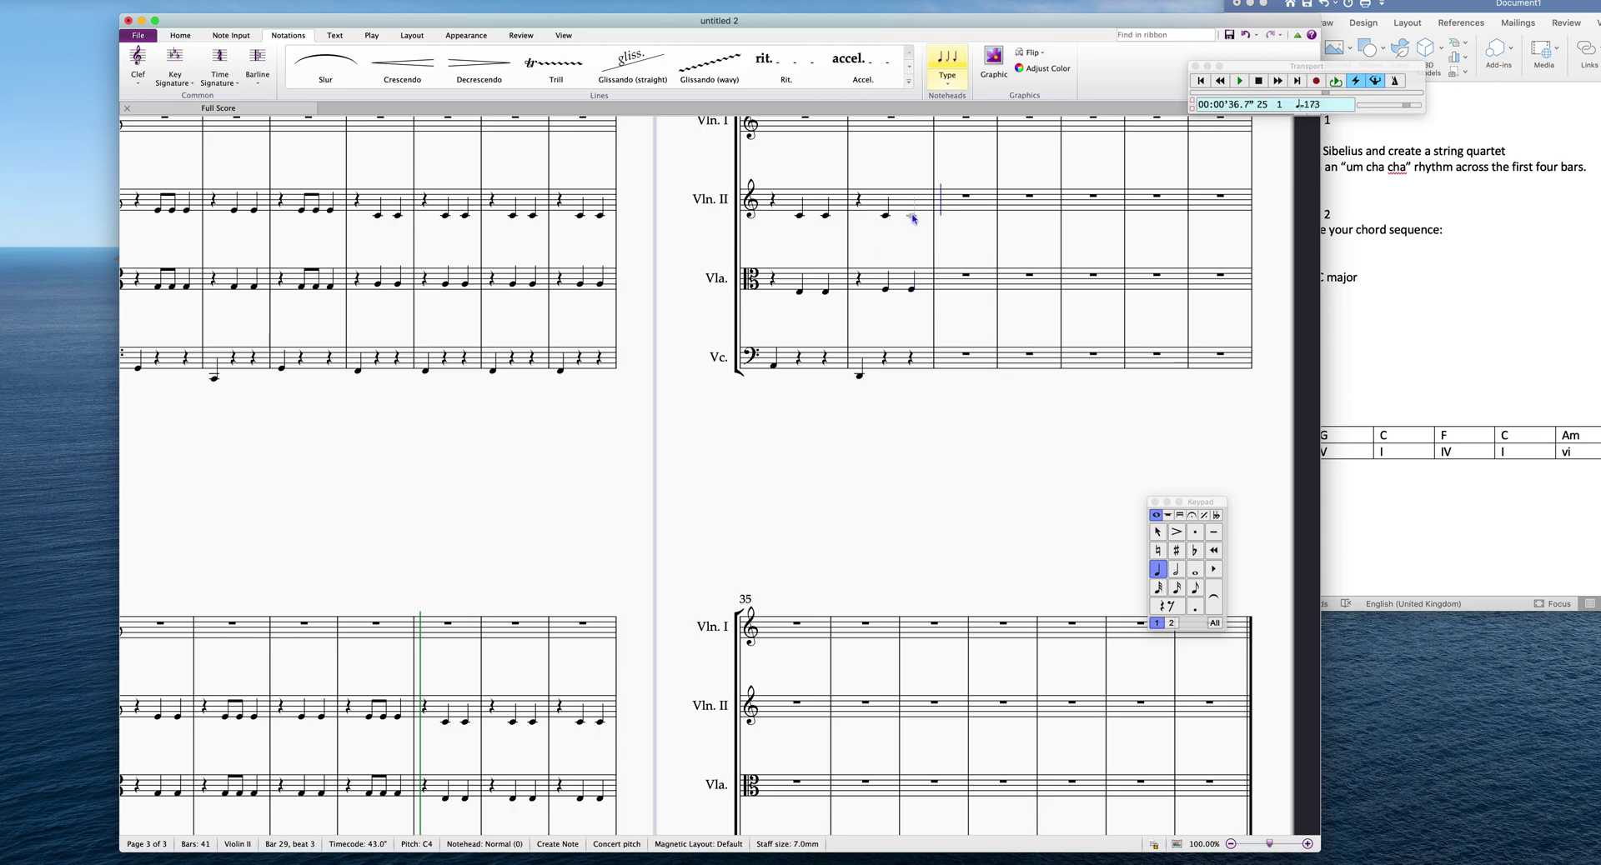
scroll(912, 217, "down", 1)
key("Escape")
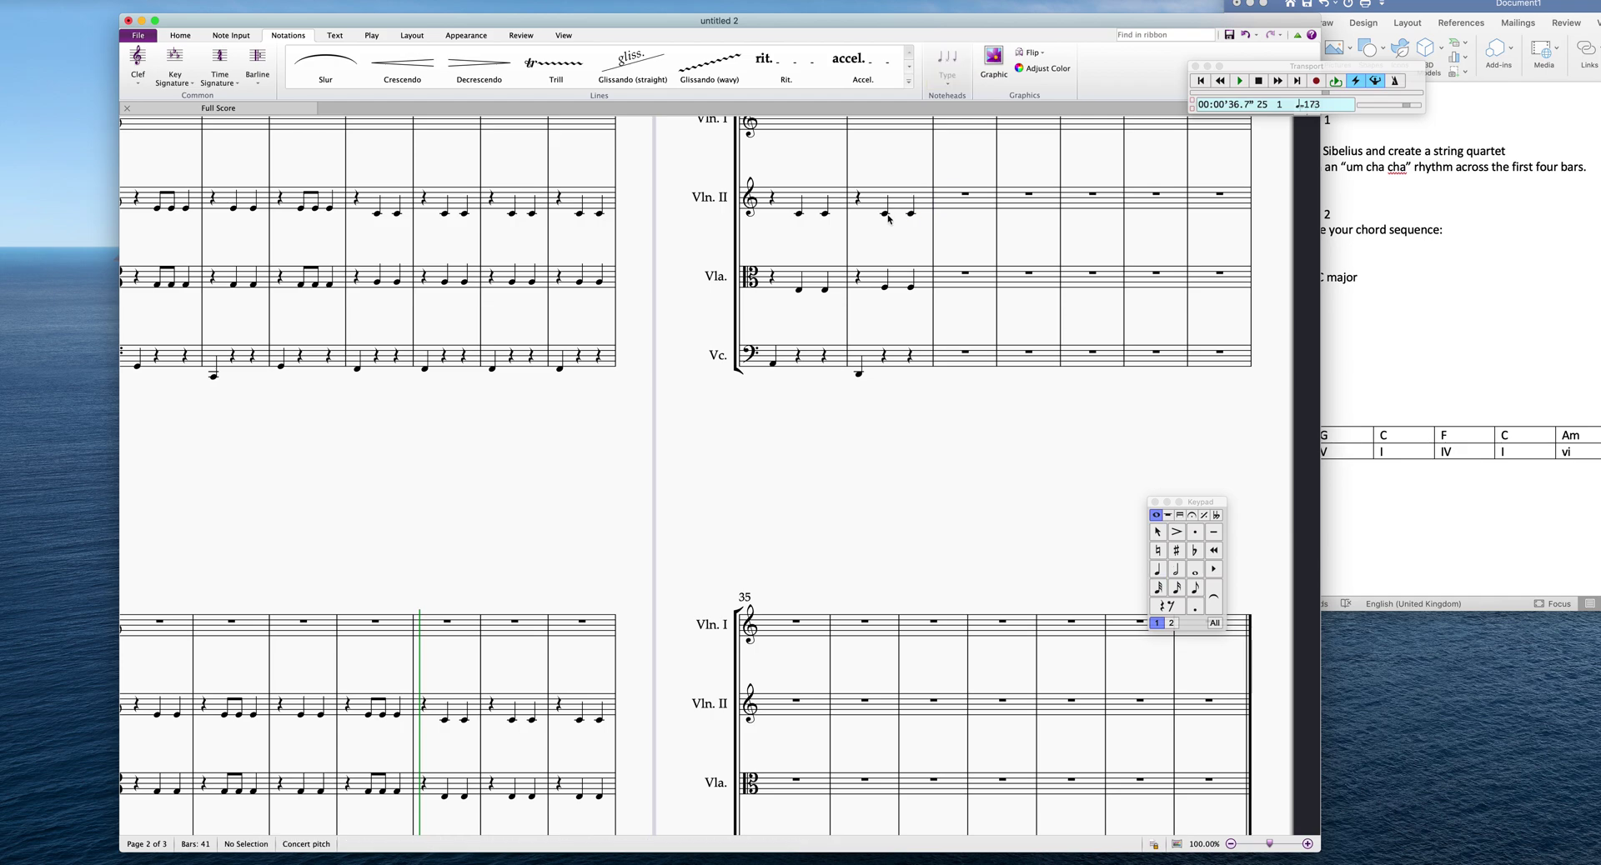
- Lower the two Violin II notes in bar 29 to A3
left_click(886, 288)
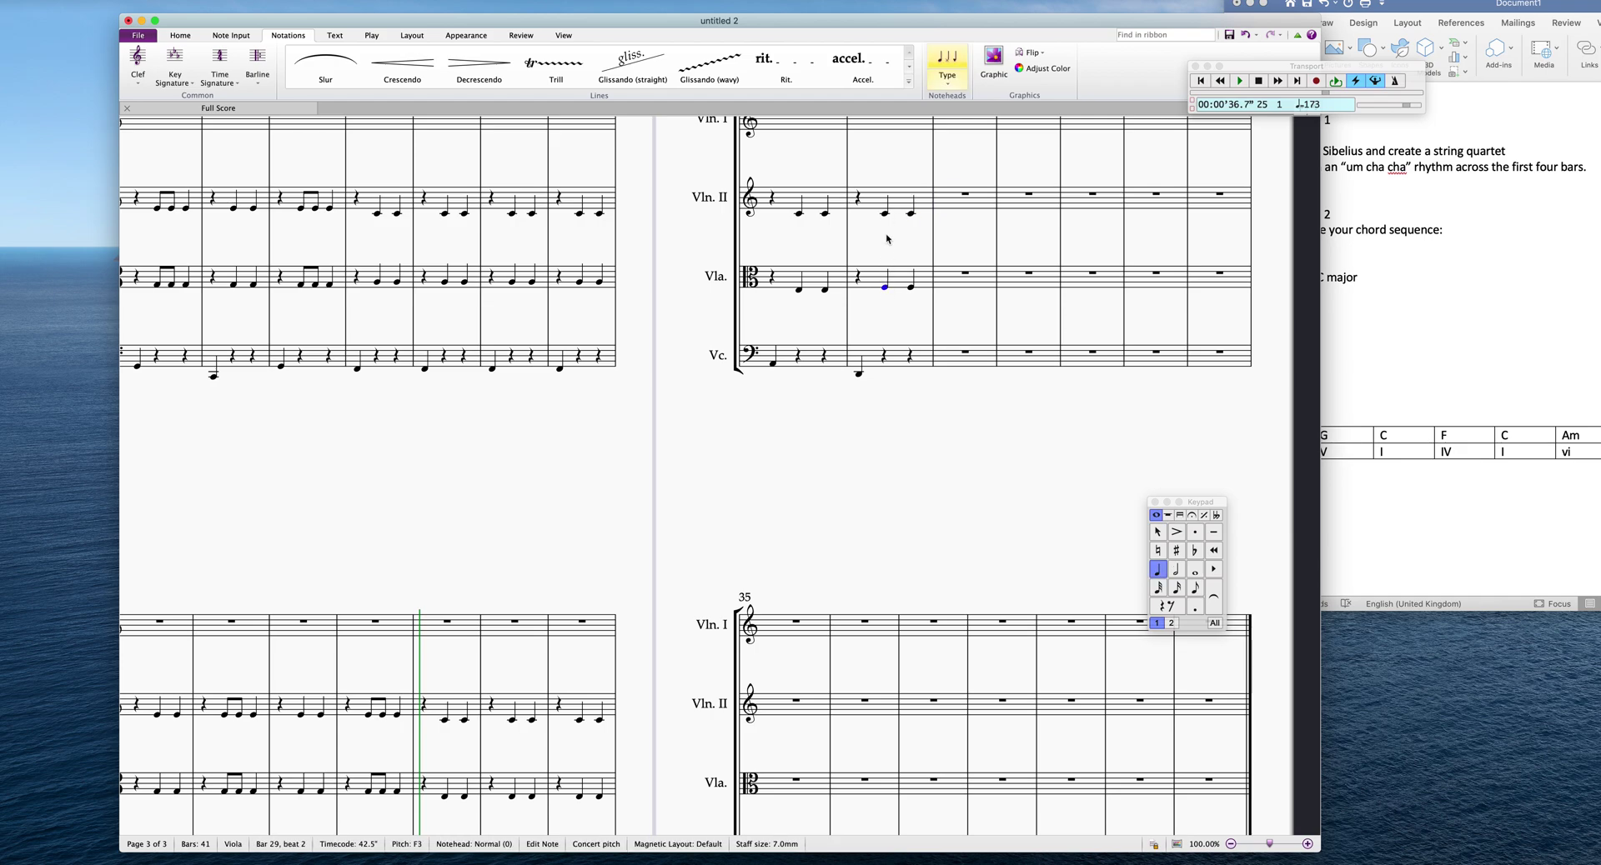
left_click(885, 213)
left_click(912, 215, "shift")
key("Down")
key("Down")
key("Down")
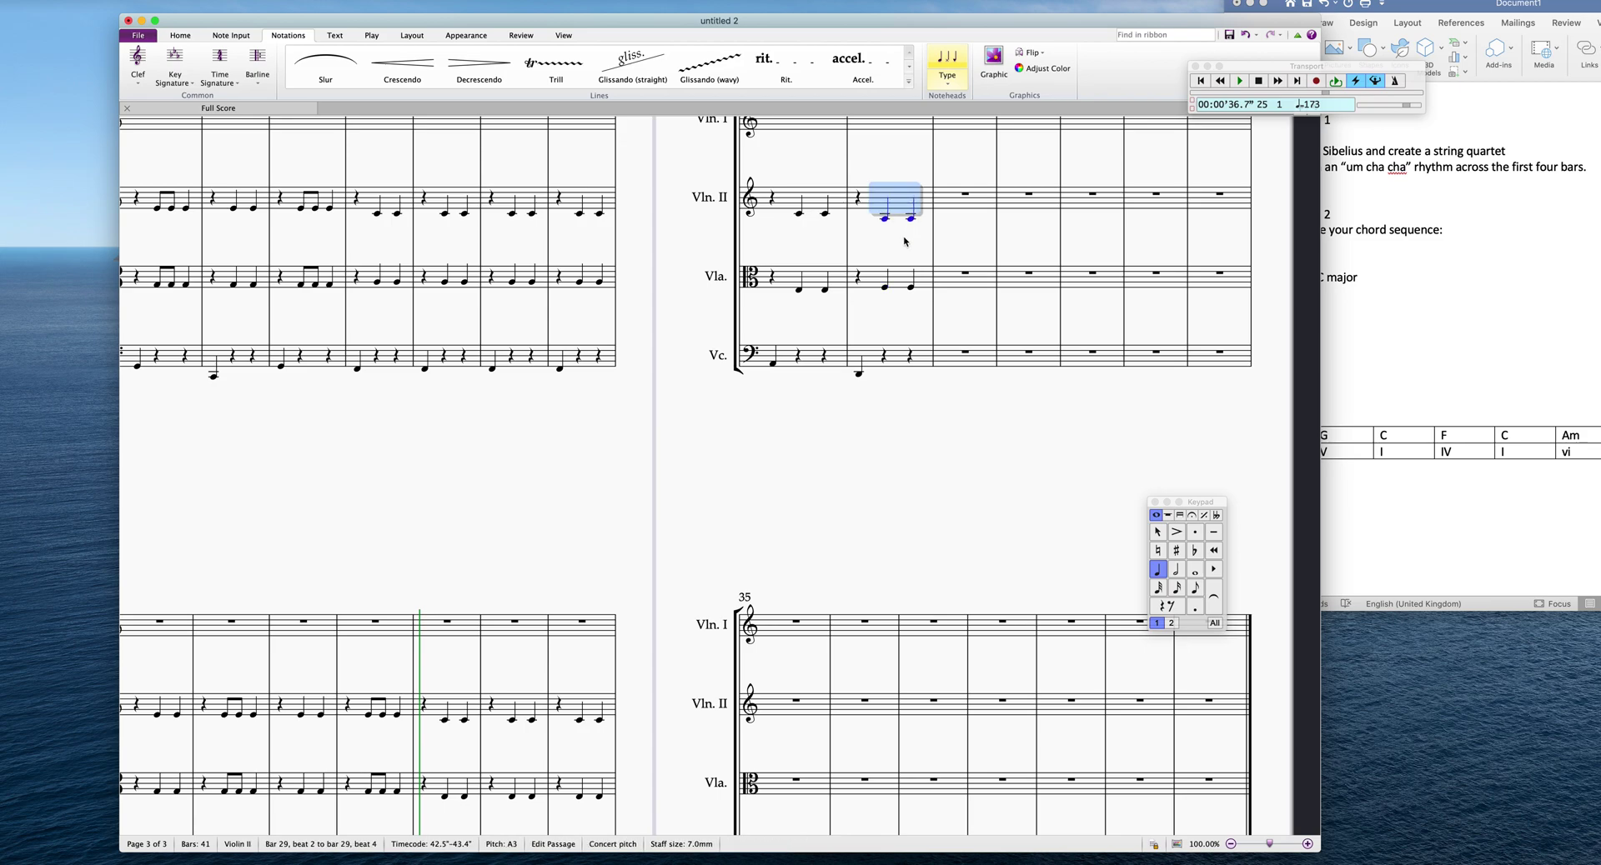
- Repeat bar 29 of Violin II, Viola and Violoncello three times to fill bars 30–32
left_click(906, 204)
left_click(900, 357, "shift")
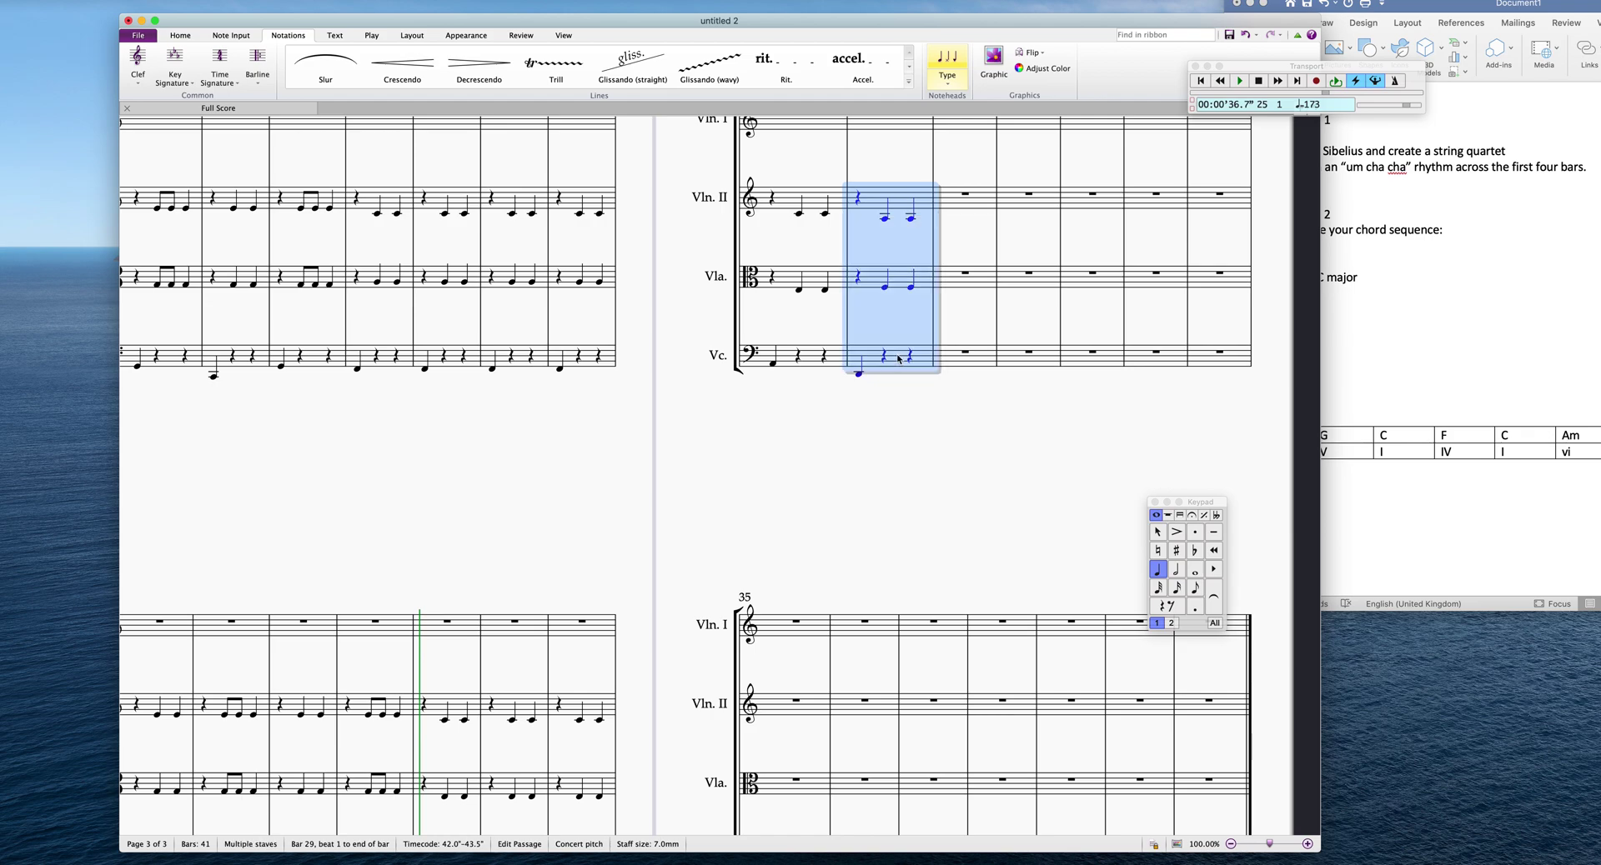
key("r")
key("r")
key("r")
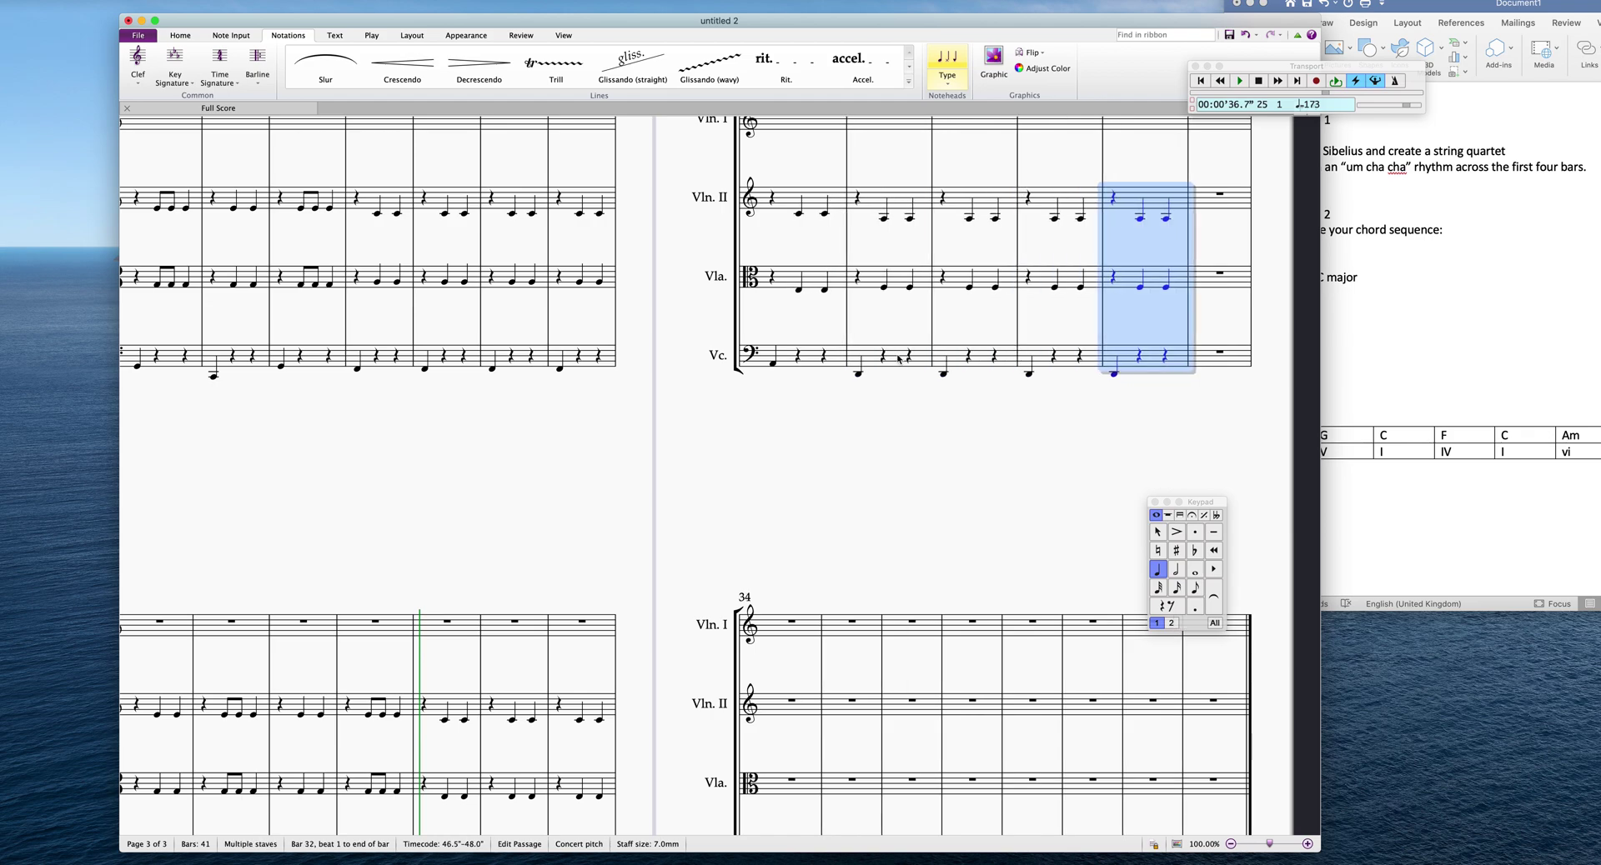
left_click(978, 422)
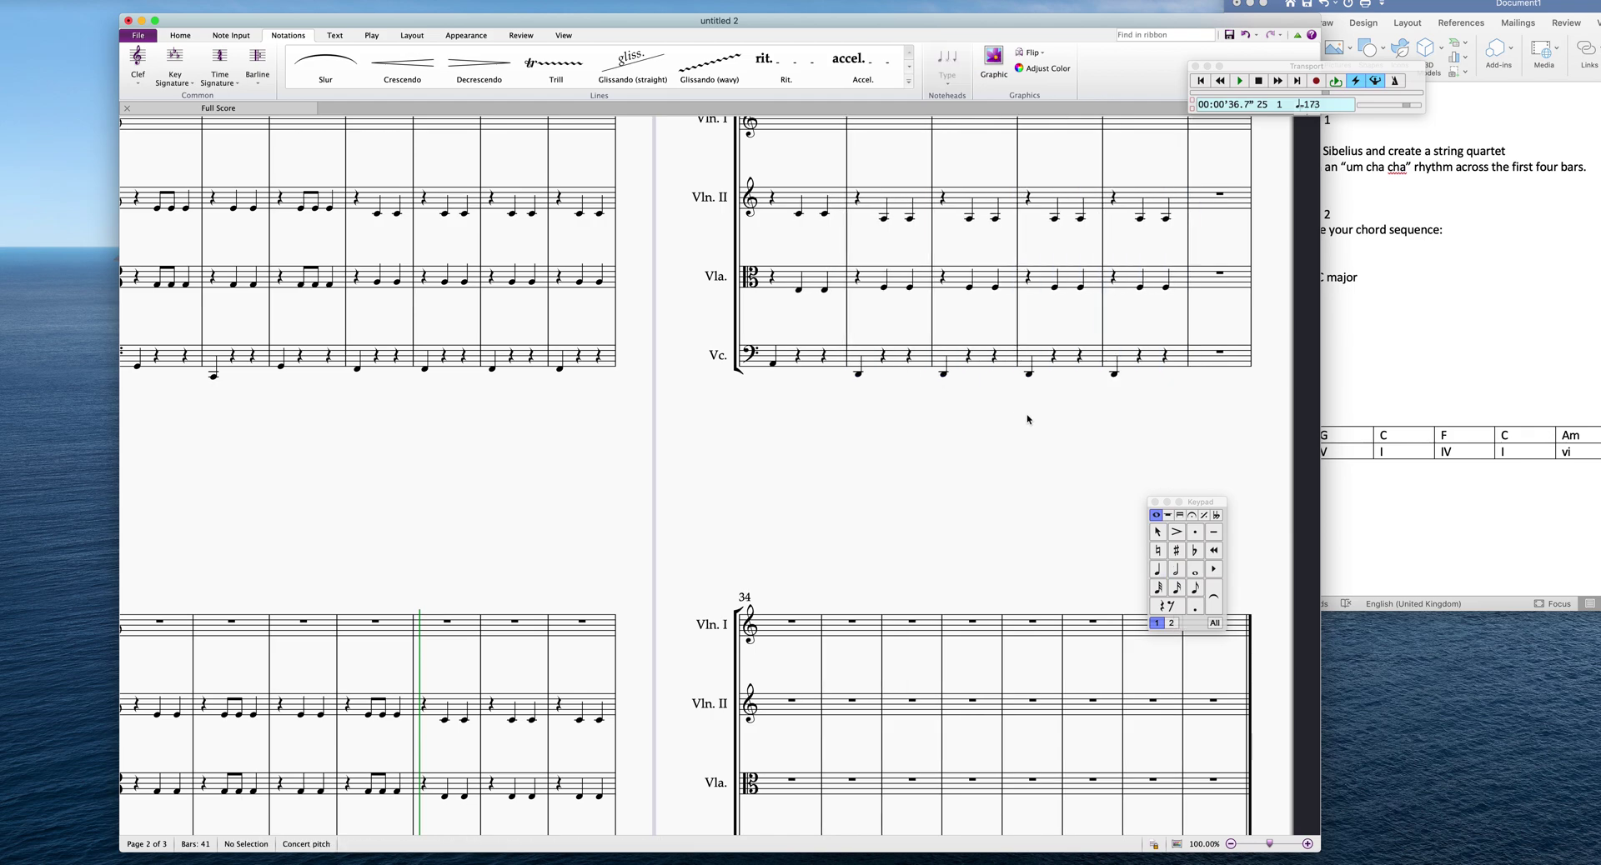
- Check the chord table in the Word document, nudge its window, and return to the Sibelius score
left_click(1507, 534)
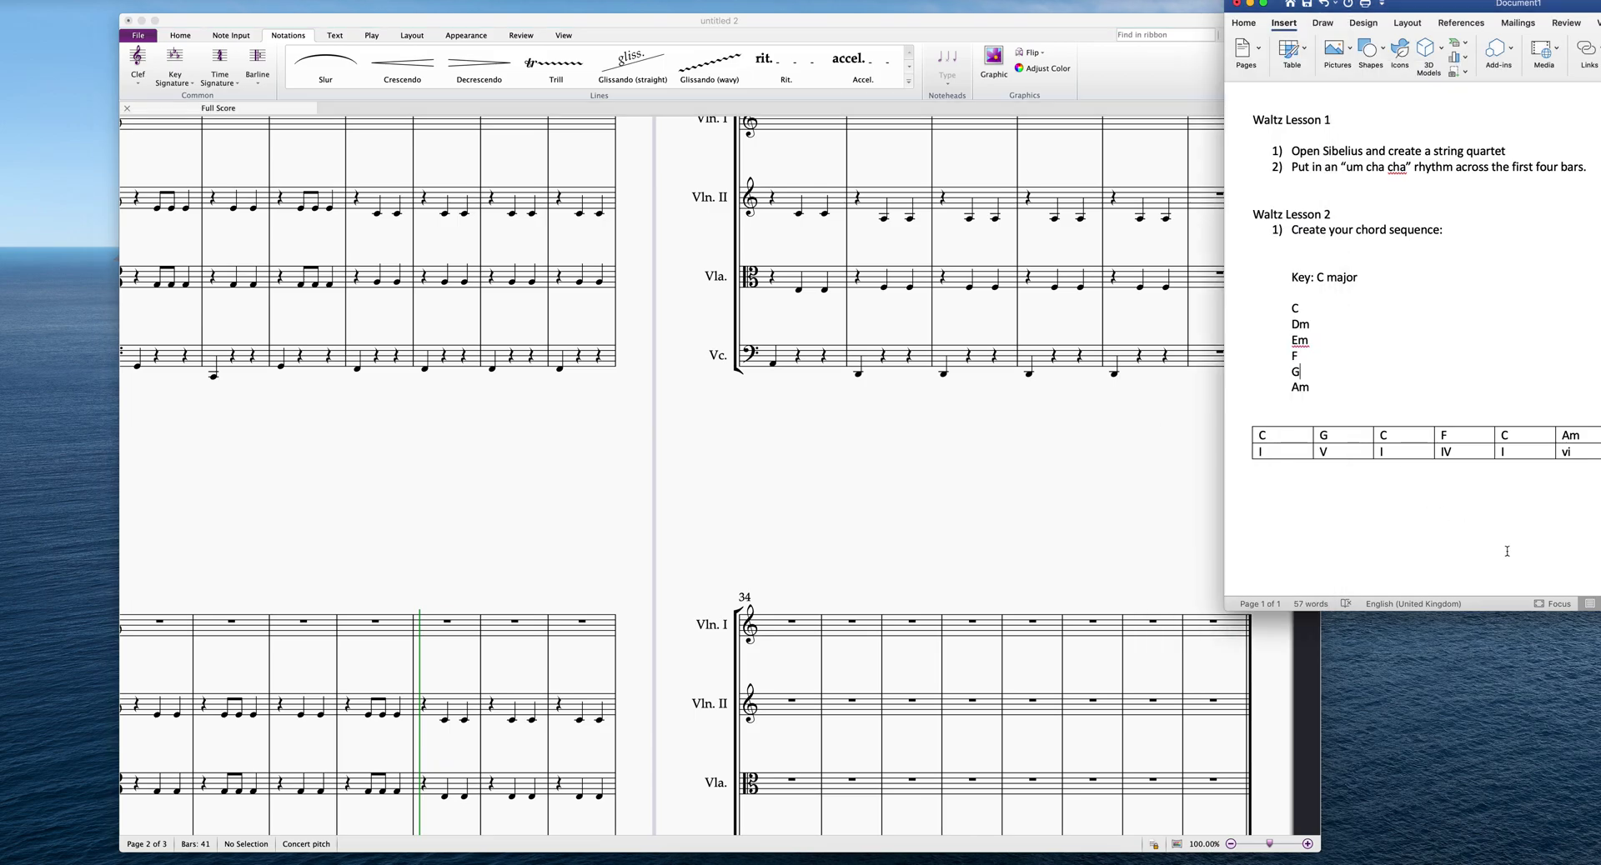
mouse_move(1509, 611)
left_mouse_down()
mouse_move(1318, 617)
mouse_move(1512, 617)
left_mouse_up()
left_click(1076, 464)
- Copy bars 8–11 of Violin II, Viola and Violoncello to bars 33–36
scroll(1076, 465, "right", 2)
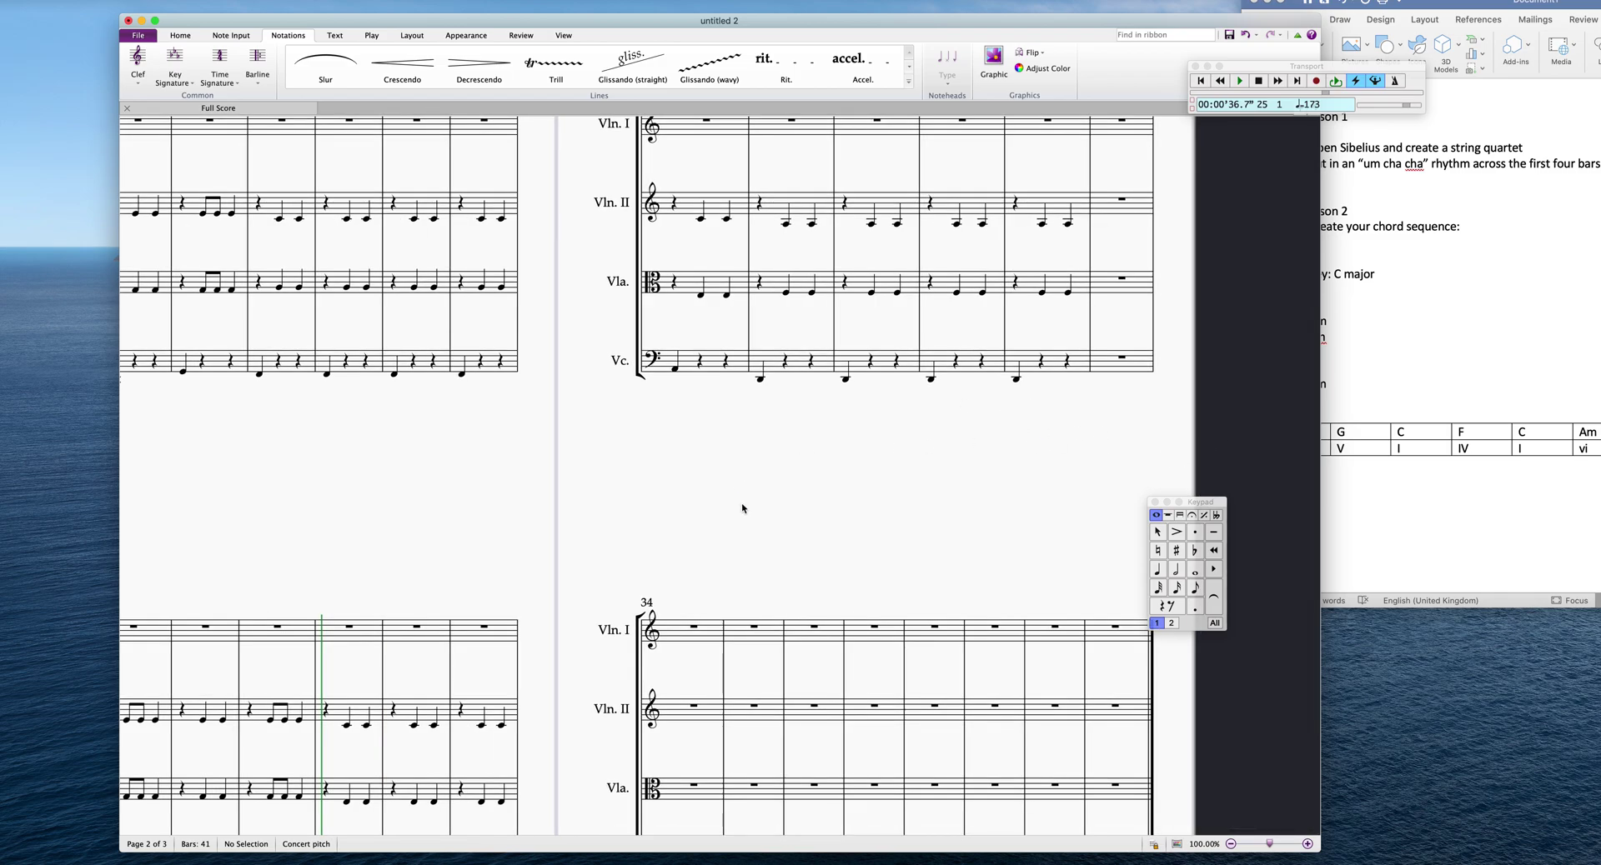
scroll(797, 494, "left", 10)
scroll(797, 493, "down", 3)
scroll(536, 431, "left", 10)
scroll(536, 431, "down", 1)
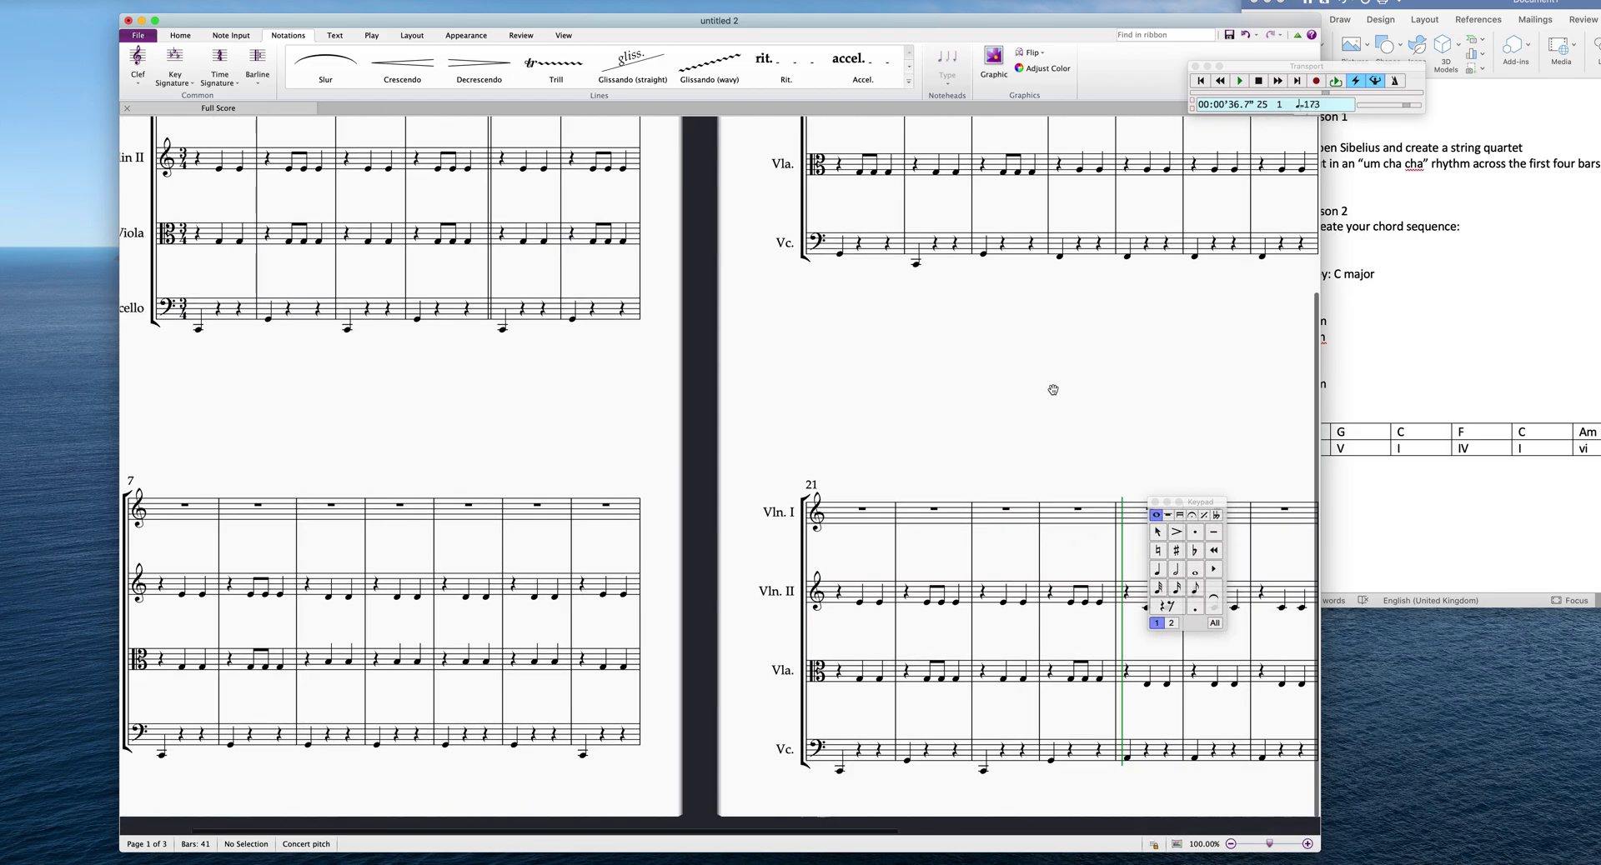
left_click(422, 691)
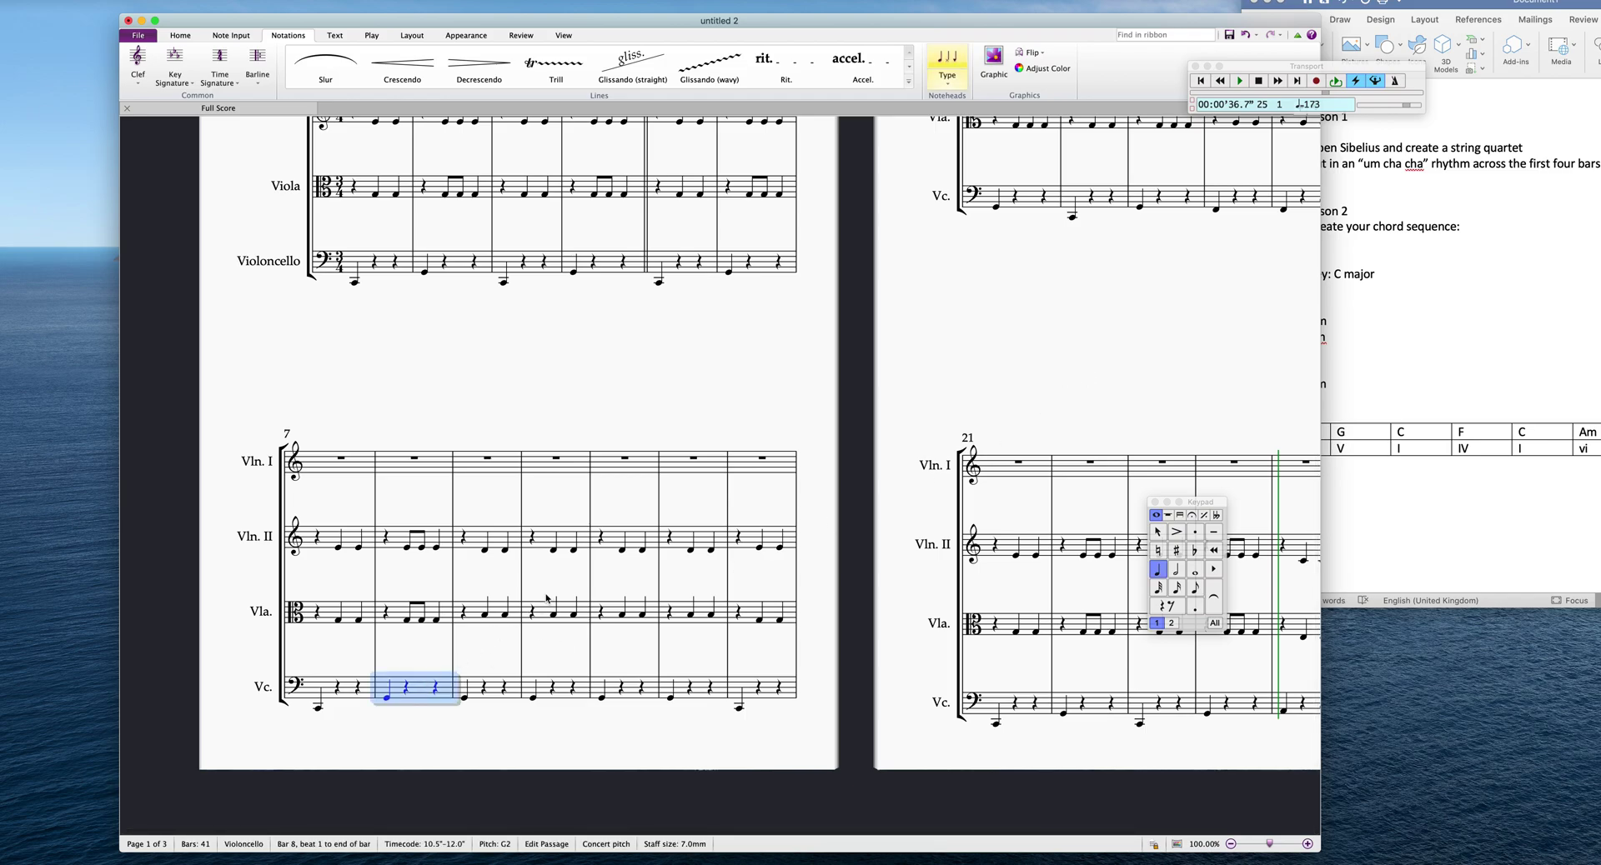
left_click(638, 541, "shift")
scroll(1079, 362, "right", 1)
scroll(1079, 362, "up", 1)
scroll(1078, 362, "right", 15)
scroll(1079, 362, "up", 2)
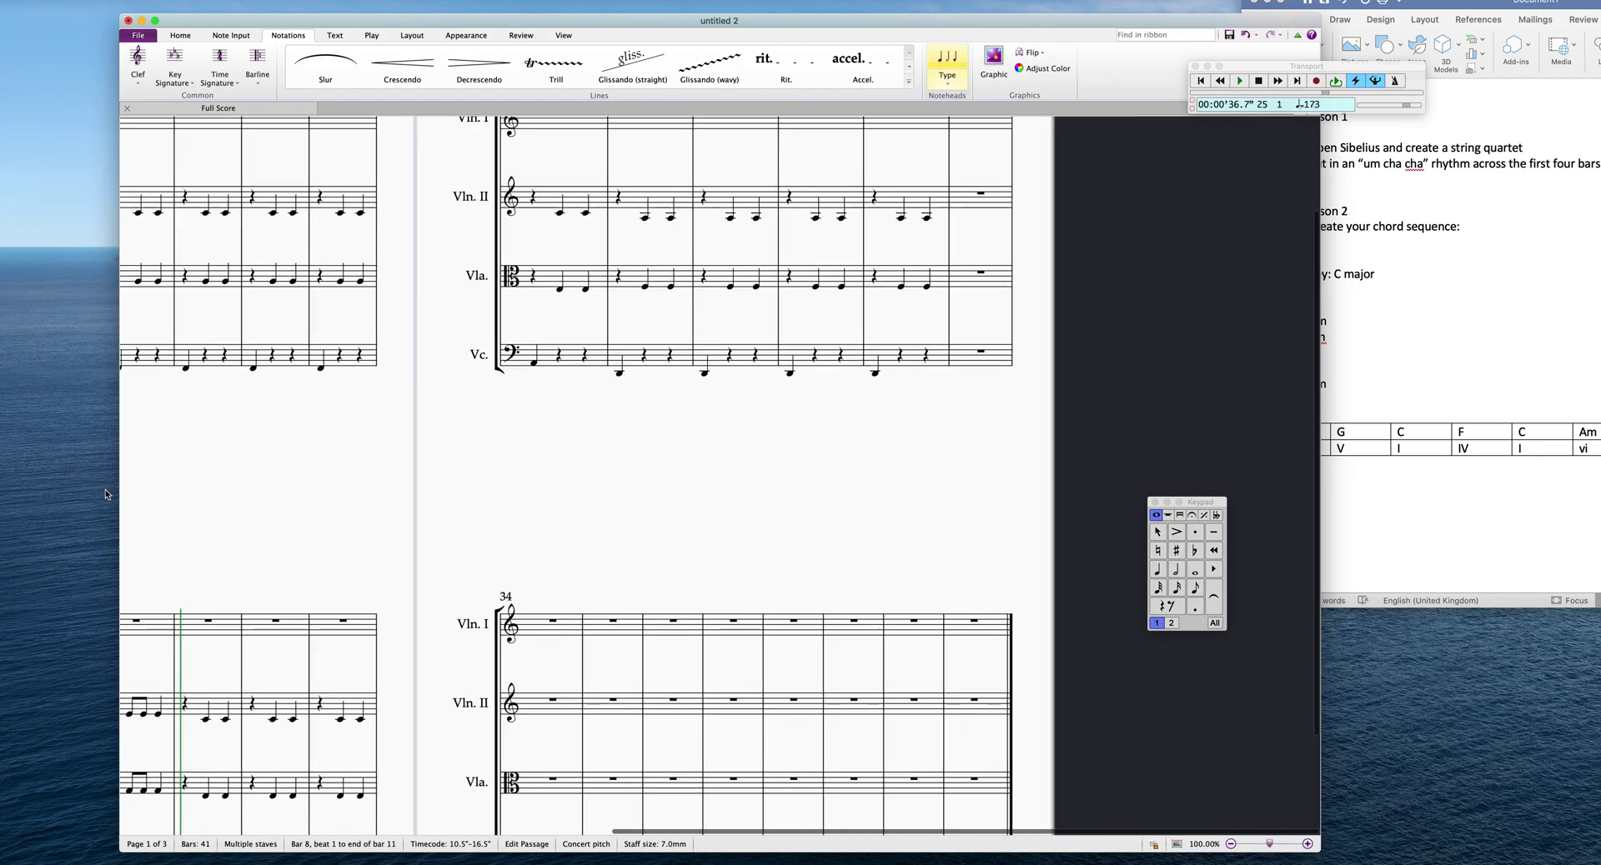
left_click(956, 201, "alt")
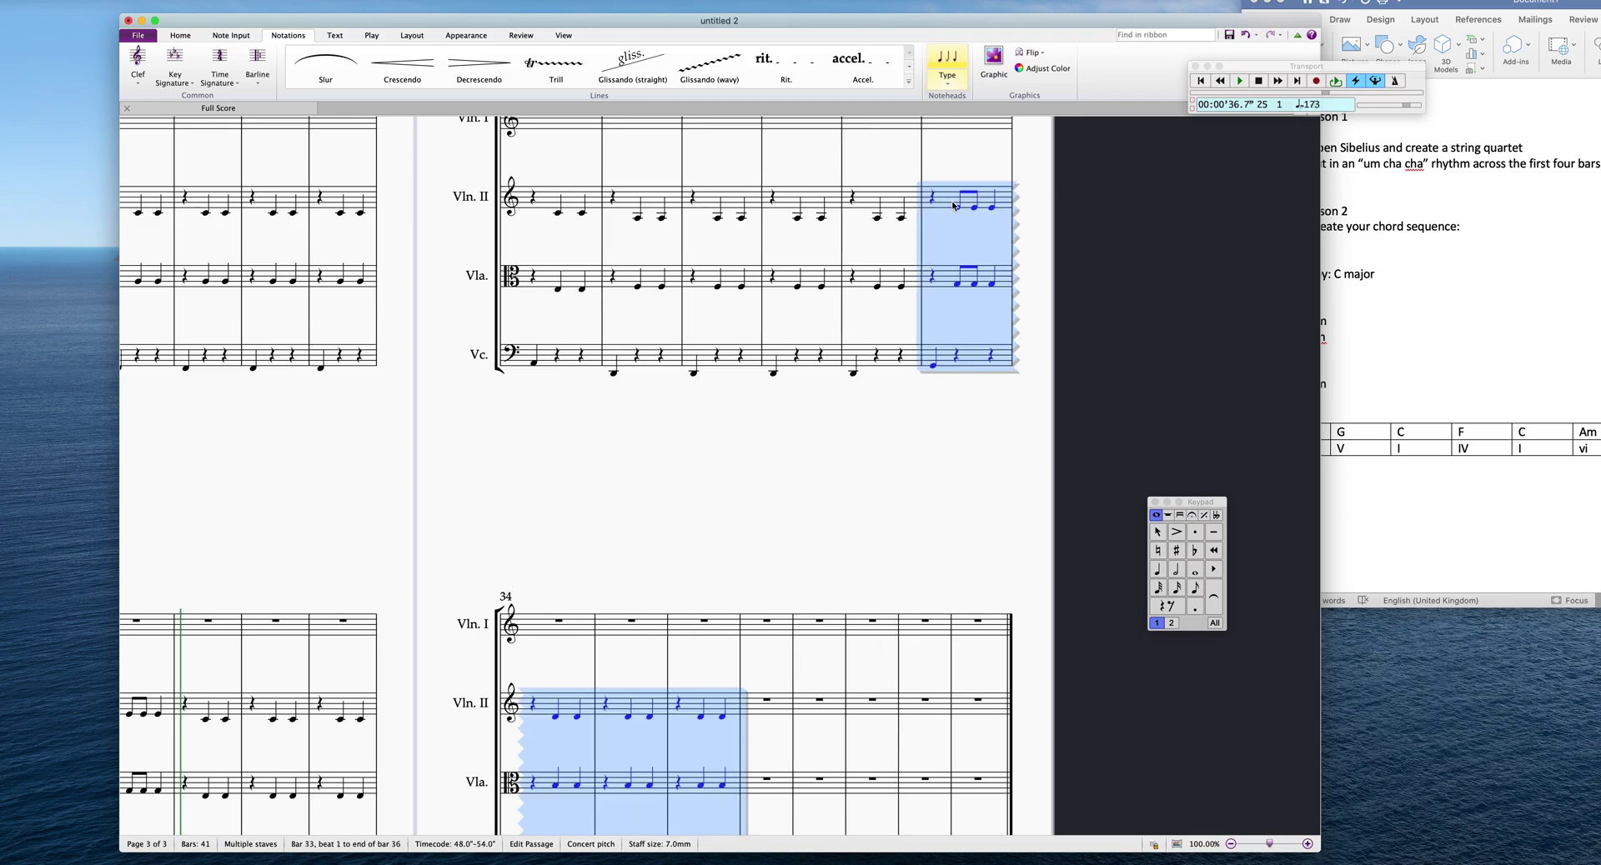
key("Escape")
- Turn off Live Playback and play the score from the beginning into bar 15, then stop playback
scroll(833, 425, "left", 7)
scroll(833, 425, "up", 1)
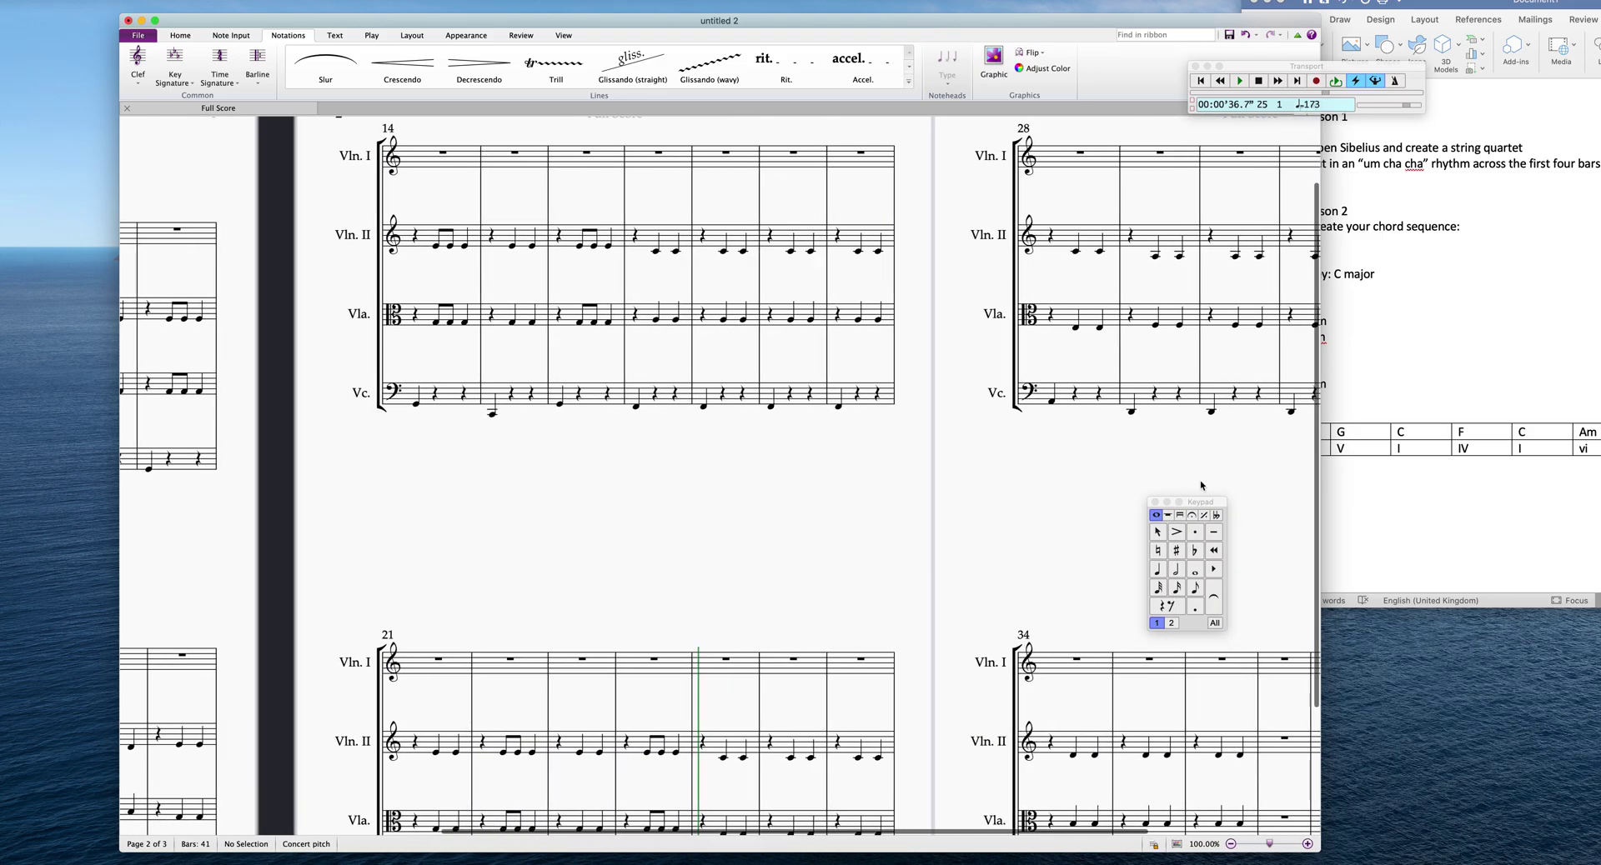
scroll(607, 536, "left", 5)
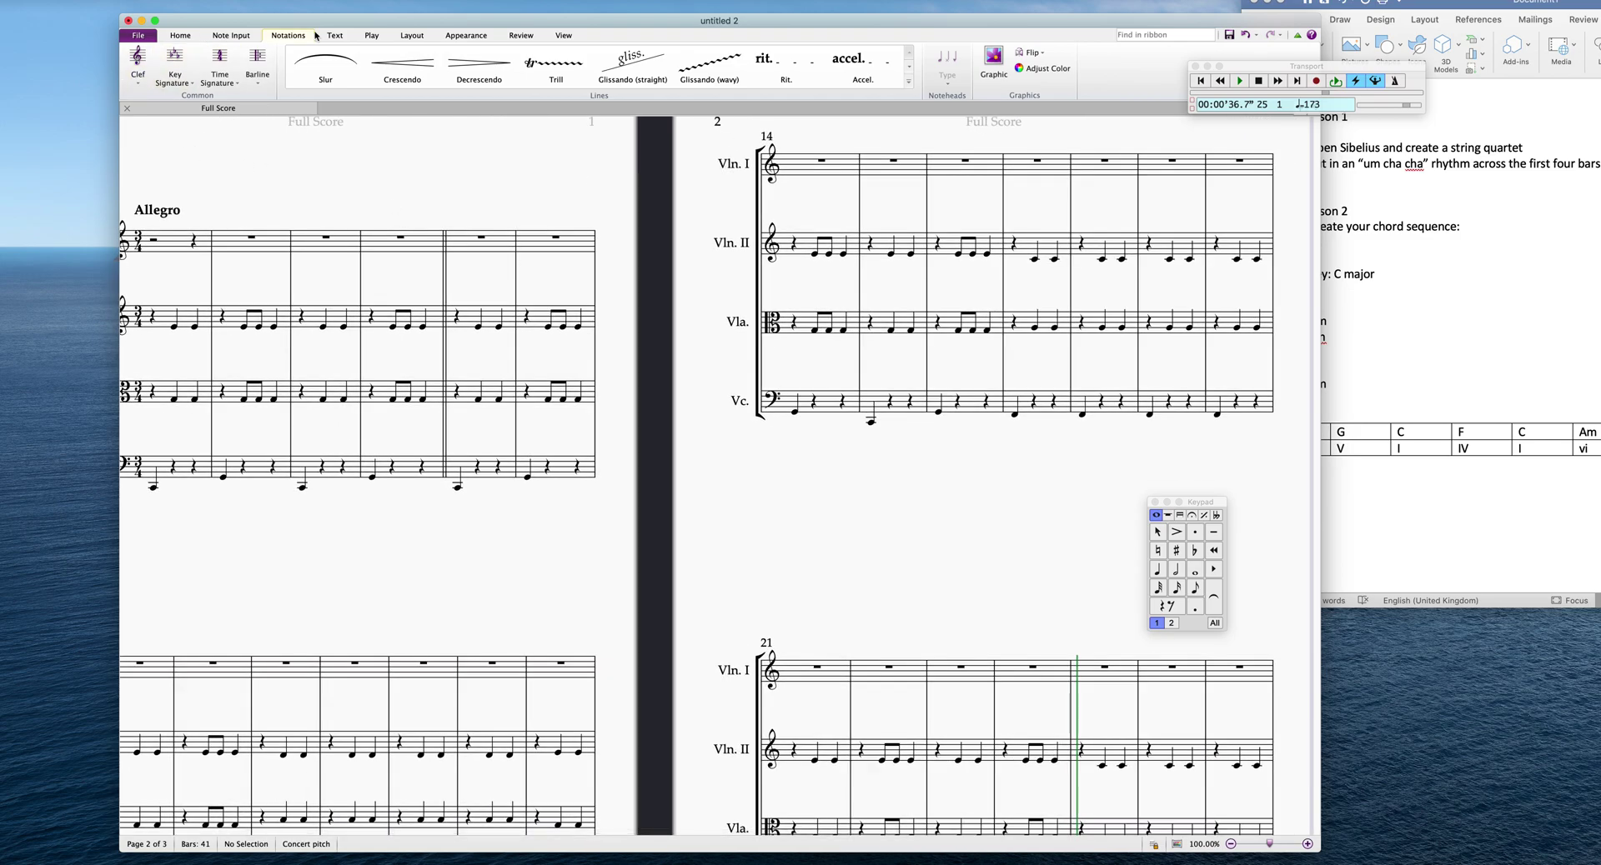
left_click(384, 38)
left_click(407, 79)
left_click(1202, 81)
left_click(1239, 81)
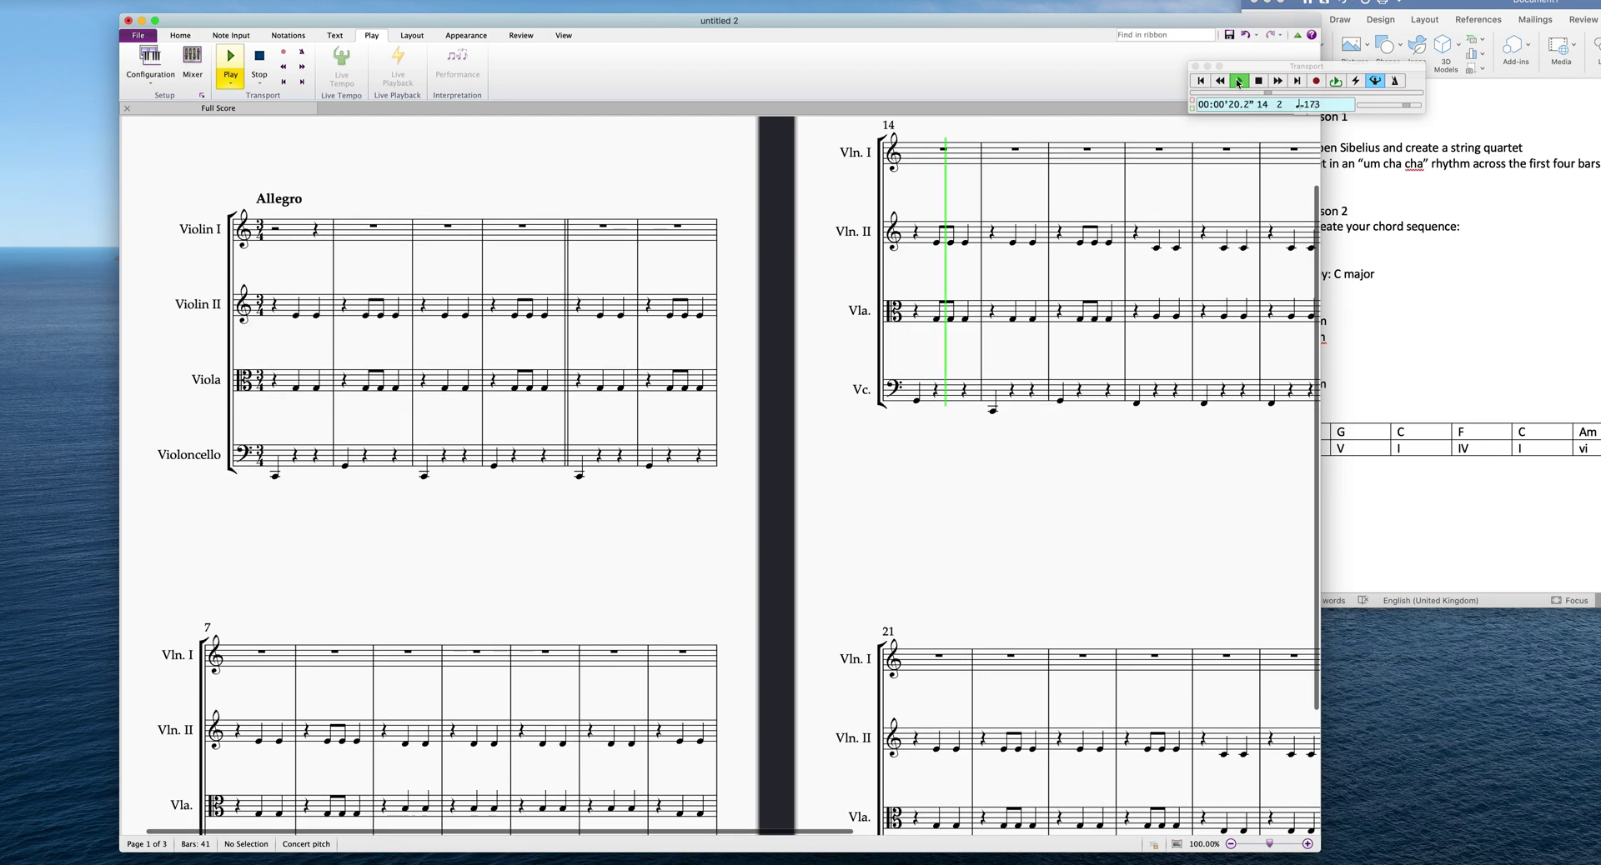
left_click(1239, 81)
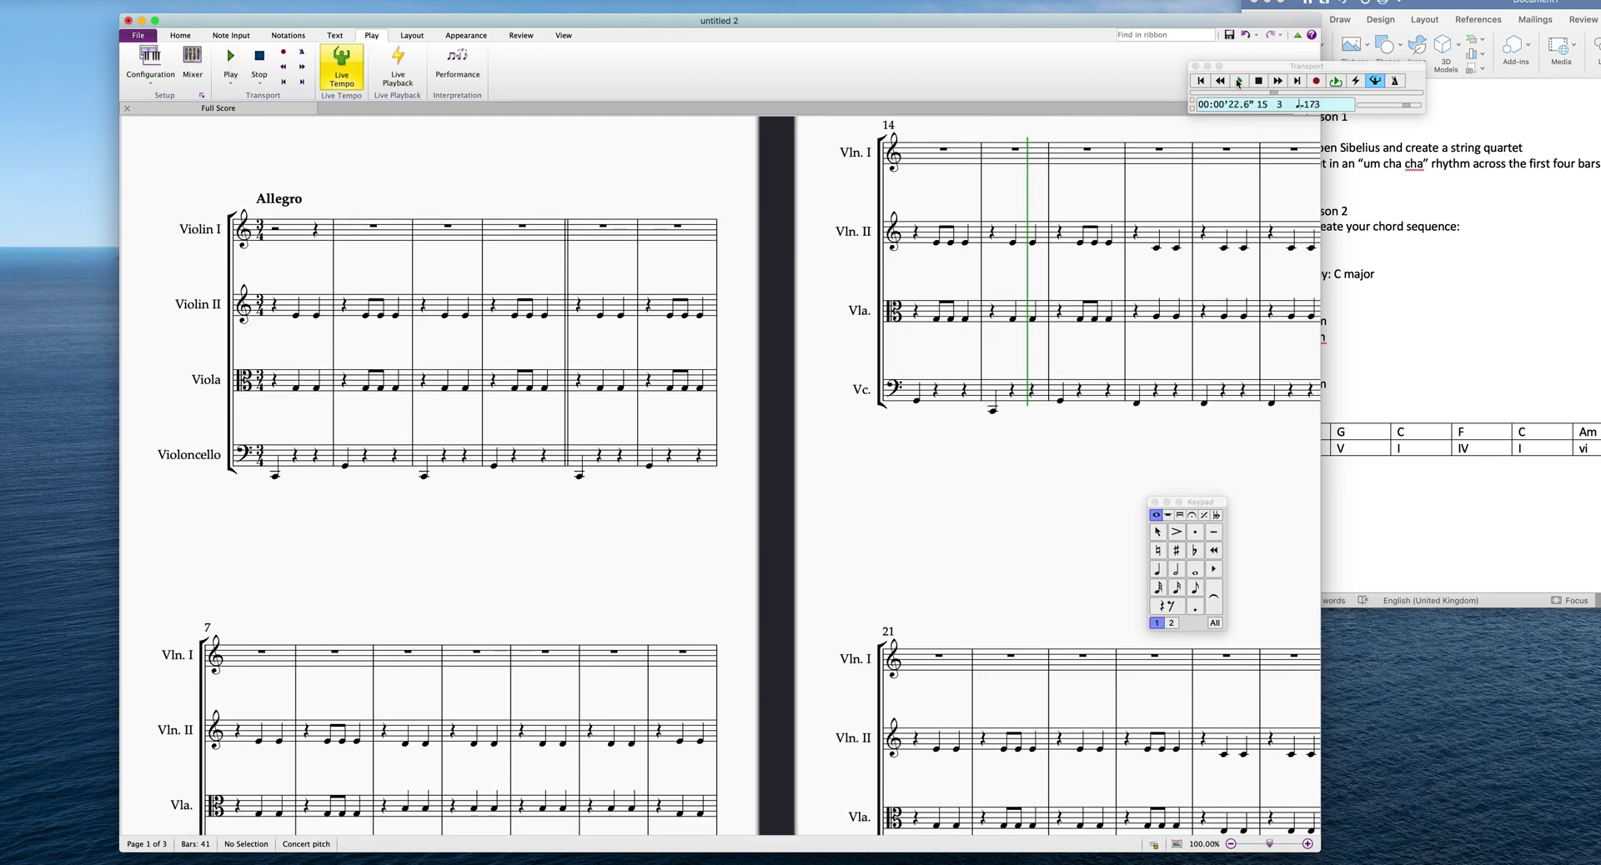
- Examine the Violoncello's downbeat notes in bars 5 and 6
scroll(1013, 542, "down", 3)
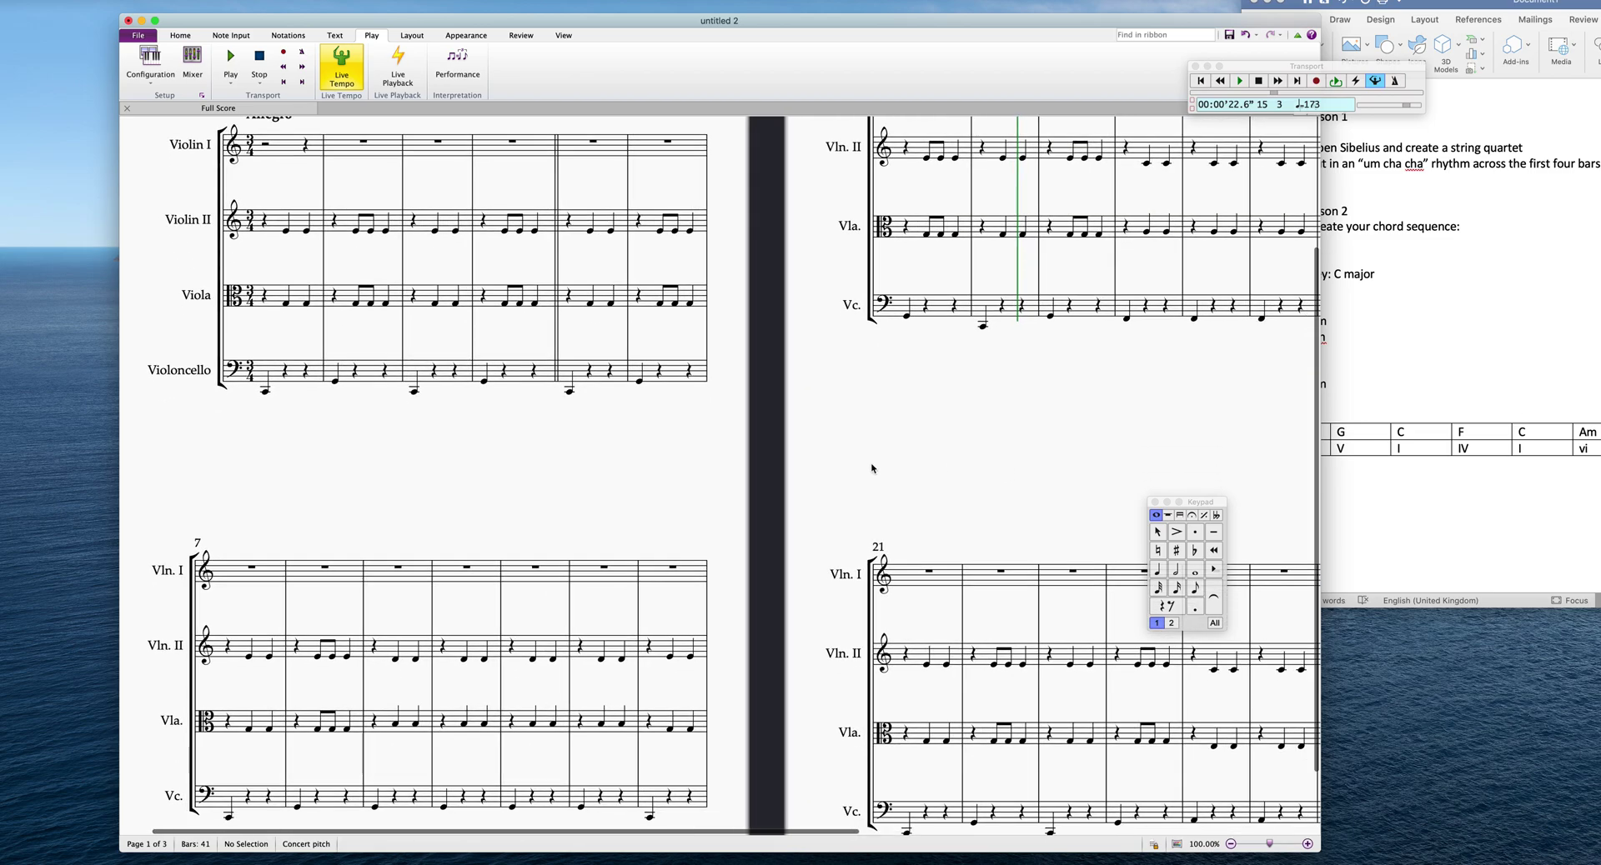
scroll(692, 467, "down", 2)
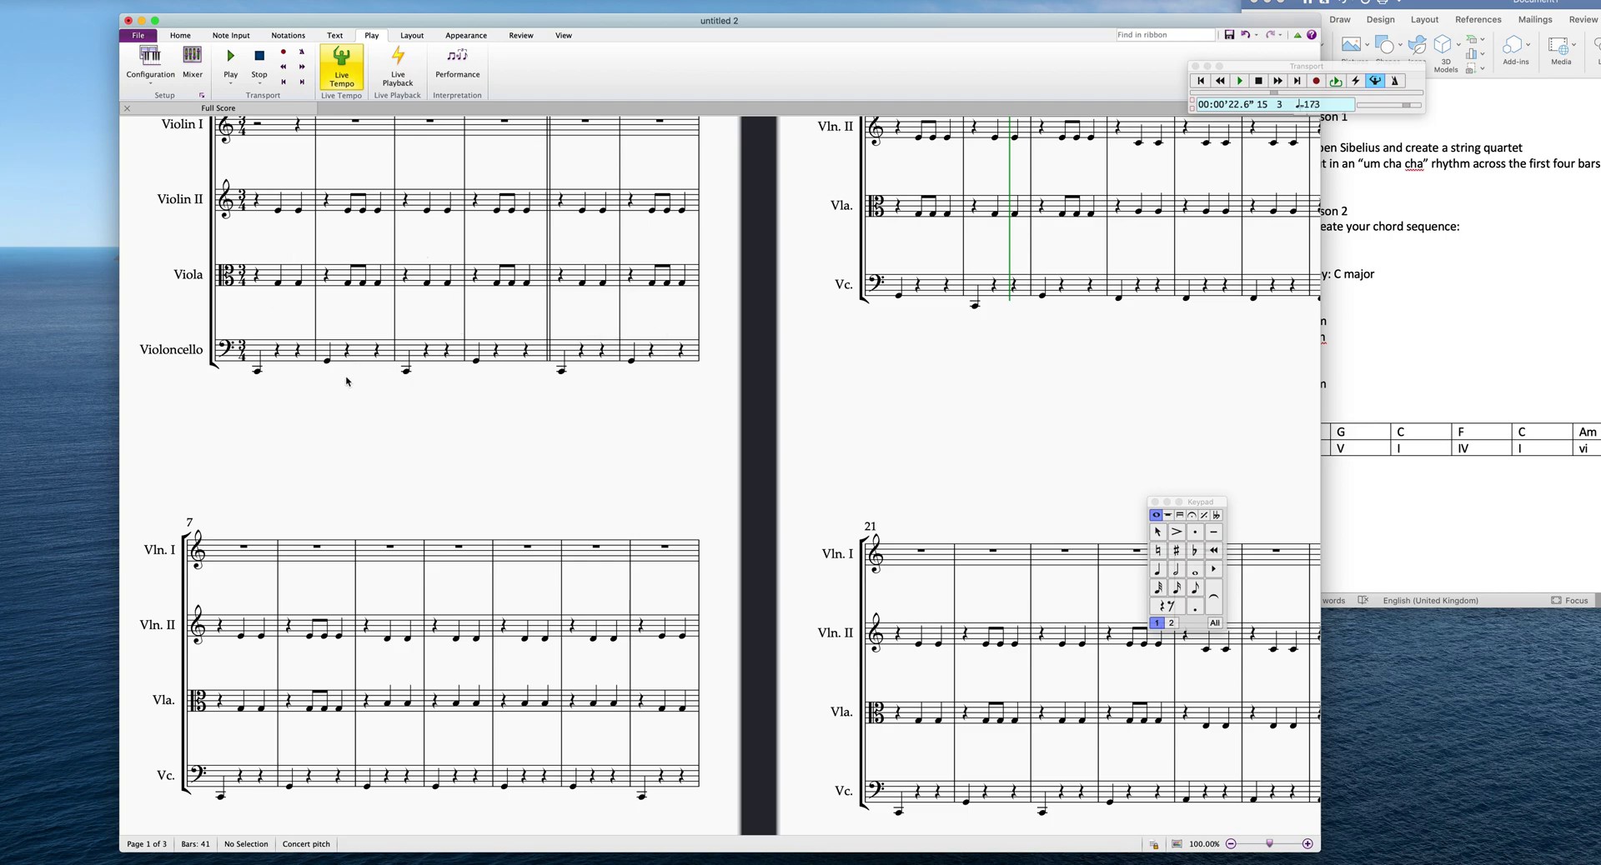
left_click(561, 371)
left_click(632, 363)
left_click(559, 373)
scroll(636, 365, "down", 1)
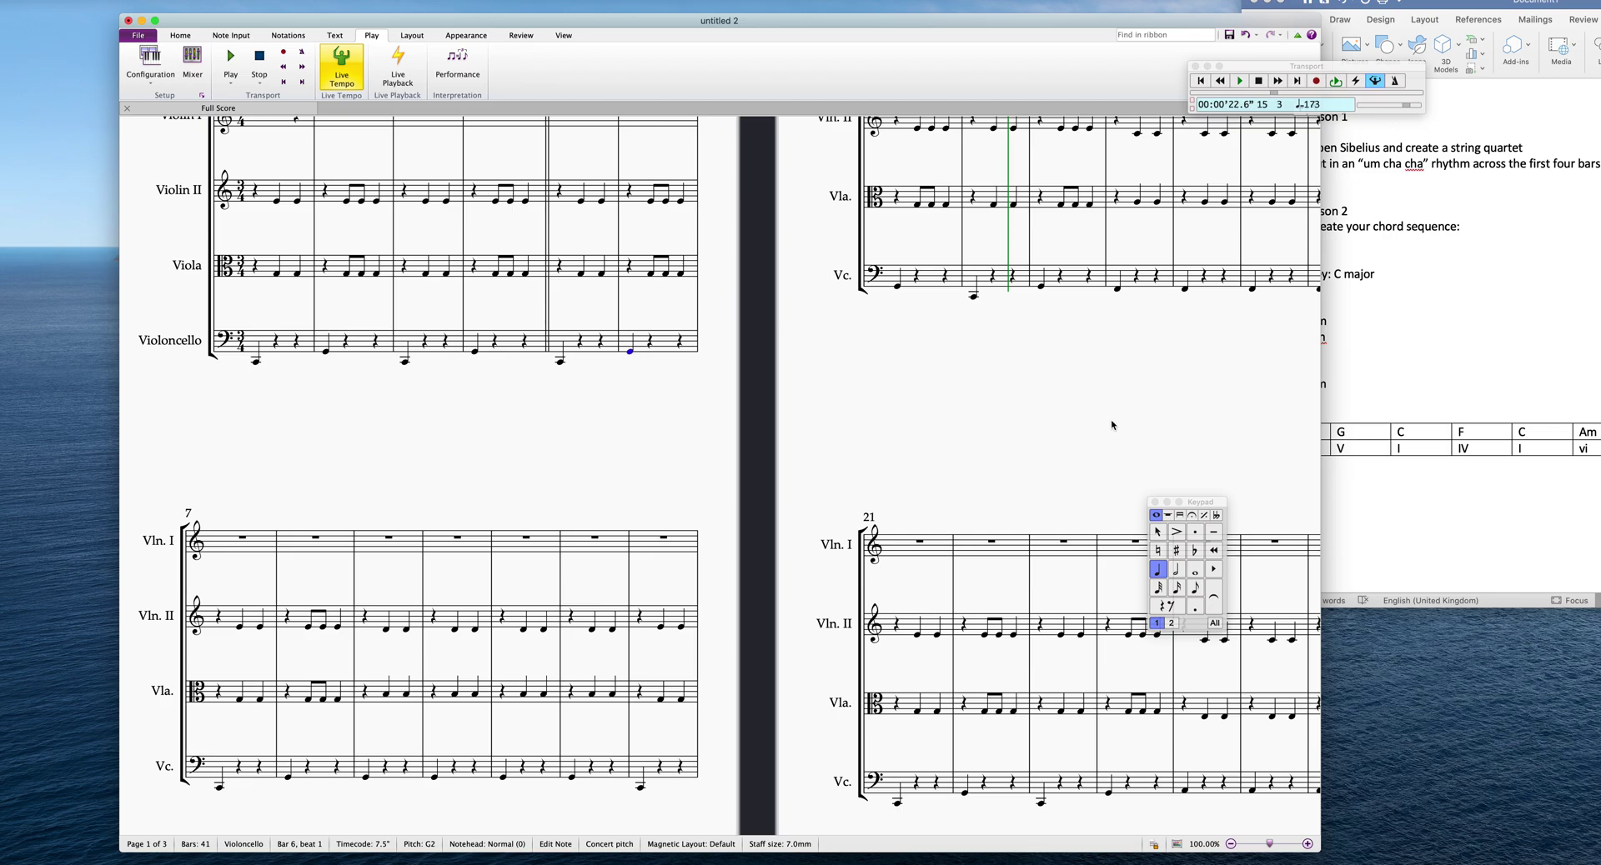
- Look over the accompaniment on the score's first two pages, and switch to the Word document with the chord table
left_click_drag(1112, 422, 734, 453)
left_click_drag(1094, 424, 933, 450)
left_click_drag(601, 435, 951, 483)
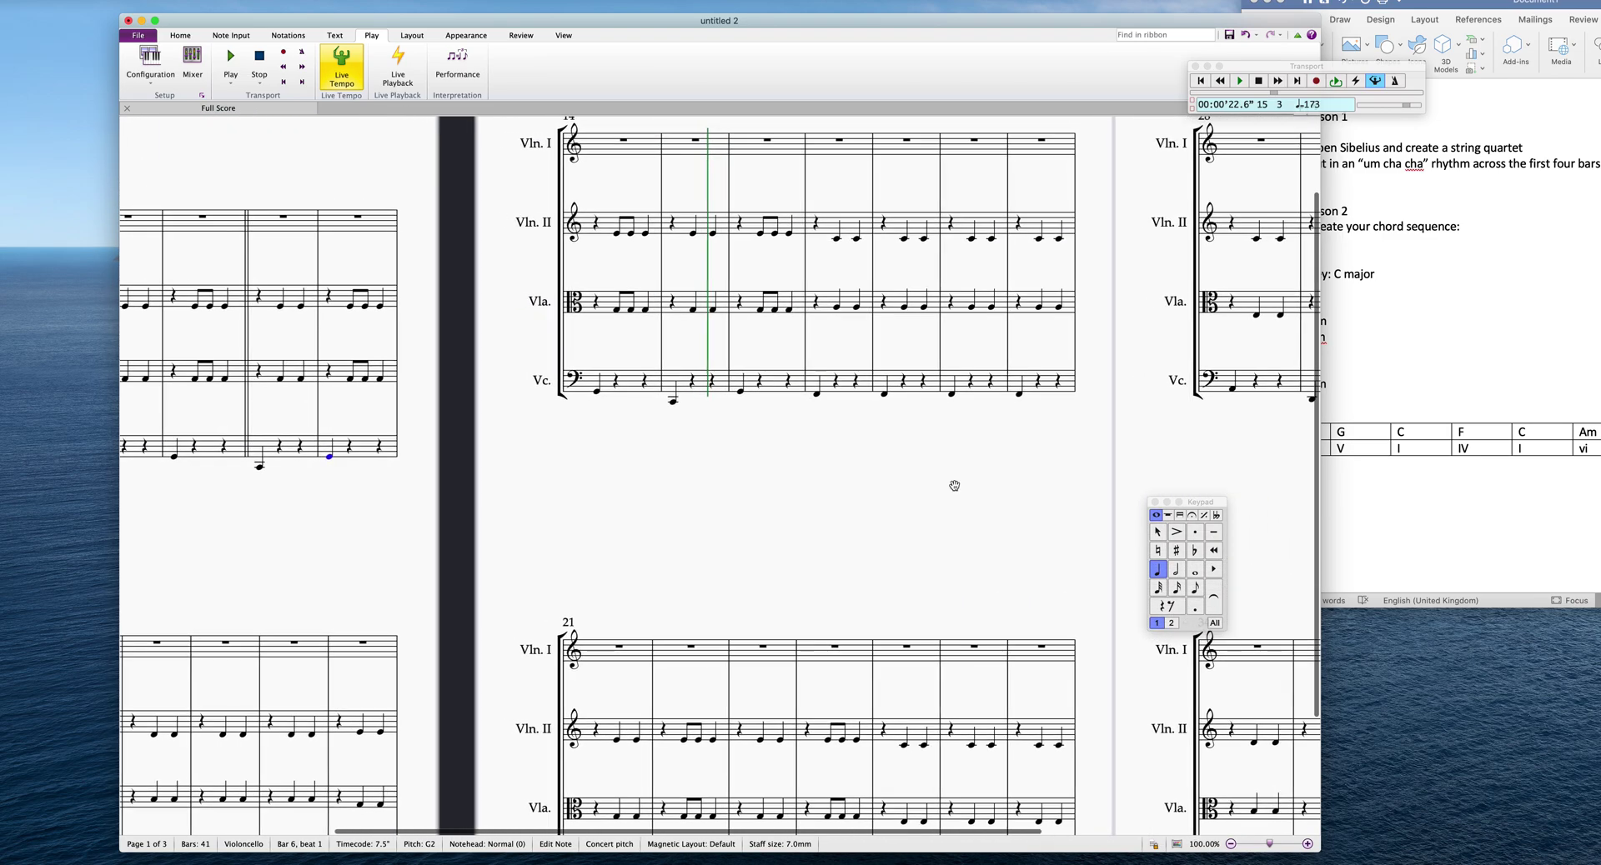
left_click_drag(793, 492, 948, 549)
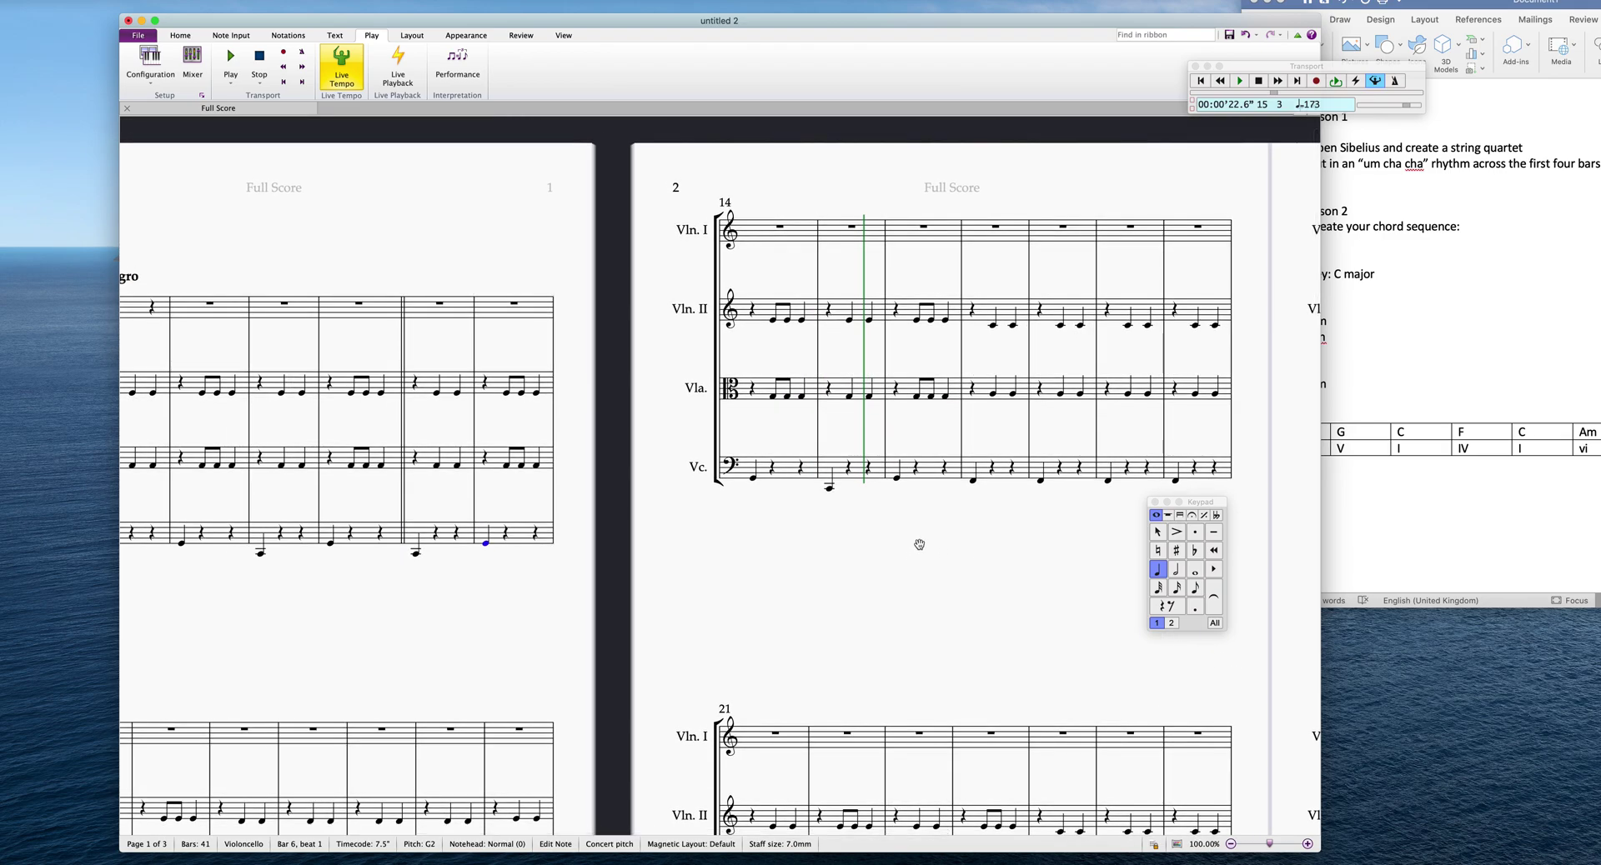
left_click_drag(875, 566, 941, 520)
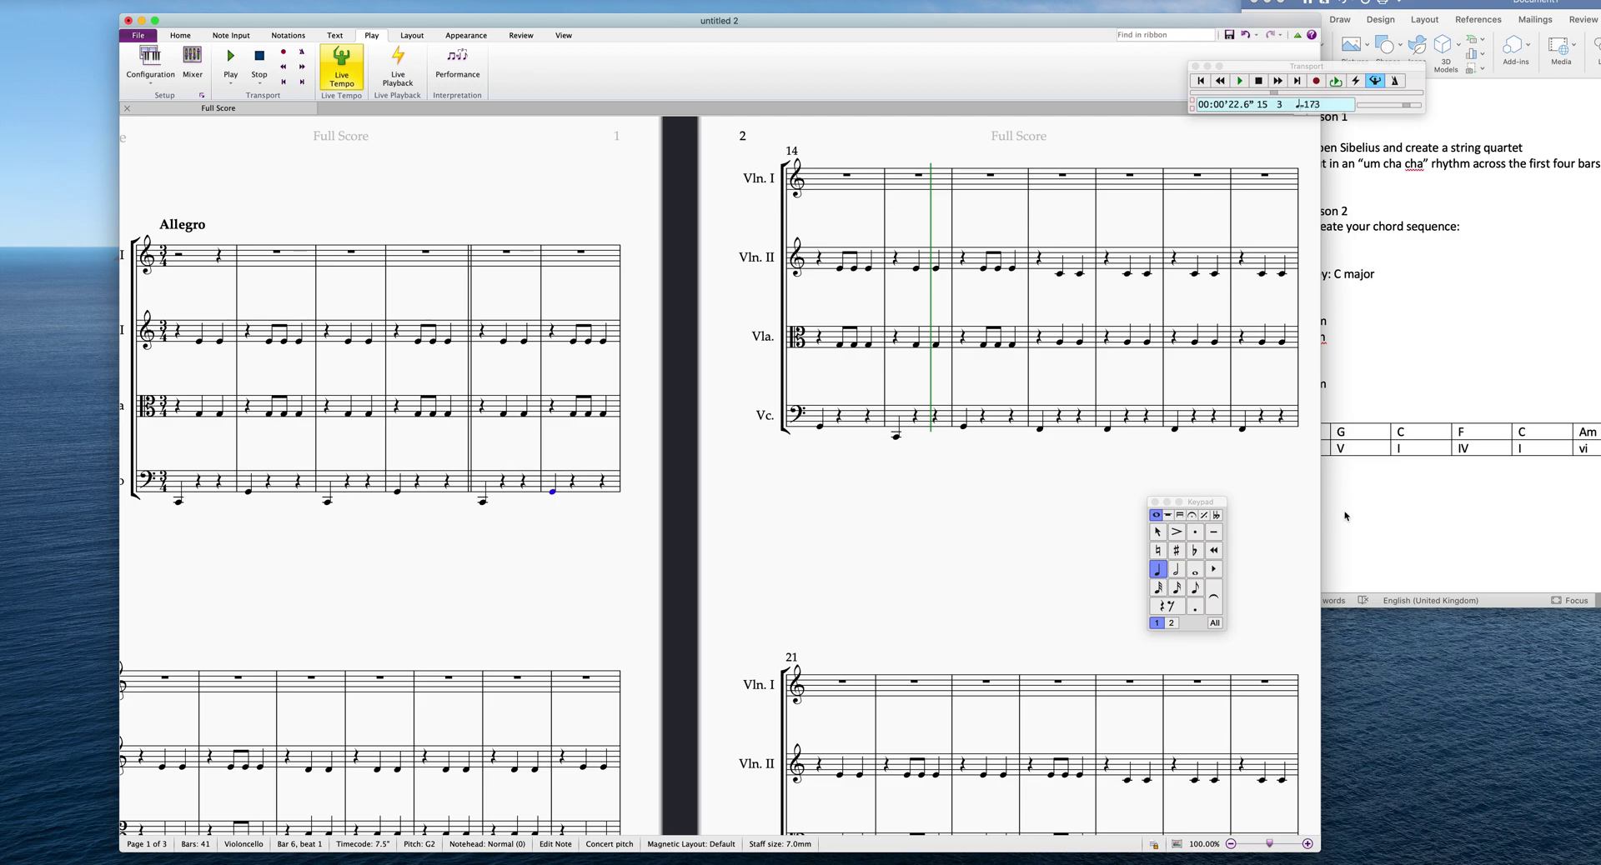
left_click(1417, 530)
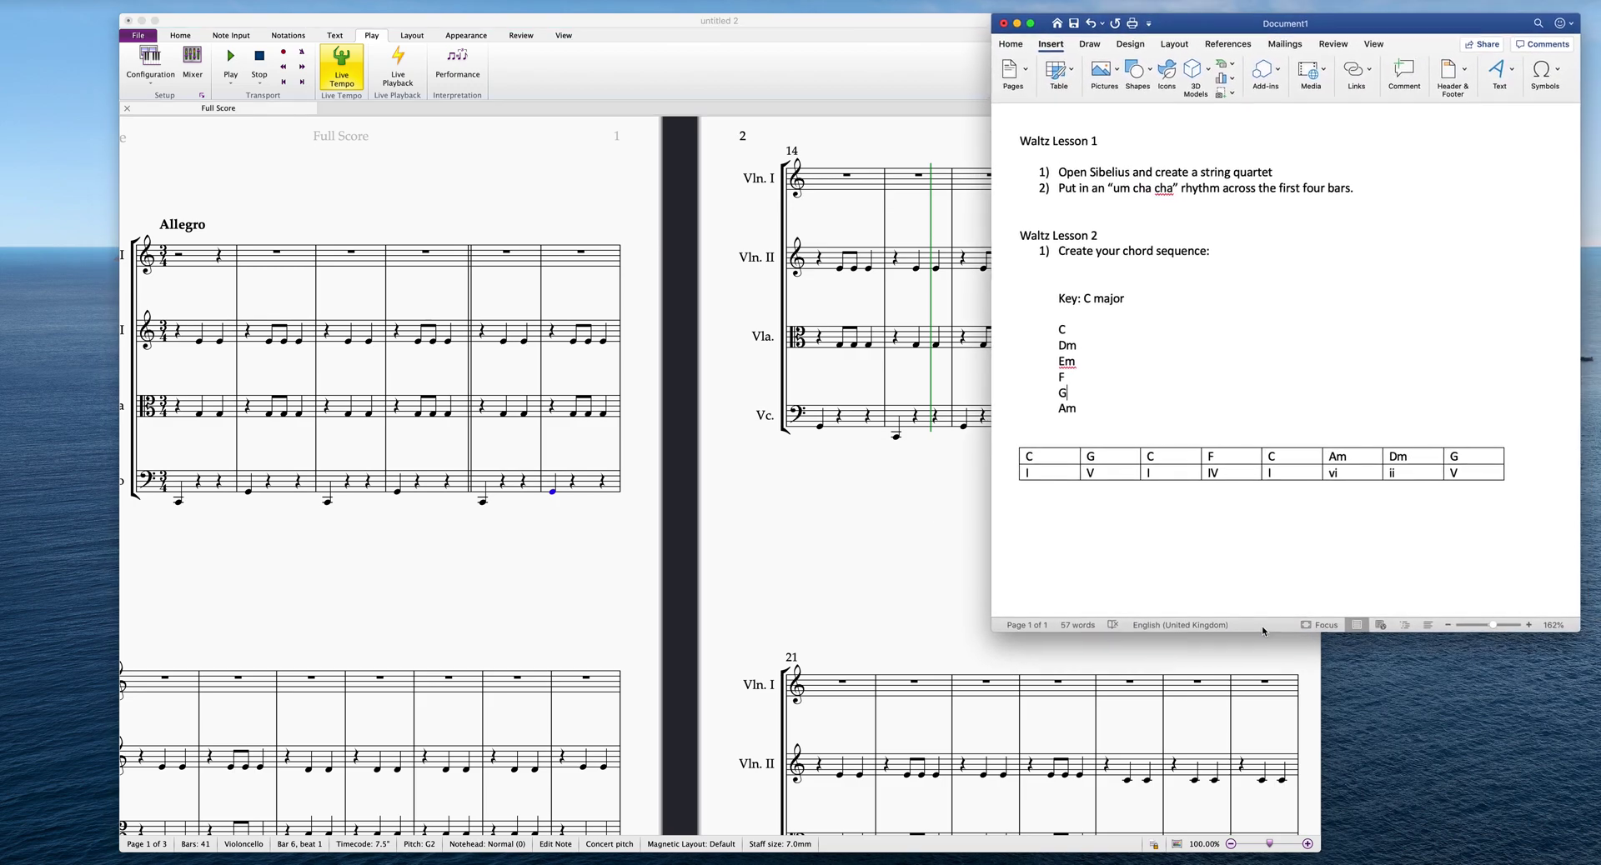